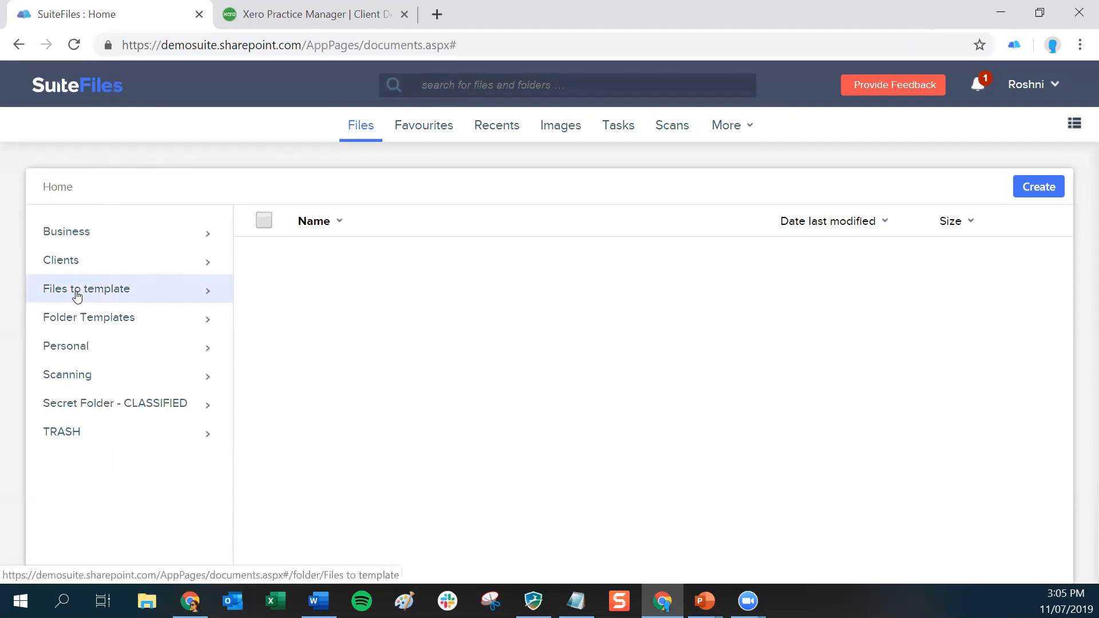
- View the folder options available for the Business folder and return to the Home folder list
{"action": "left_click", "coordinate": [67, 235]}
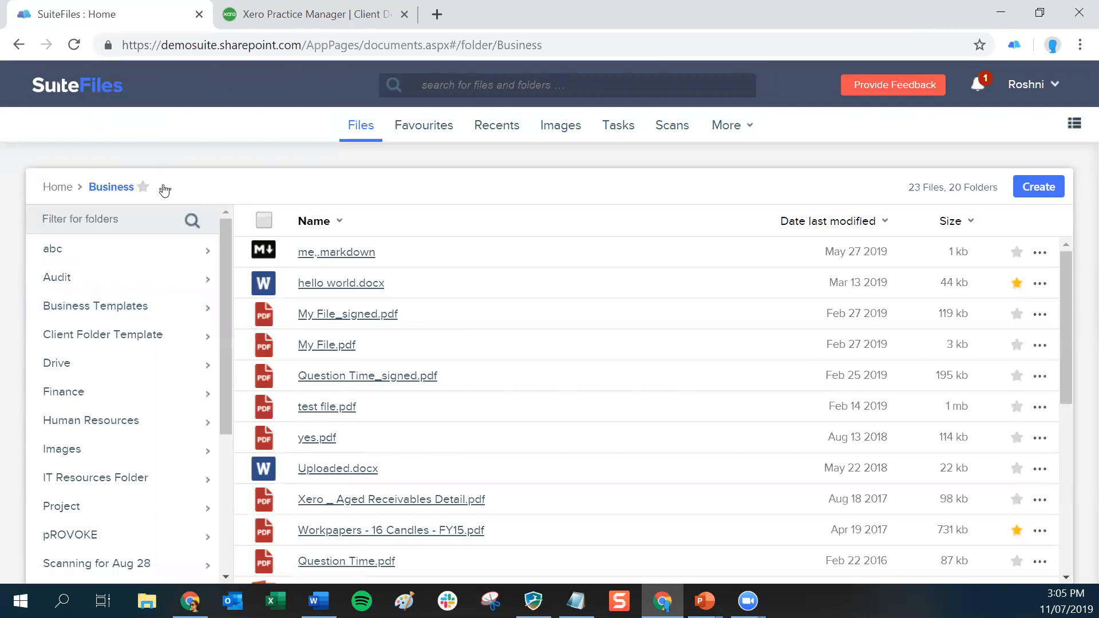
{"action": "left_click", "coordinate": [165, 188]}
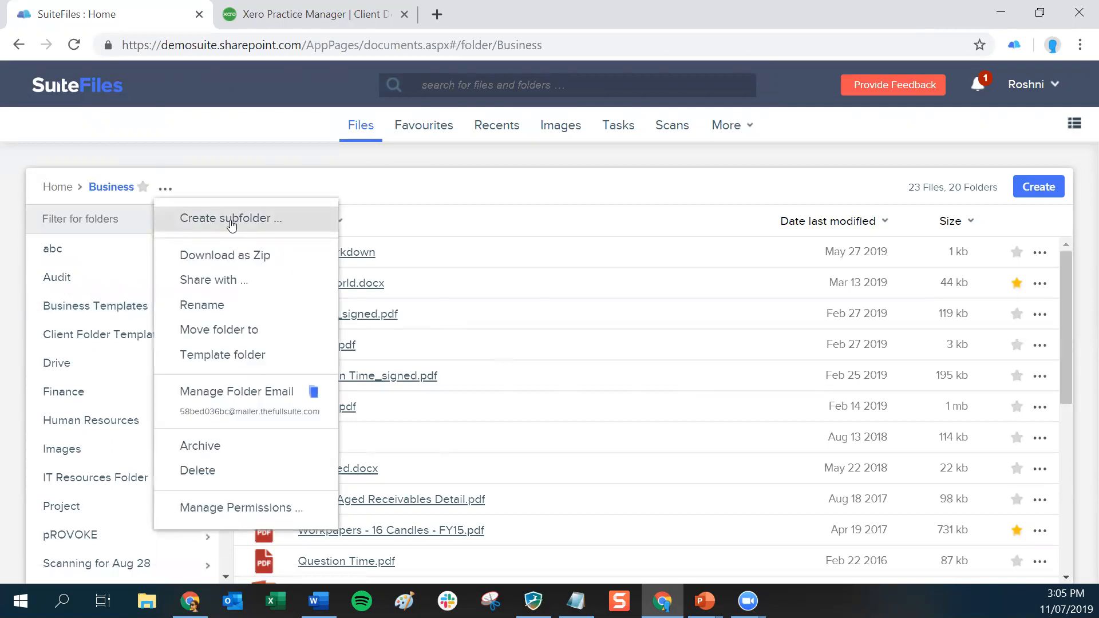
{"action": "left_click", "coordinate": [51, 188]}
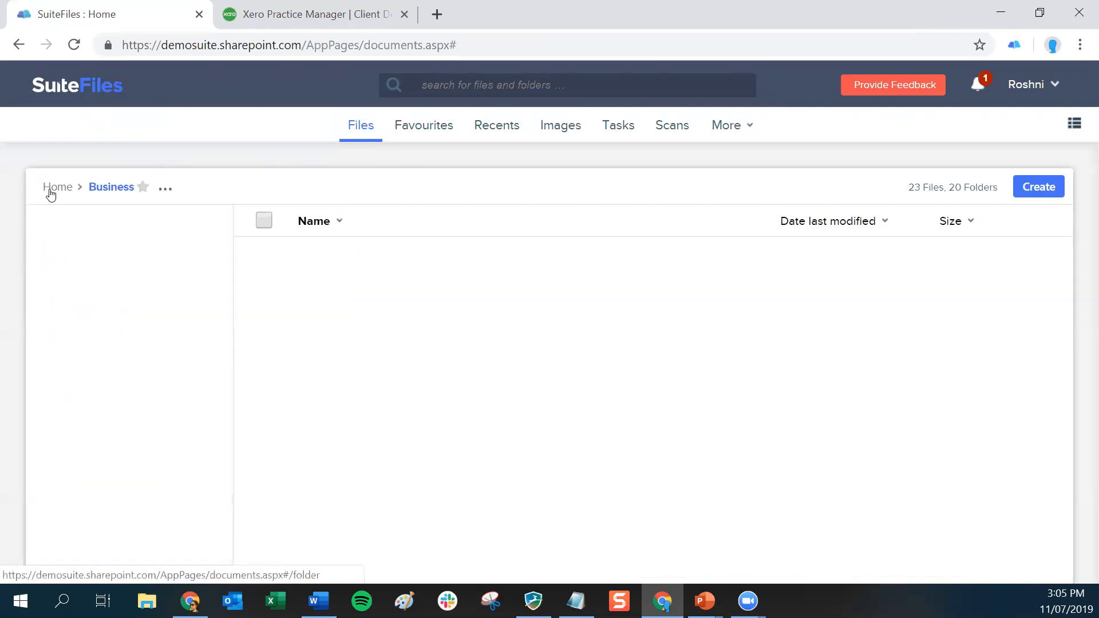
- Open Abacus Accounting Year End Letter 2019.docx from the New subfolder of Files to template in desktop Word
{"action": "left_click", "coordinate": [93, 291]}
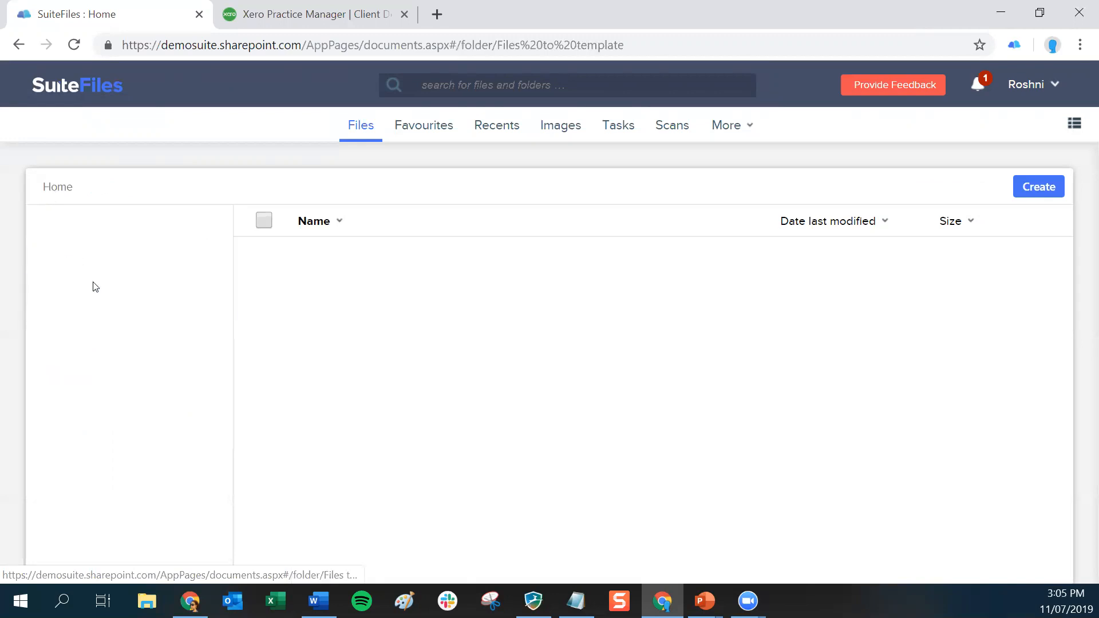
{"action": "left_click", "coordinate": [93, 250]}
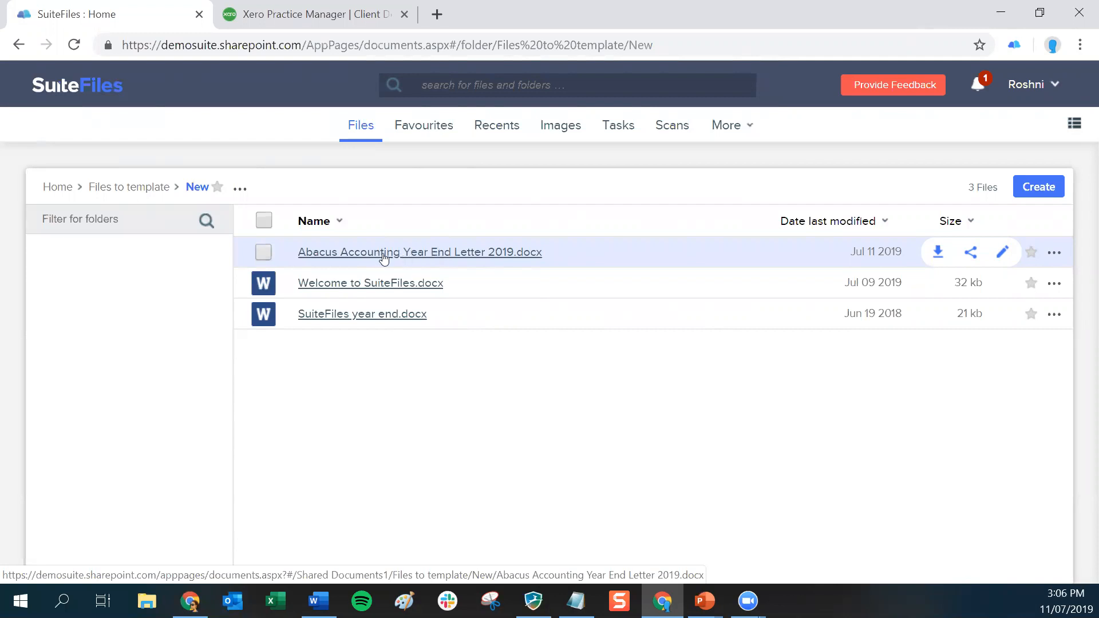
{"action": "left_click", "coordinate": [343, 252]}
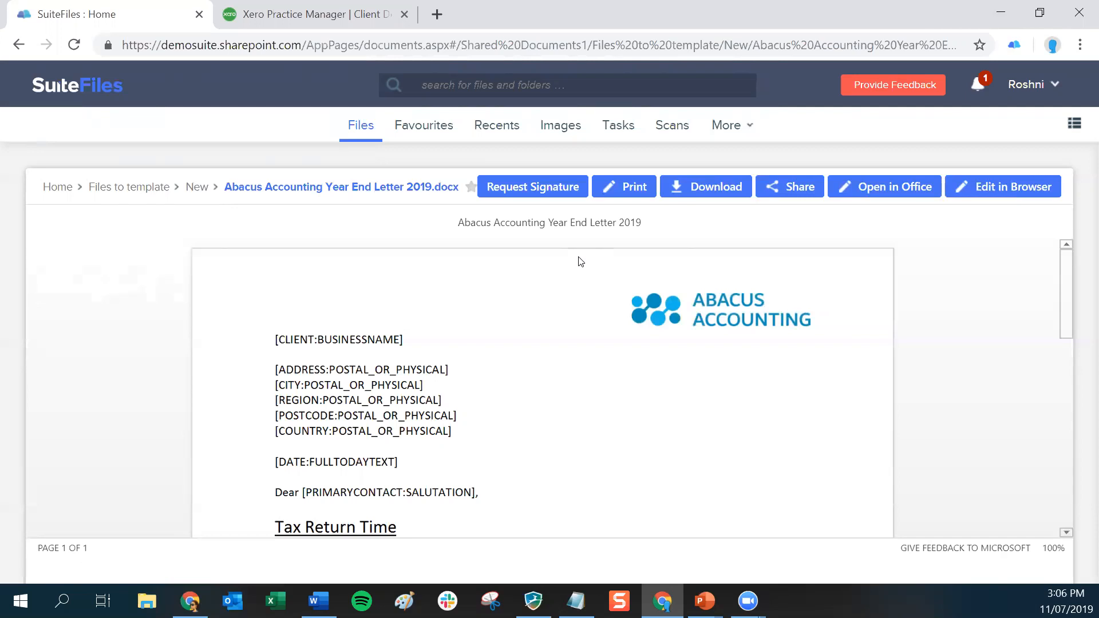
{"action": "left_click", "coordinate": [891, 187]}
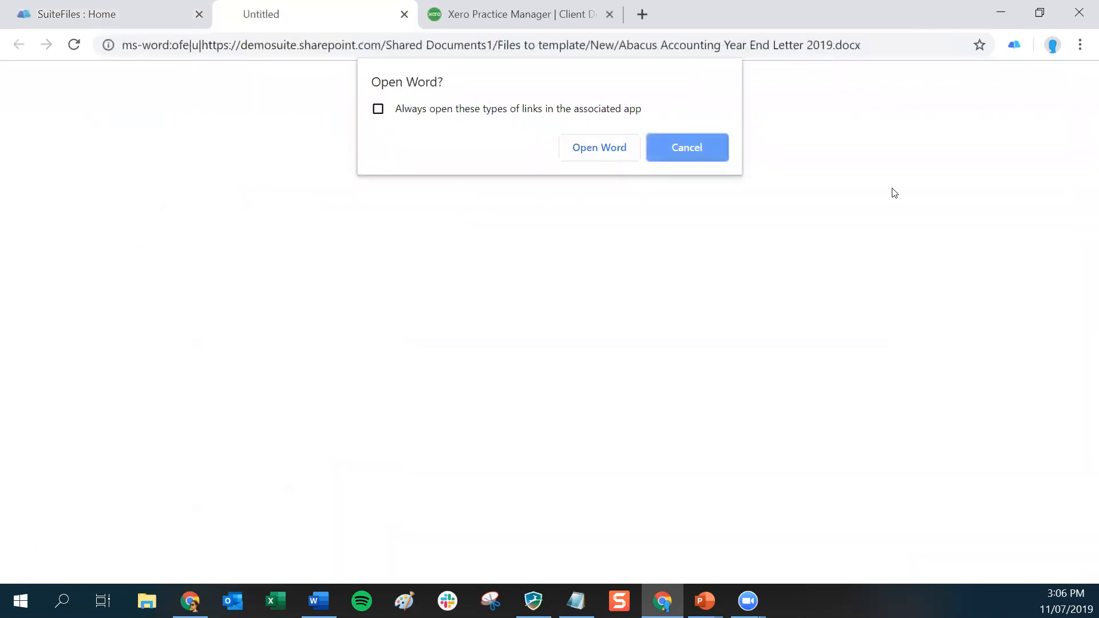
{"action": "left_click", "coordinate": [585, 150]}
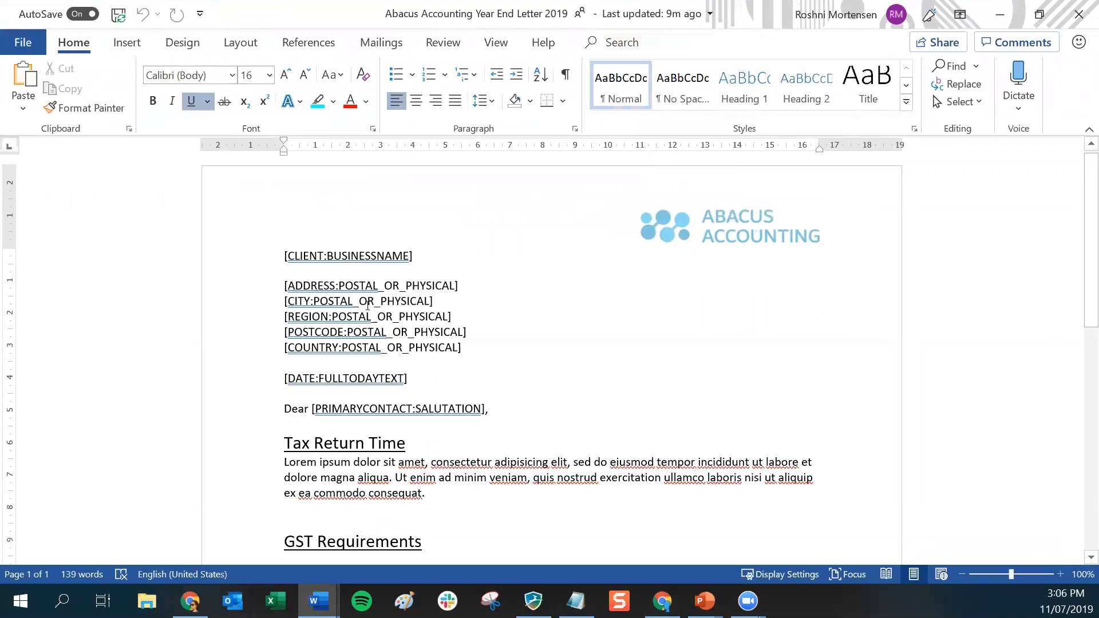
- Examine the letter template's client, address and date merge fields, the conditional GST and webinar sections, and the sign-off
{"action": "left_click_drag", "start_coordinate": [284, 255], "coordinate": [419, 260]}
{"action": "left_click", "coordinate": [421, 254]}
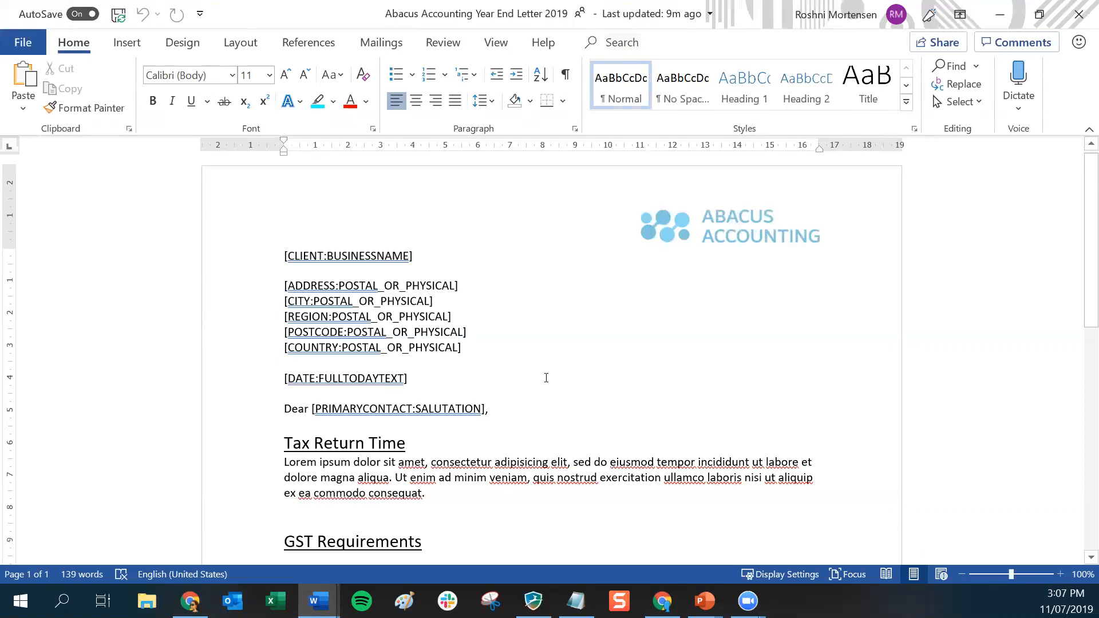
{"action": "scroll", "coordinate": [548, 378], "scroll_direction": "down", "scroll_amount": 5}
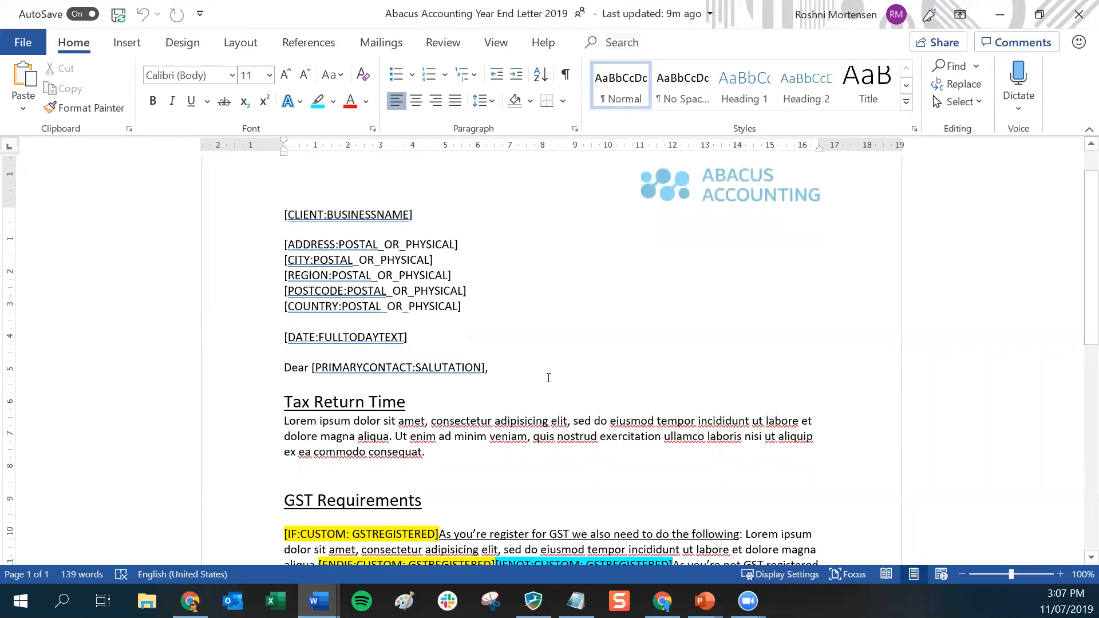
{"action": "scroll", "coordinate": [548, 378], "scroll_direction": "down", "scroll_amount": 1}
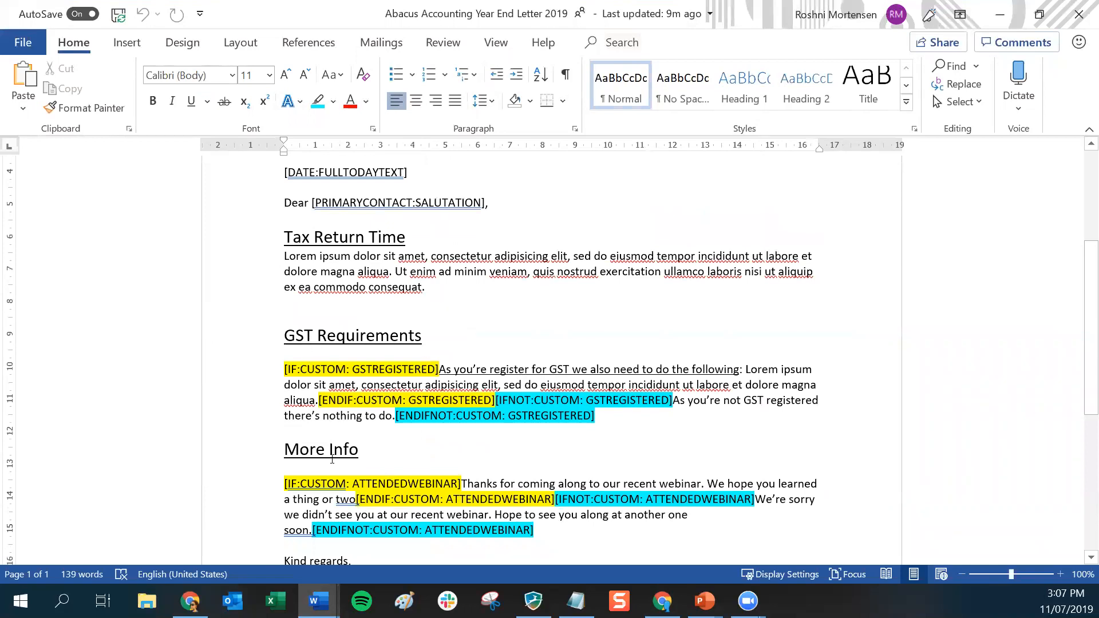
{"action": "scroll", "coordinate": [335, 462], "scroll_direction": "down", "scroll_amount": 2}
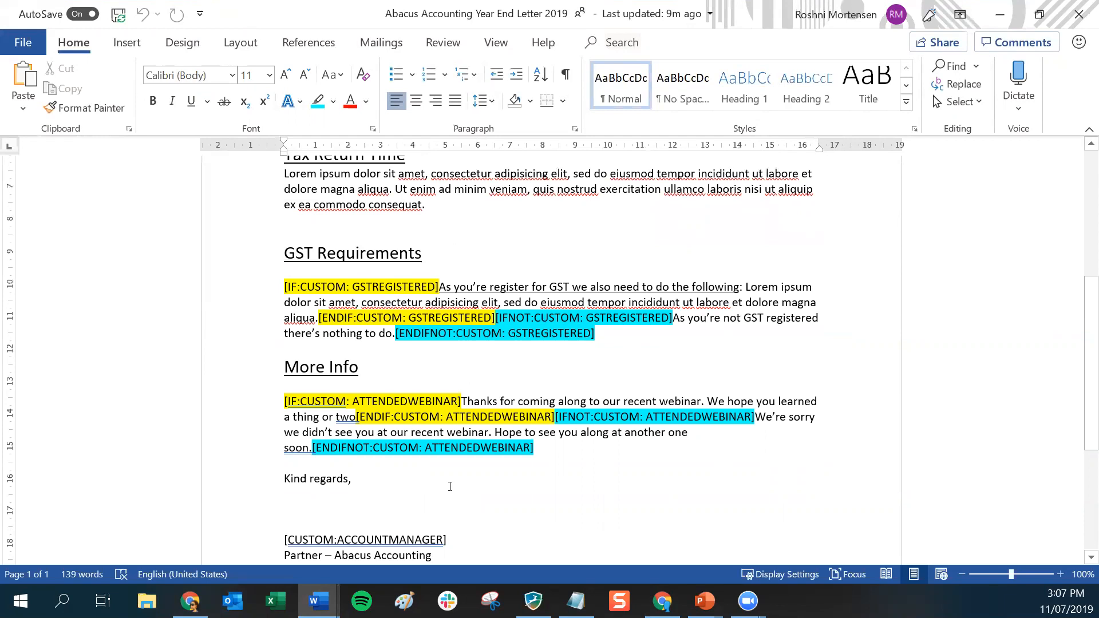
{"action": "scroll", "coordinate": [450, 487], "scroll_direction": "up", "scroll_amount": 1}
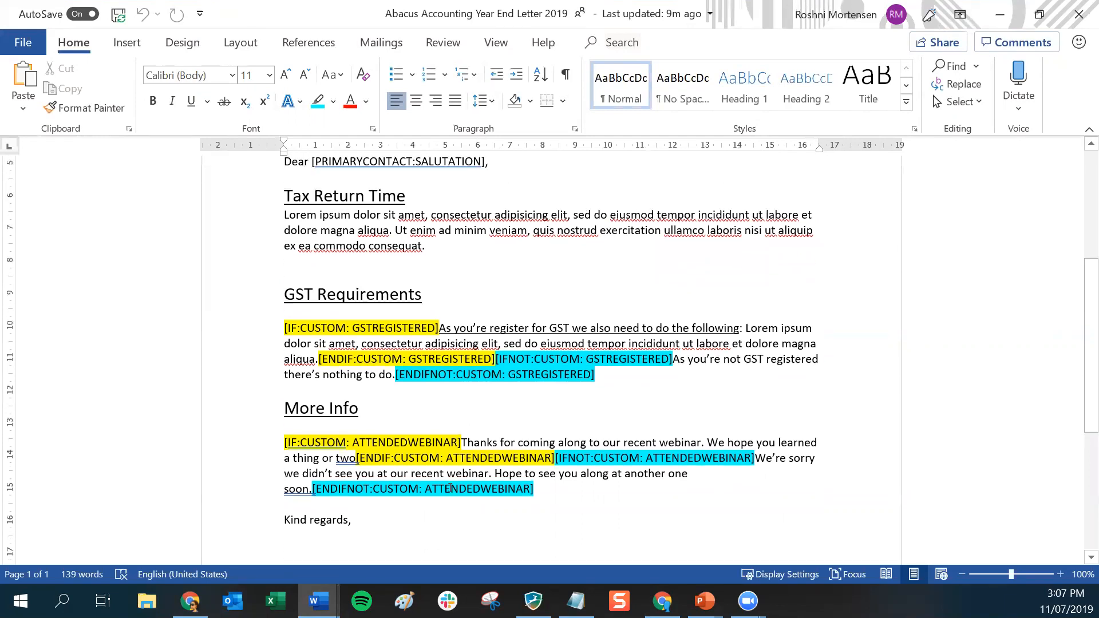
{"action": "scroll", "coordinate": [449, 488], "scroll_direction": "up", "scroll_amount": 6}
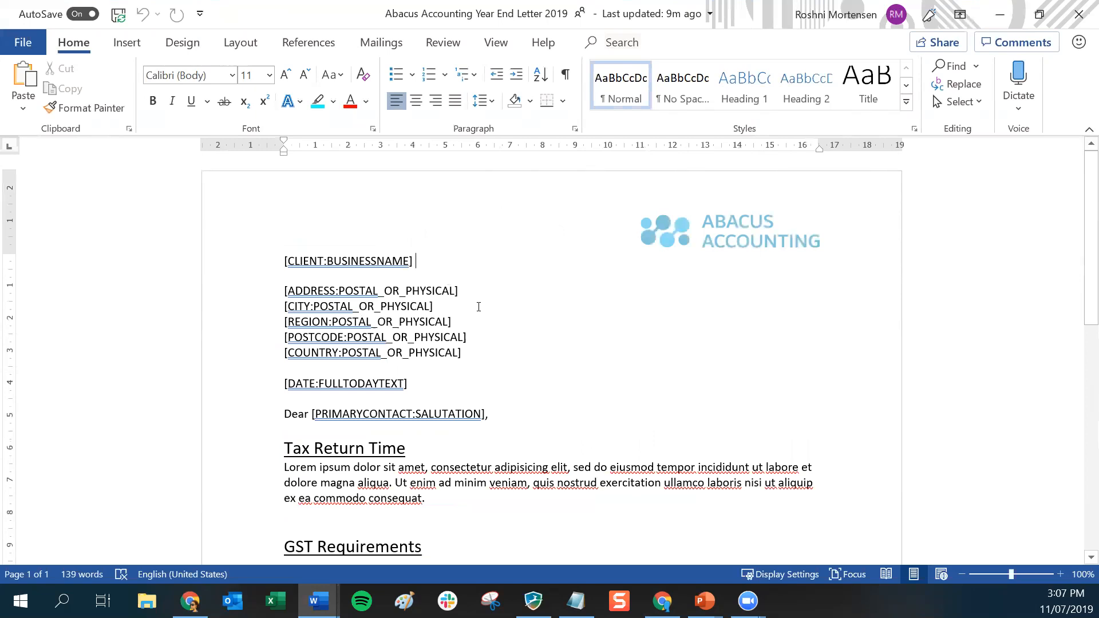
- Switch back to SuiteFiles, search its Help Center for "merge fields" and open the Xero Merge Fields for Templates article
{"action": "left_click", "coordinate": [1002, 19]}
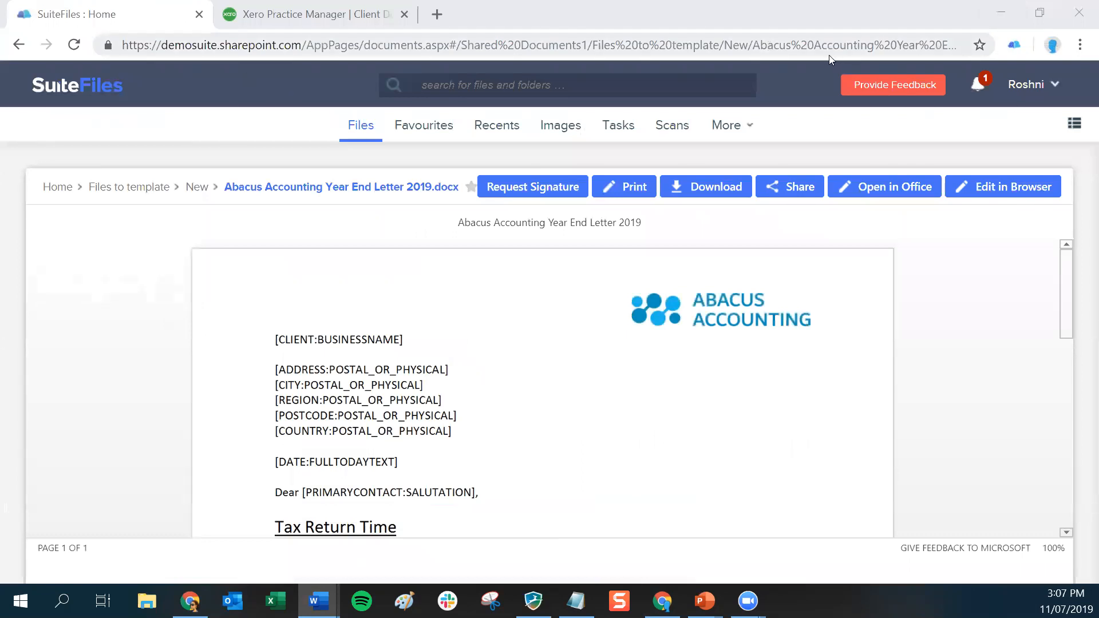
{"action": "left_click", "coordinate": [1027, 88]}
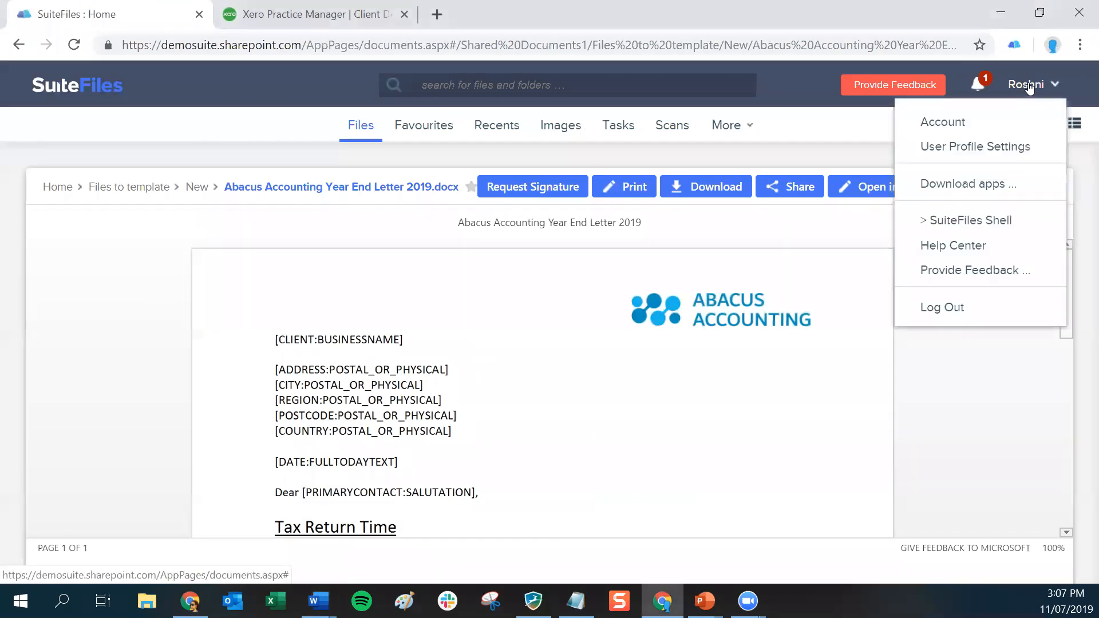
{"action": "left_click", "coordinate": [950, 249]}
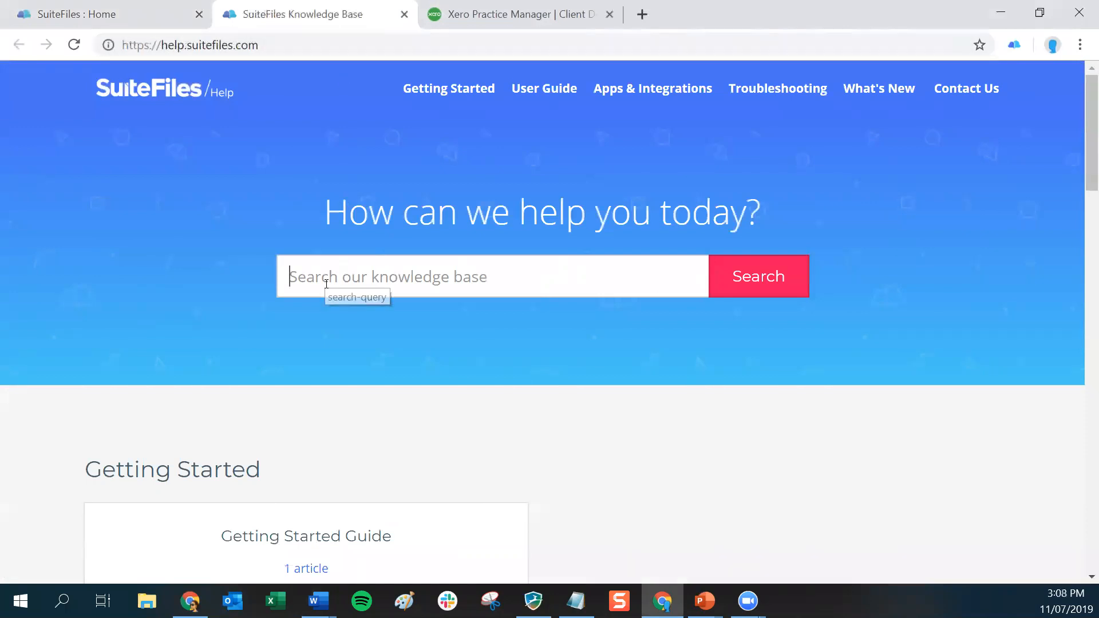
{"action": "type", "text": "merge "}
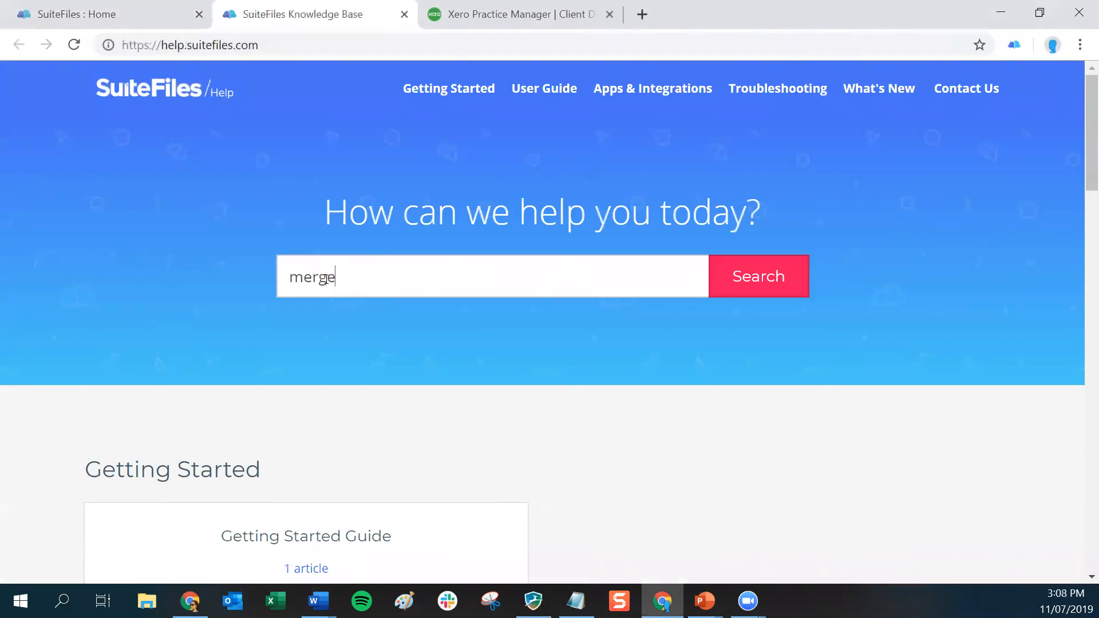
{"action": "type", "text": "fields"}
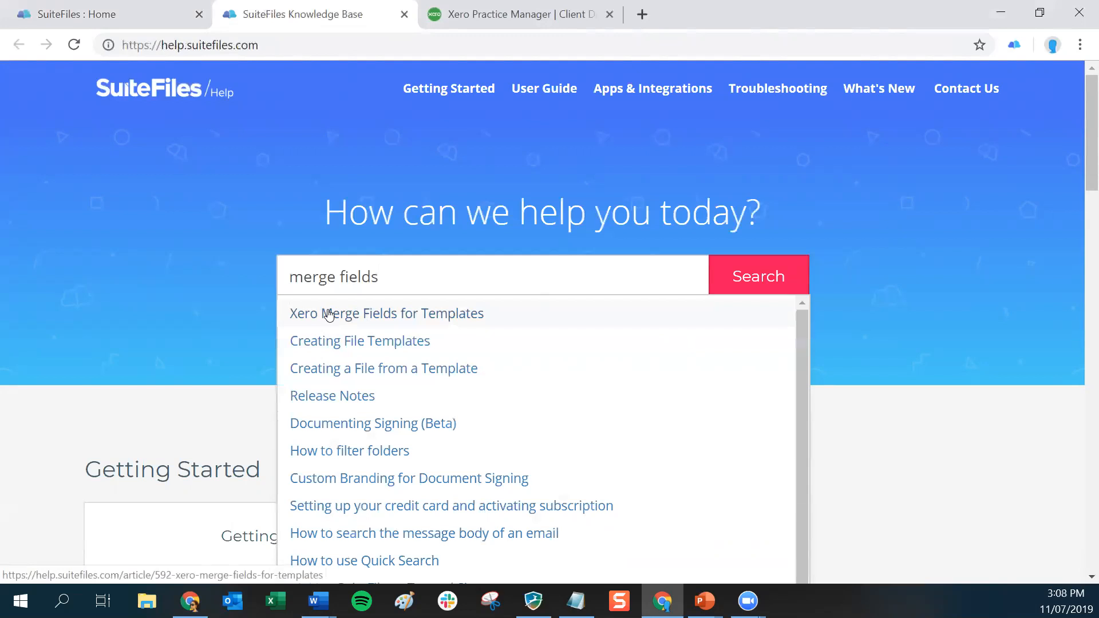
{"action": "left_click", "coordinate": [368, 319]}
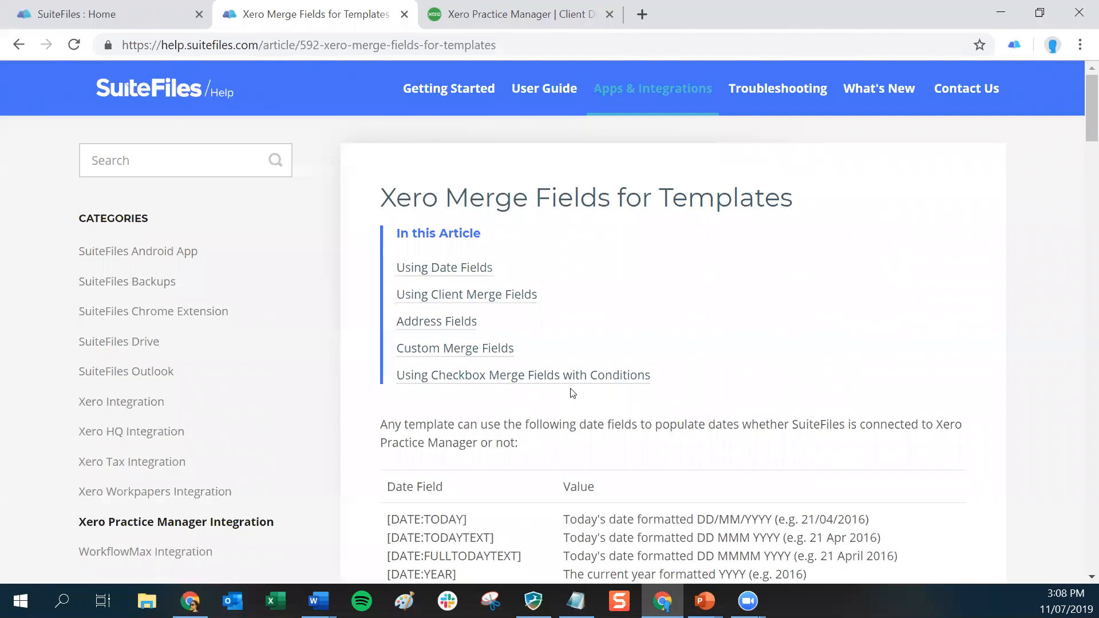
- Examine the article's date fields, comparing the example formats for [DATE:TODAY] and [DATE:FULLTODAYTEXT]
{"action": "scroll", "coordinate": [572, 393], "scroll_direction": "down", "scroll_amount": 3}
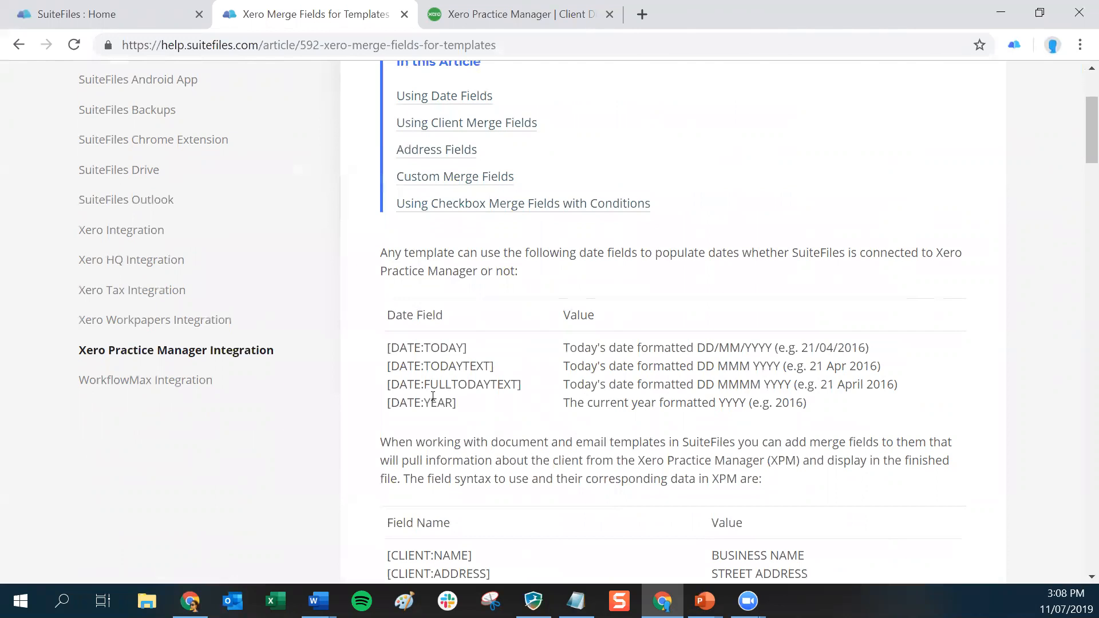
{"action": "left_click_drag", "start_coordinate": [388, 347], "coordinate": [473, 350]}
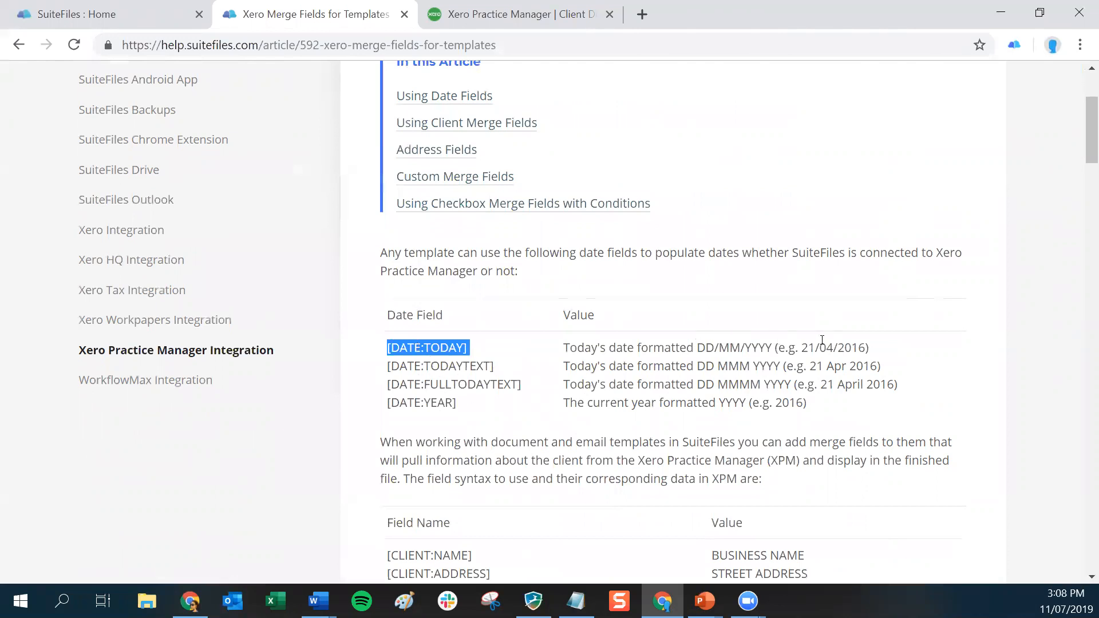
{"action": "left_click_drag", "start_coordinate": [802, 349], "coordinate": [866, 349]}
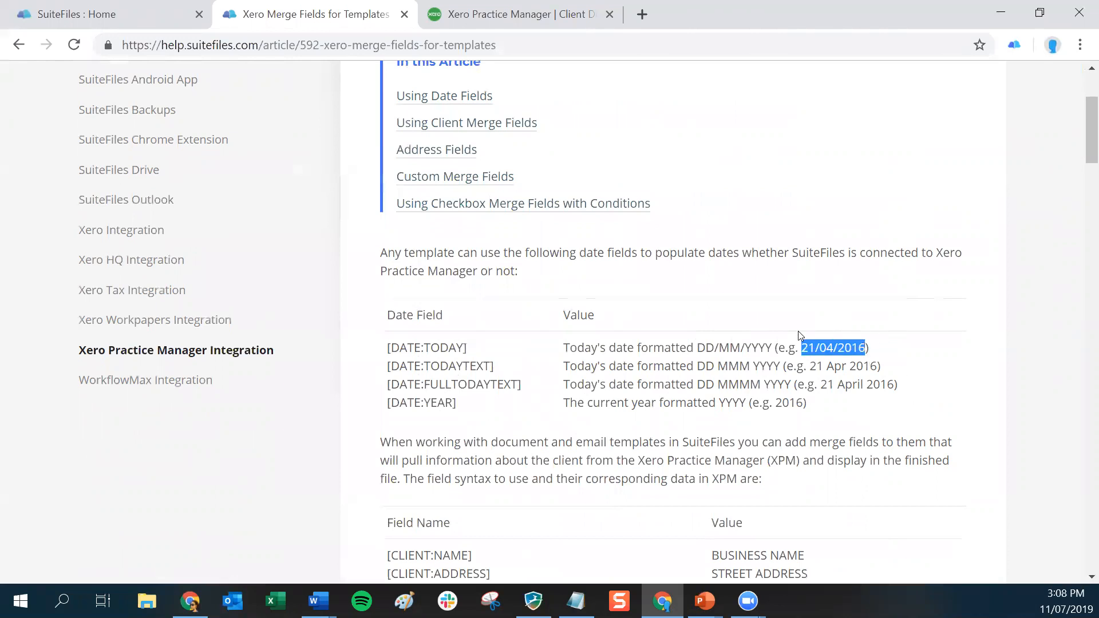
{"action": "left_click", "coordinate": [405, 407]}
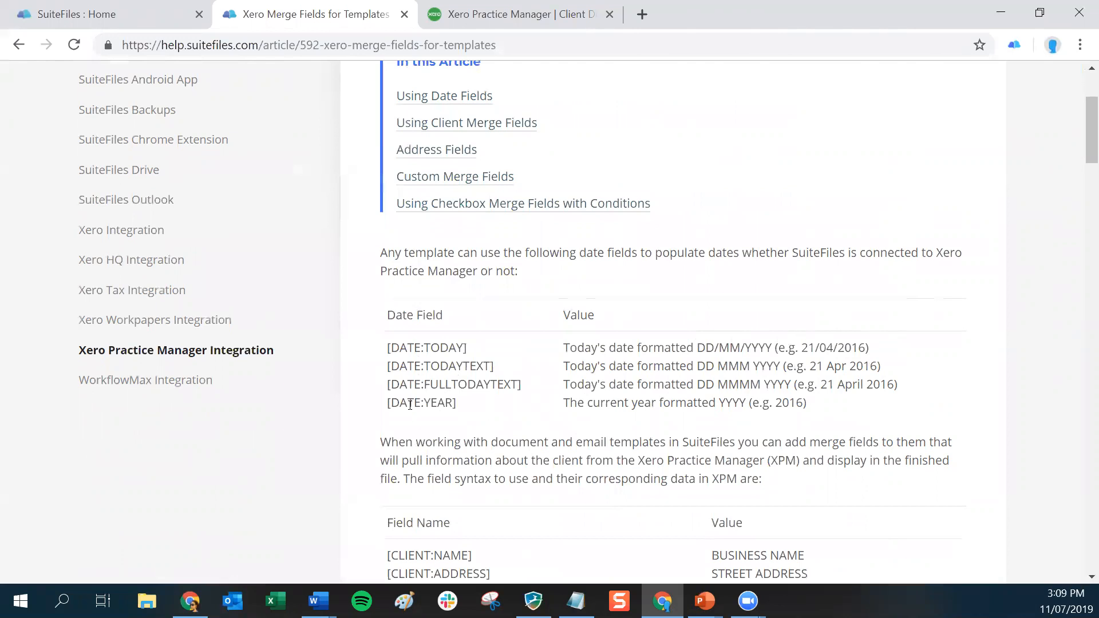
{"action": "left_click_drag", "start_coordinate": [385, 383], "coordinate": [523, 384]}
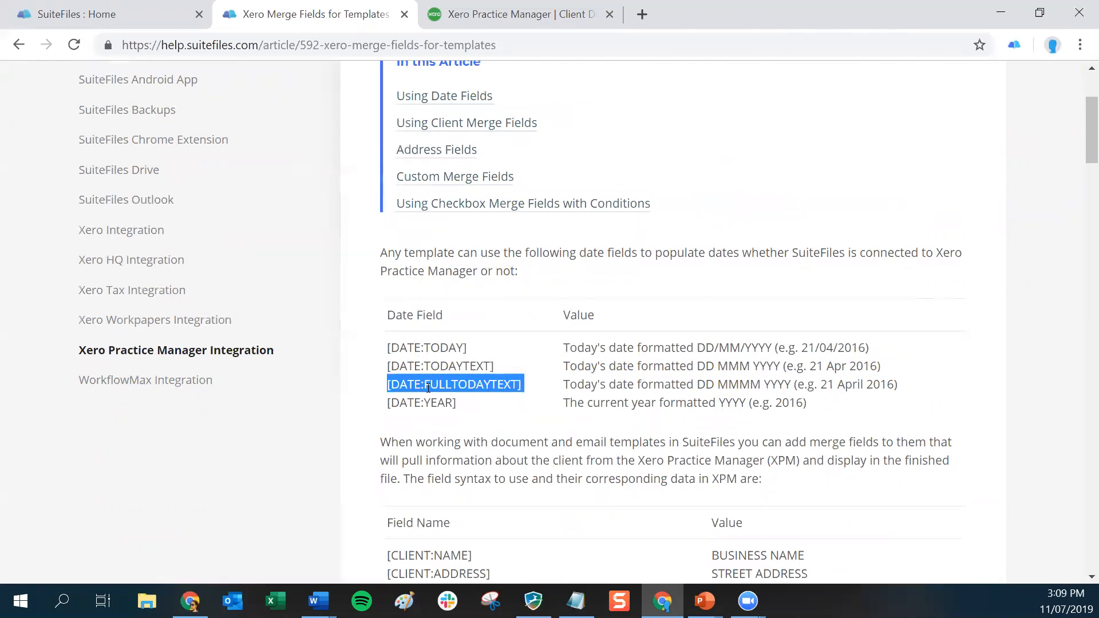
{"action": "double_click", "coordinate": [825, 384]}
{"action": "left_click_drag", "start_coordinate": [857, 385], "coordinate": [893, 385]}
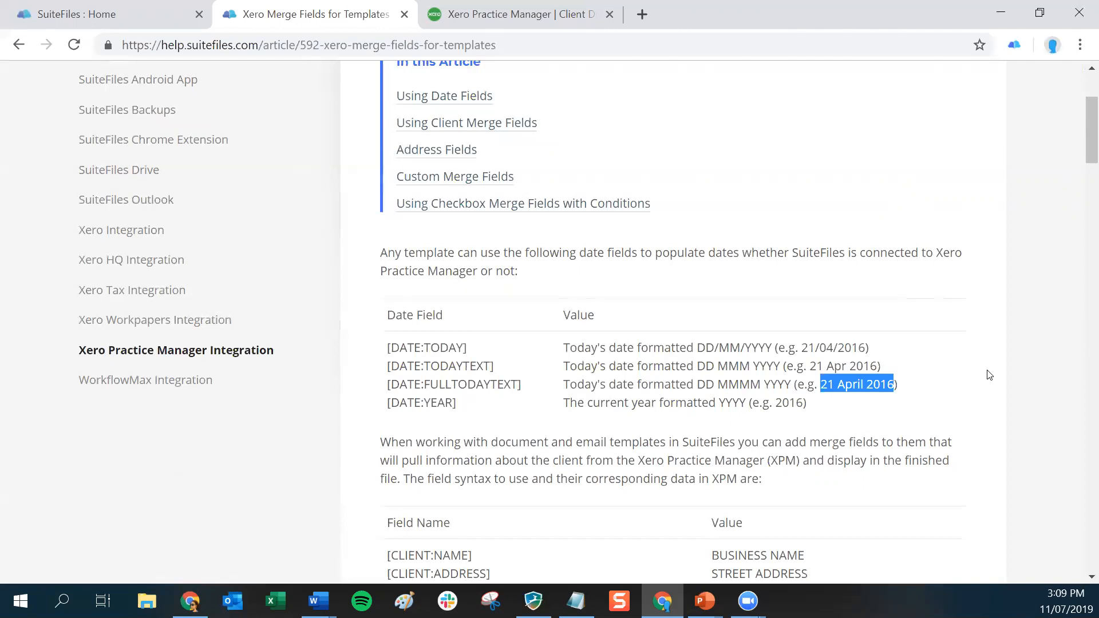
- Copy the [DATE:TODAYTEXT] merge field from the article's date field table
{"action": "left_click", "coordinate": [456, 400]}
{"action": "left_click_drag", "start_coordinate": [503, 368], "coordinate": [388, 368]}
{"action": "right_click", "coordinate": [399, 370]}
{"action": "left_click", "coordinate": [423, 382]}
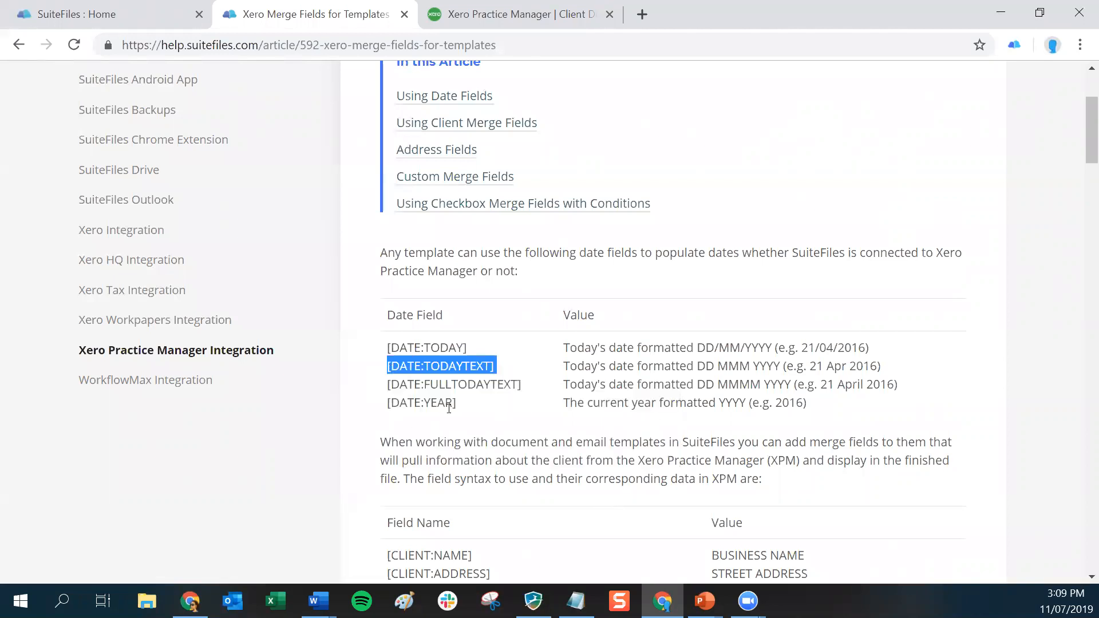
- In the Word letter, replace the [DATE:FULLTODAYTEXT] field with [DATE:TODAYTEXT] as plain text, keeping a blank line before the salutation
{"action": "left_click", "coordinate": [84, 16]}
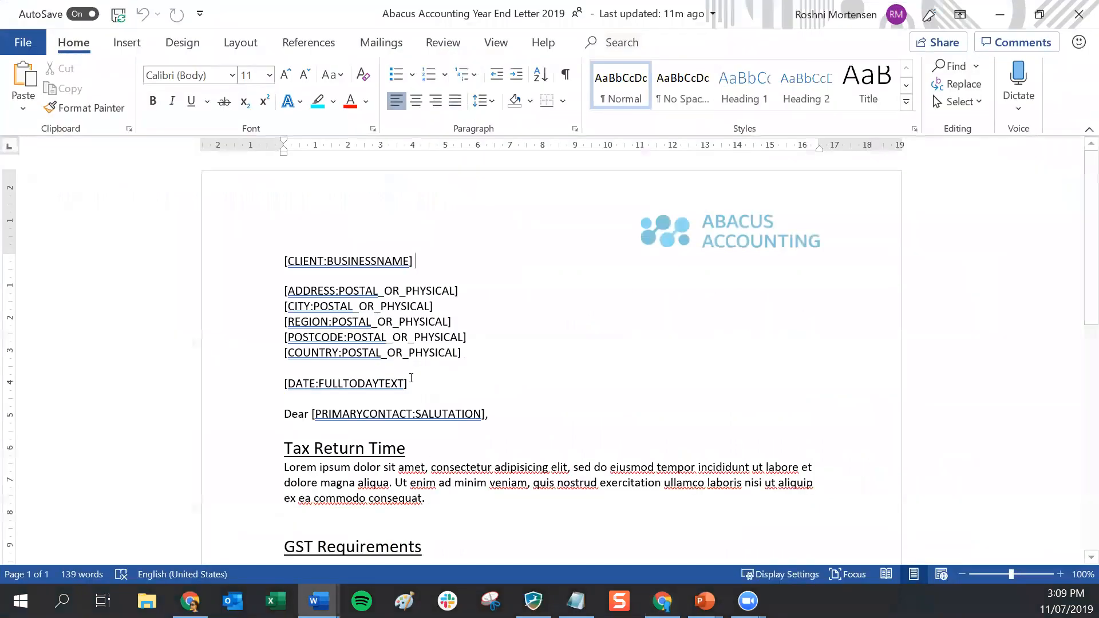
{"action": "left_click_drag", "start_coordinate": [428, 384], "coordinate": [302, 387]}
{"action": "right_click", "coordinate": [302, 387]}
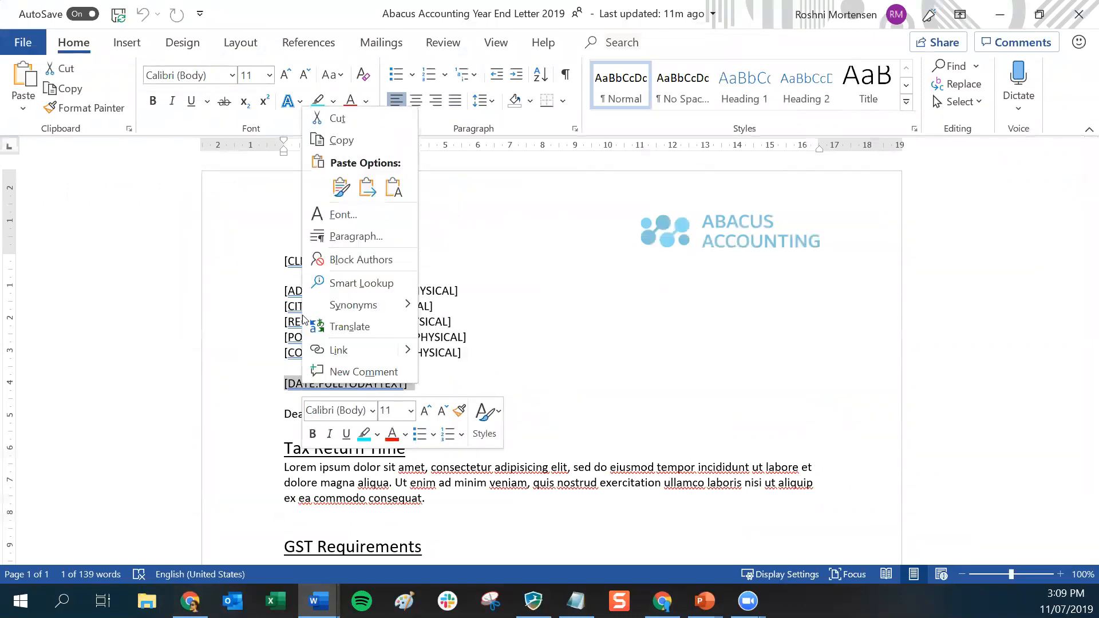
{"action": "left_click", "coordinate": [394, 189]}
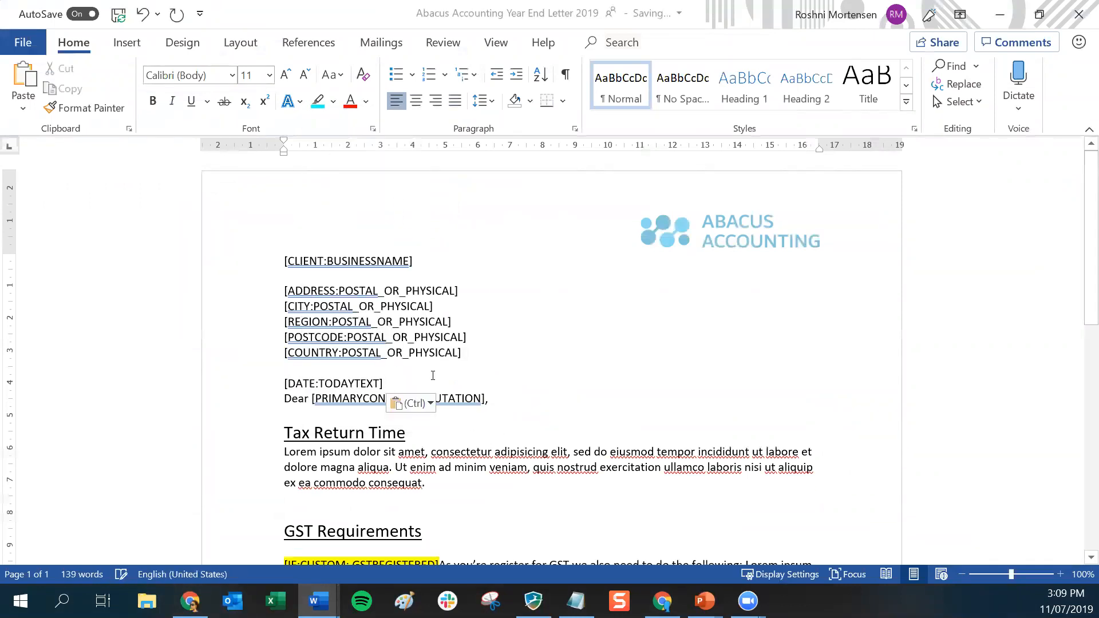
{"action": "key", "text": "Return"}
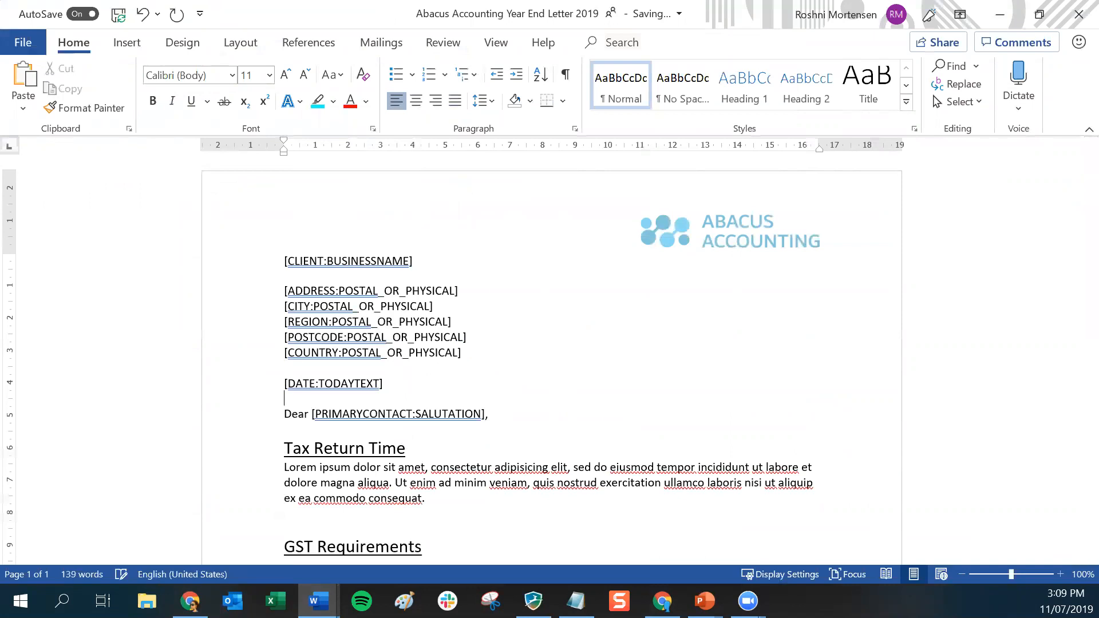
{"action": "left_click", "coordinate": [380, 384]}
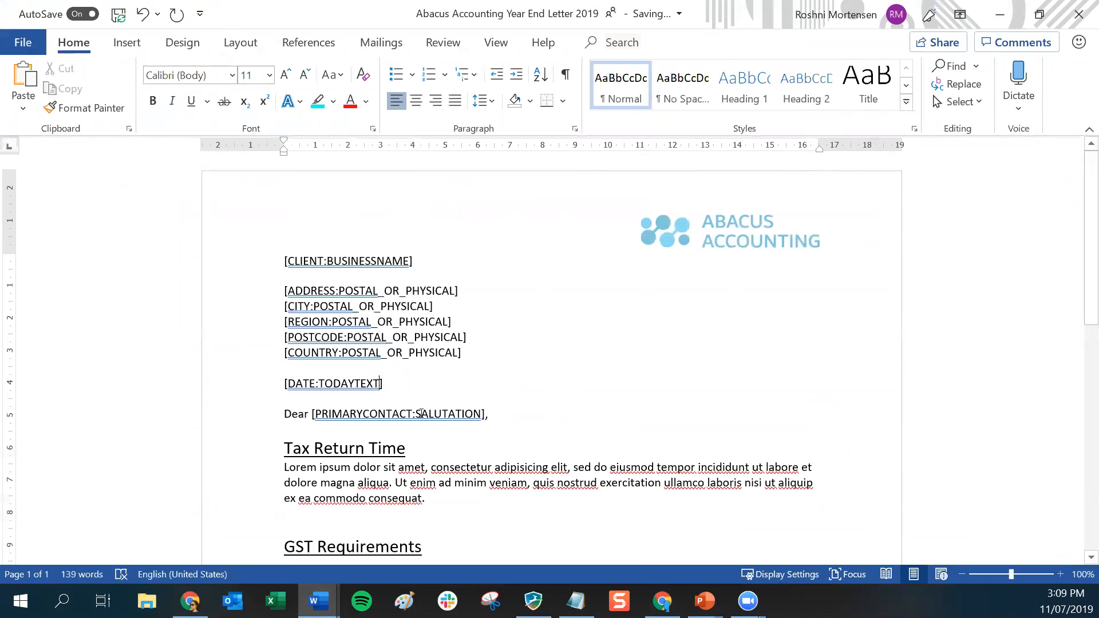
{"action": "left_click_drag", "start_coordinate": [285, 384], "coordinate": [386, 385]}
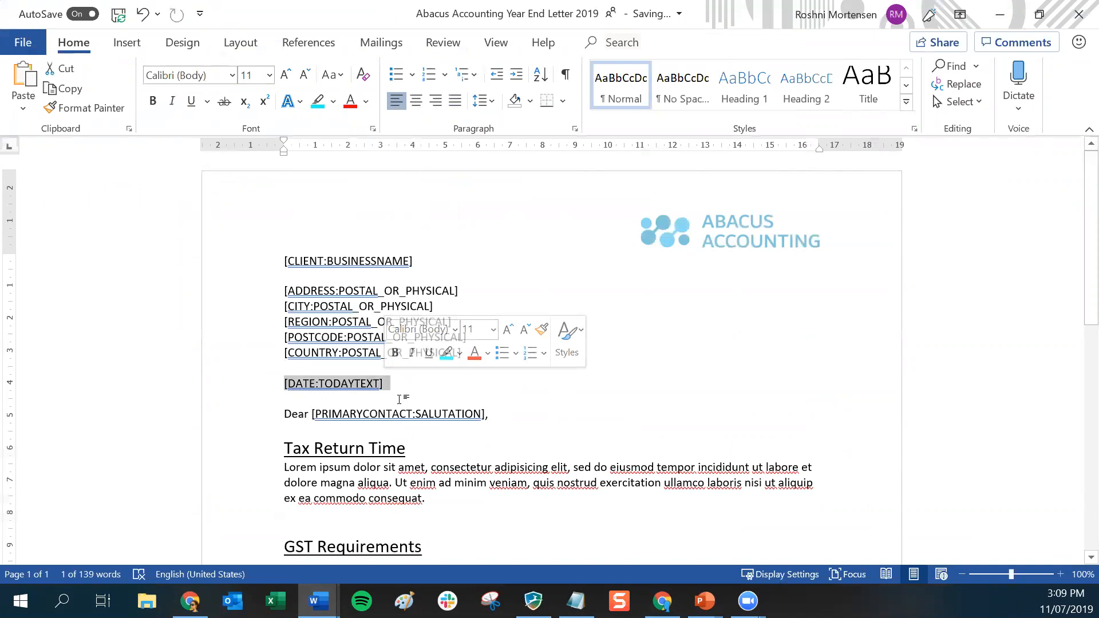
- Switch back to the Xero Merge Fields article and examine the Xero Practice Manager field table, highlighting the [CLIENT:NAME] syntax
{"action": "left_click", "coordinate": [1003, 16]}
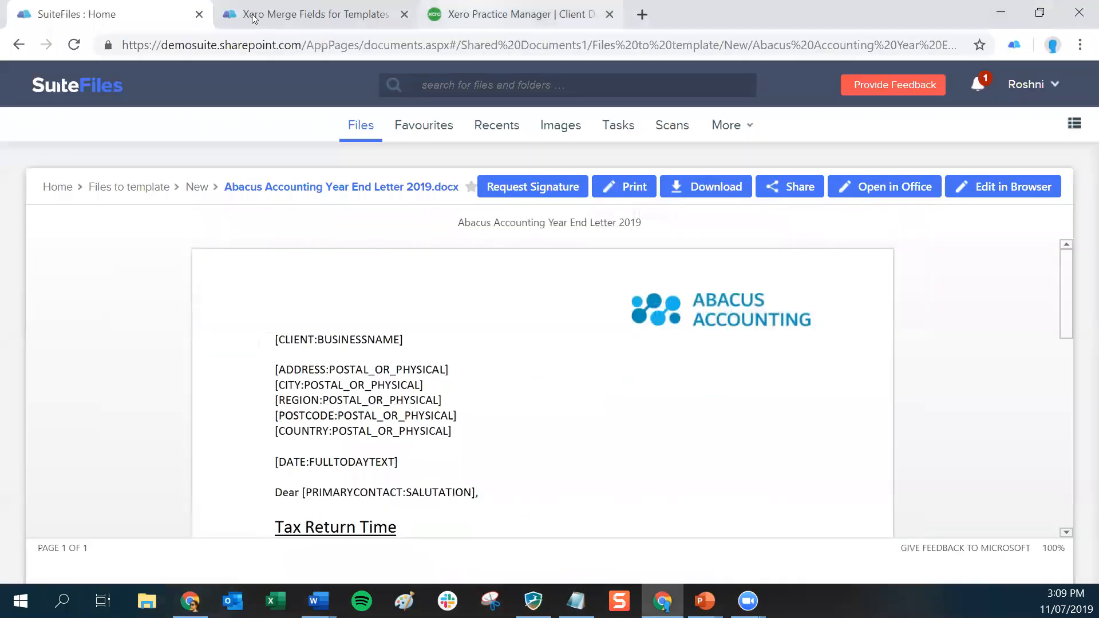
{"action": "left_click", "coordinate": [252, 15]}
{"action": "left_click", "coordinate": [566, 407]}
{"action": "scroll", "coordinate": [573, 407], "scroll_direction": "down", "scroll_amount": 1}
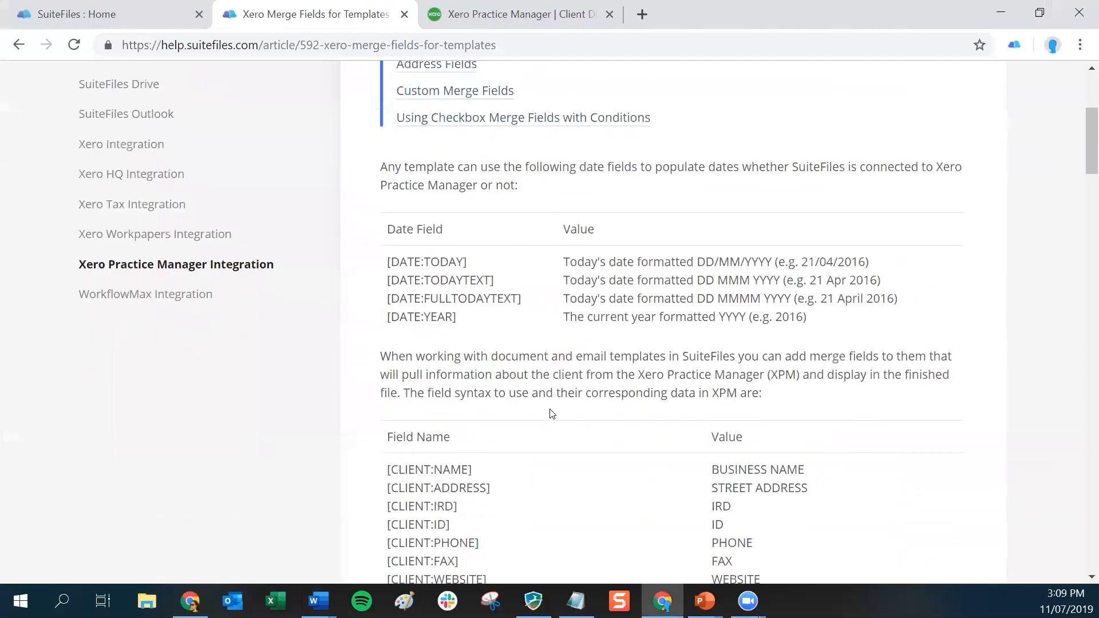
{"action": "scroll", "coordinate": [449, 378], "scroll_direction": "down", "scroll_amount": 3}
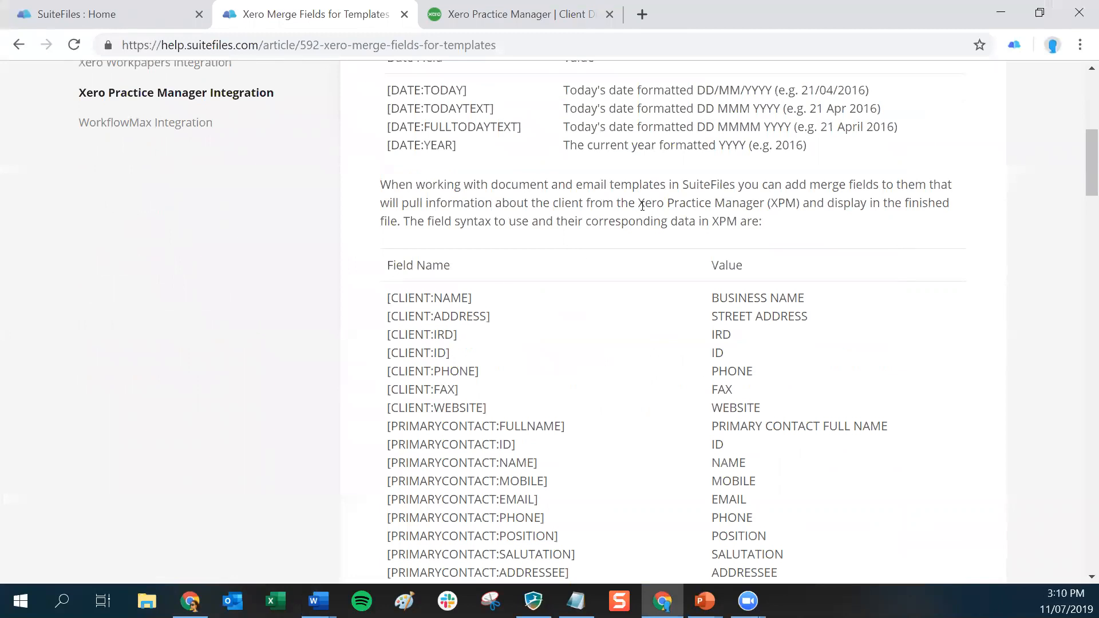
{"action": "left_click_drag", "start_coordinate": [635, 202], "coordinate": [801, 203]}
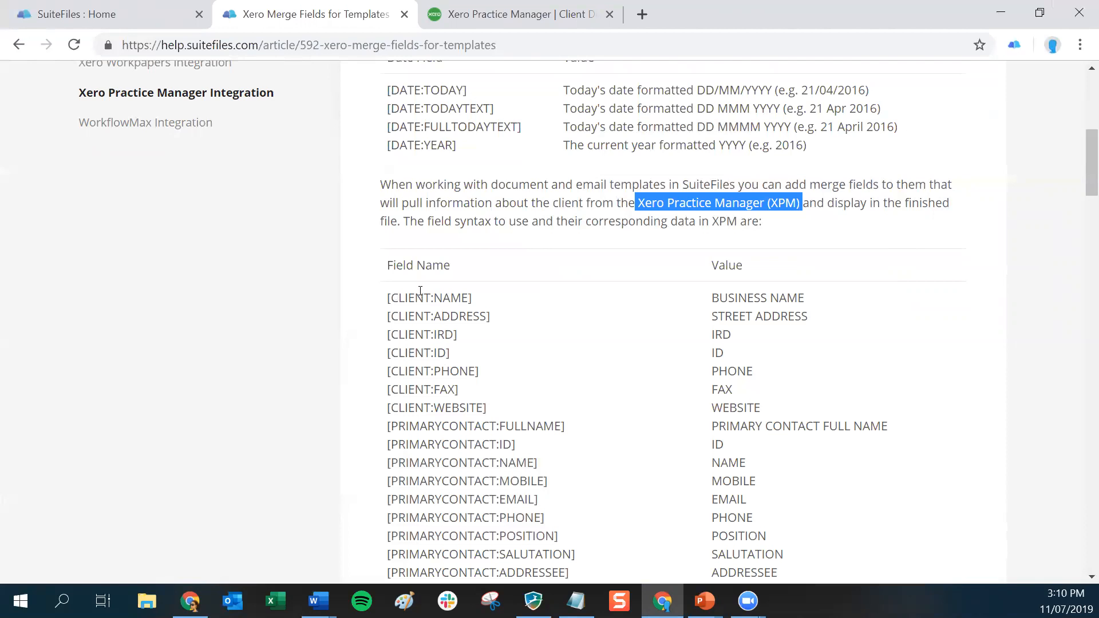
{"action": "left_click_drag", "start_coordinate": [387, 298], "coordinate": [478, 297]}
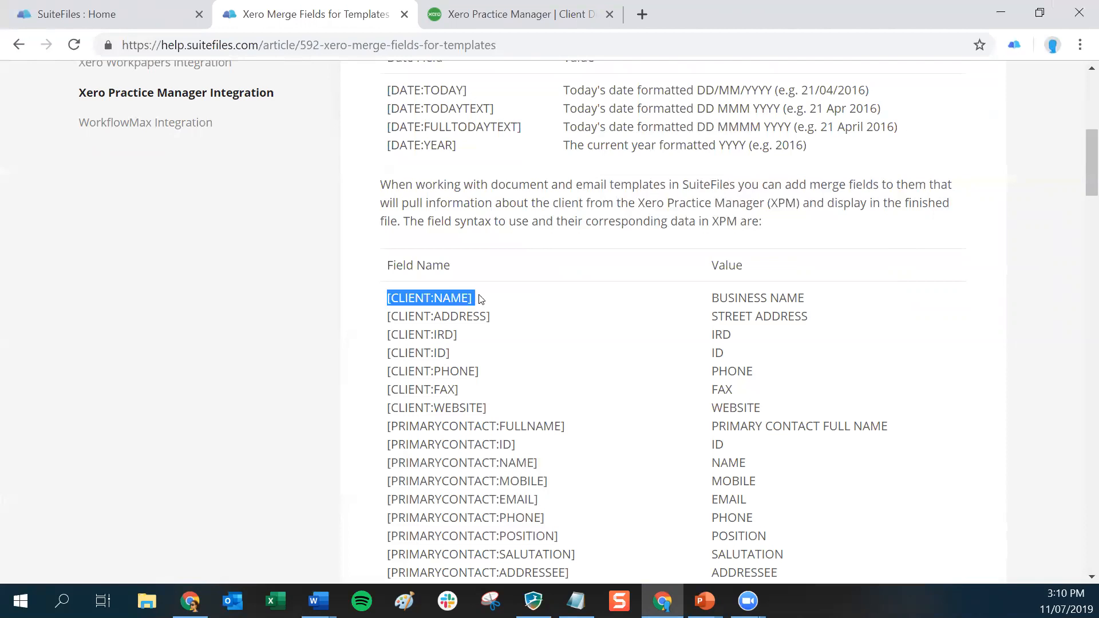
{"action": "left_click", "coordinate": [434, 298]}
{"action": "double_click", "coordinate": [432, 298]}
{"action": "left_click", "coordinate": [521, 314]}
{"action": "scroll", "coordinate": [521, 323], "scroll_direction": "down", "scroll_amount": 2}
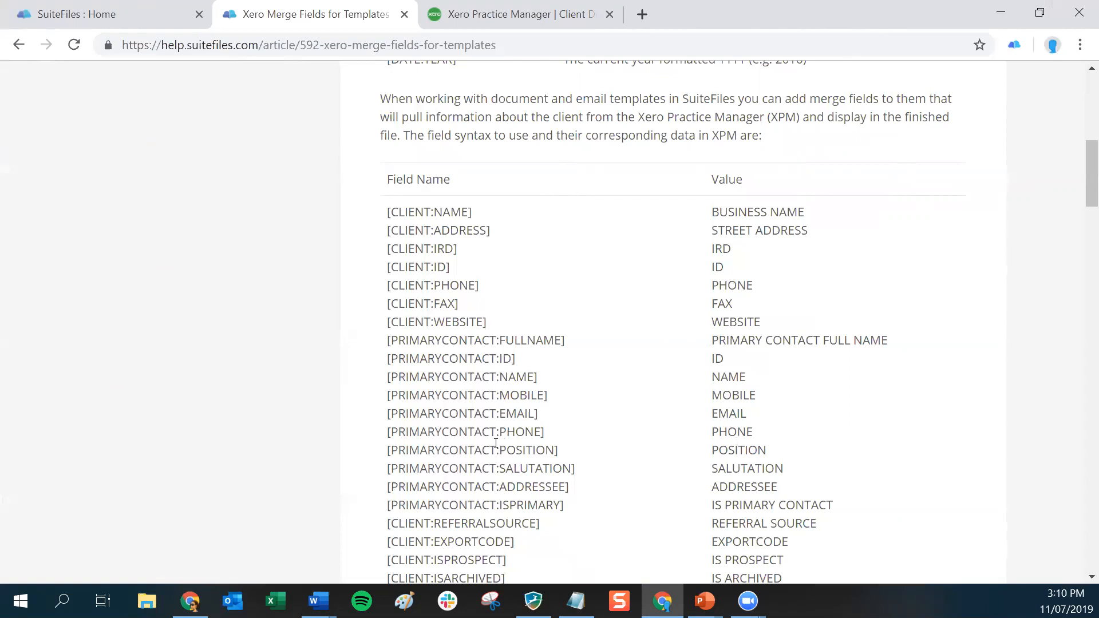
- Read through the rest of the article's field table, the Address Fields section and the Custom Fields section
{"action": "scroll", "coordinate": [479, 449], "scroll_direction": "down", "scroll_amount": 7}
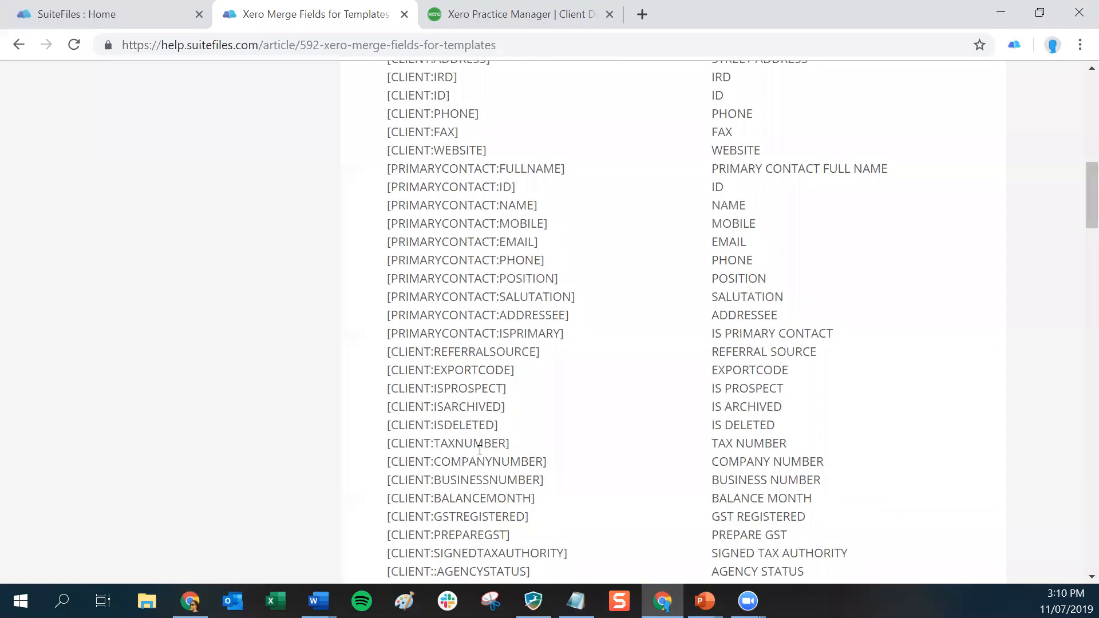
{"action": "scroll", "coordinate": [479, 450], "scroll_direction": "down", "scroll_amount": 7}
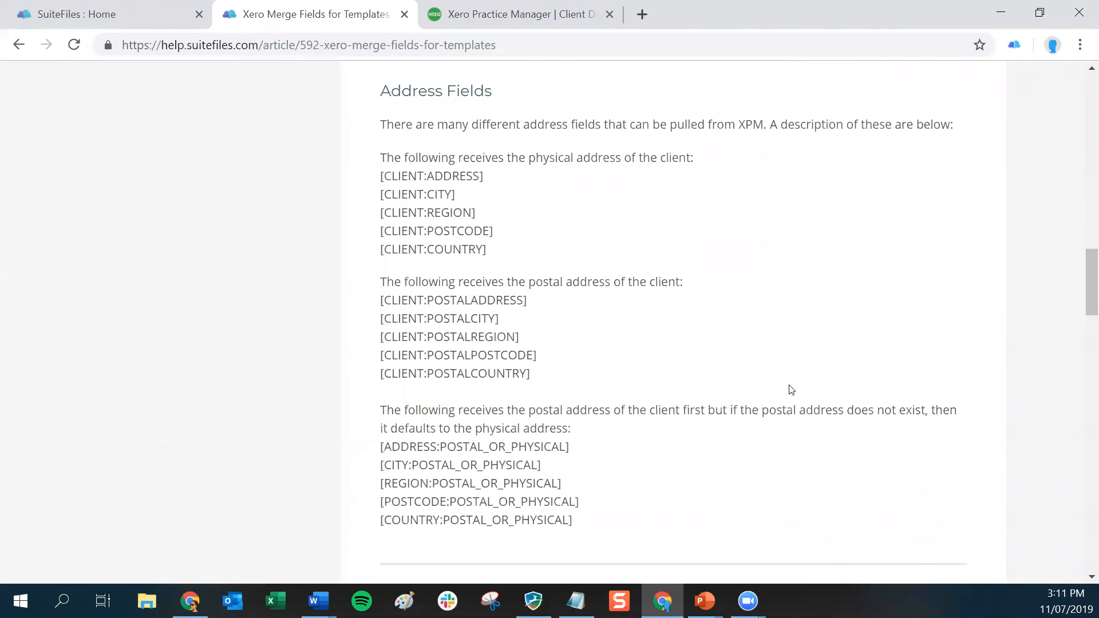
{"action": "scroll", "coordinate": [564, 422], "scroll_direction": "down", "scroll_amount": 9}
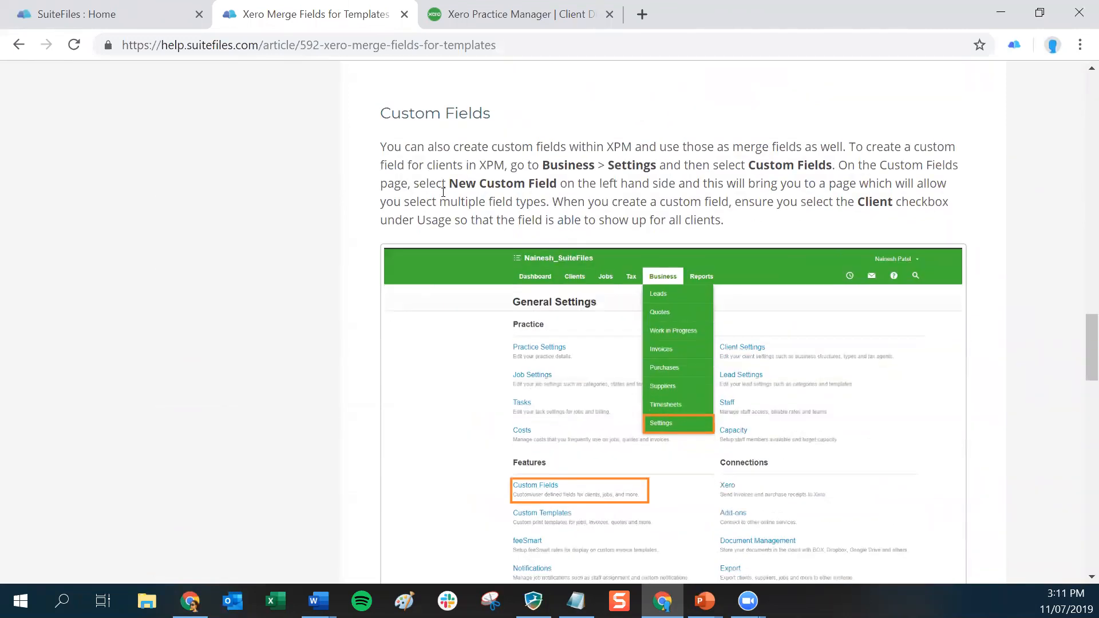
- Switch to Xero Practice Manager and review the 99 Corporation client details, including the custom fields down to Attended webinar
{"action": "left_click", "coordinate": [482, 16]}
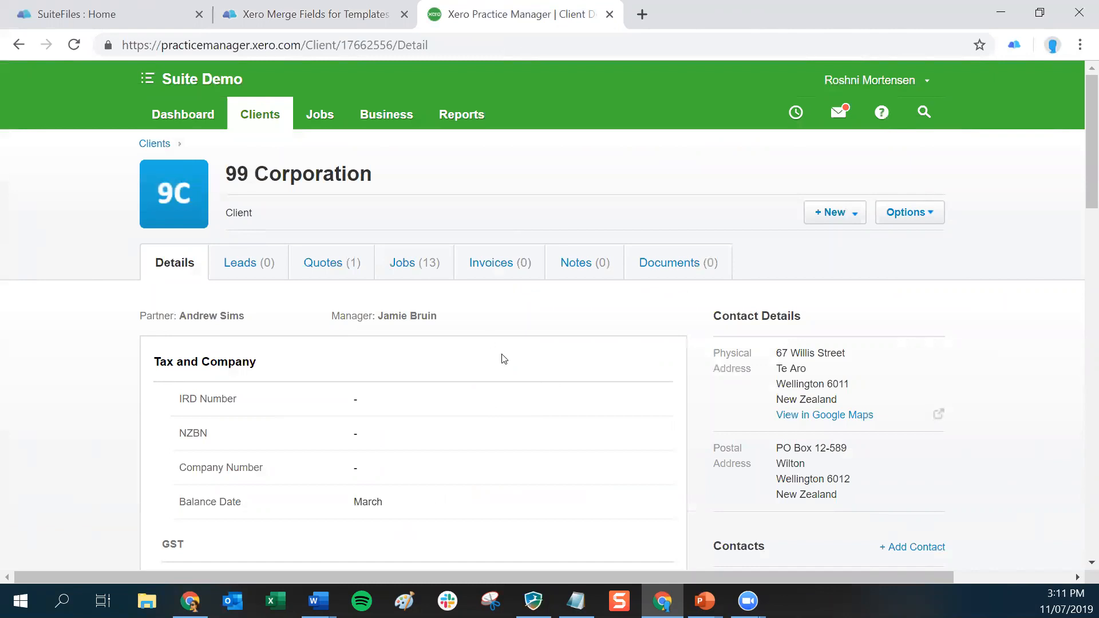
{"action": "scroll", "coordinate": [504, 358], "scroll_direction": "down", "scroll_amount": 3}
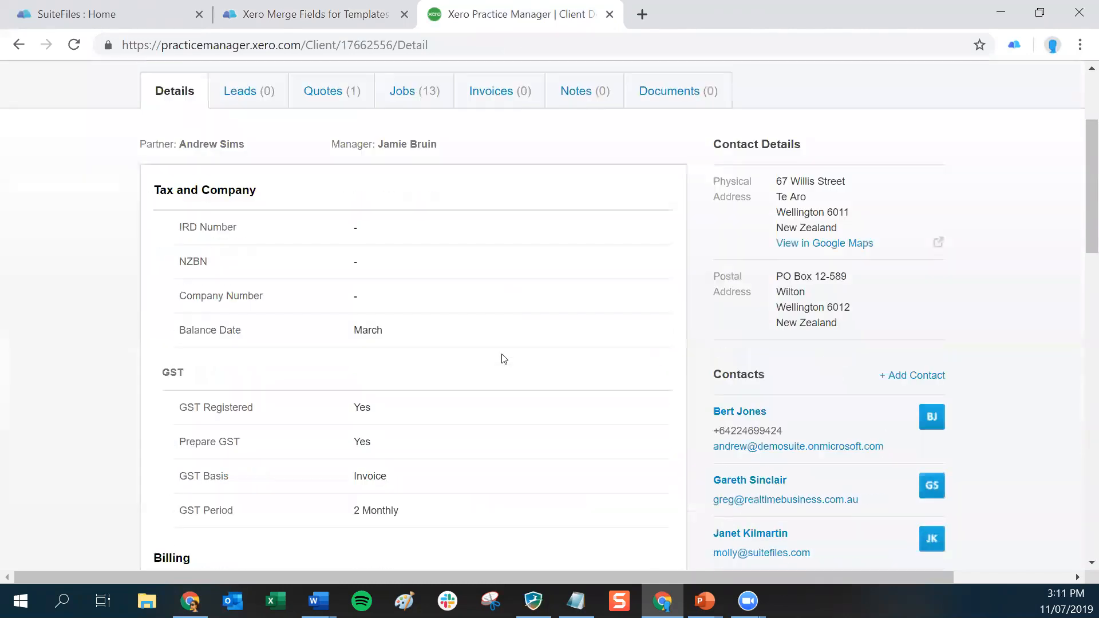
{"action": "scroll", "coordinate": [502, 358], "scroll_direction": "down", "scroll_amount": 15}
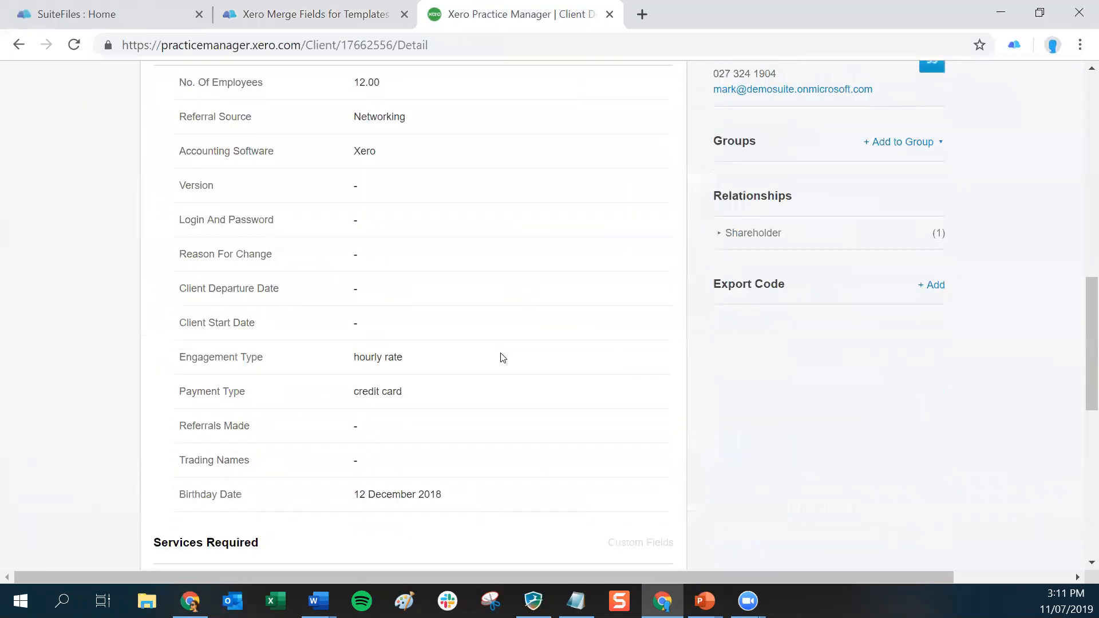
{"action": "scroll", "coordinate": [502, 358], "scroll_direction": "down", "scroll_amount": 6}
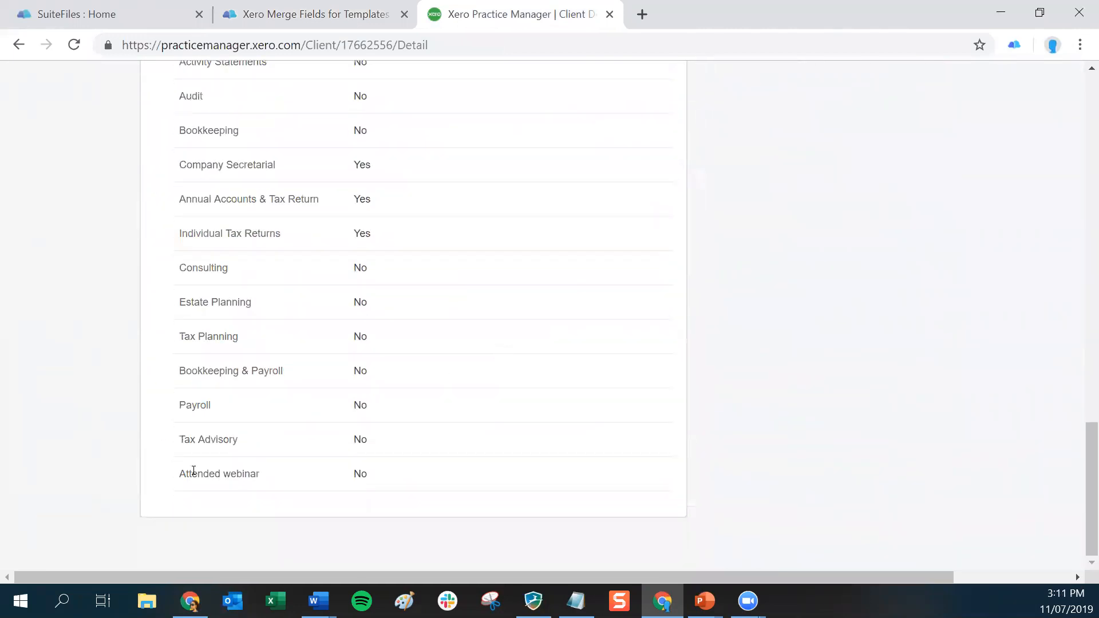
{"action": "triple_click", "coordinate": [221, 473]}
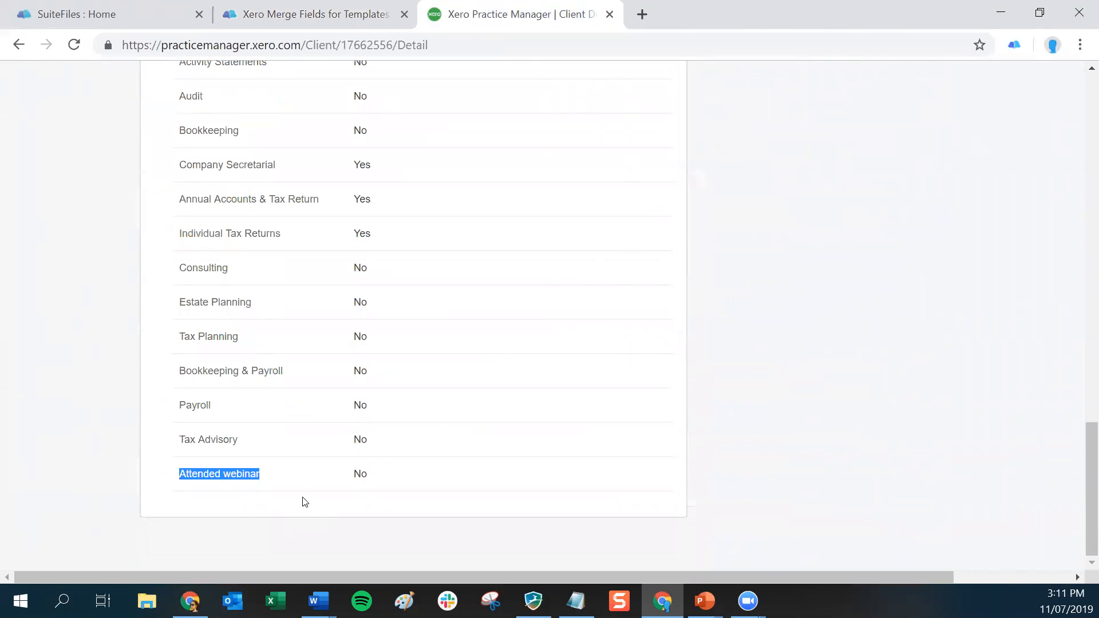
{"action": "left_click", "coordinate": [270, 485]}
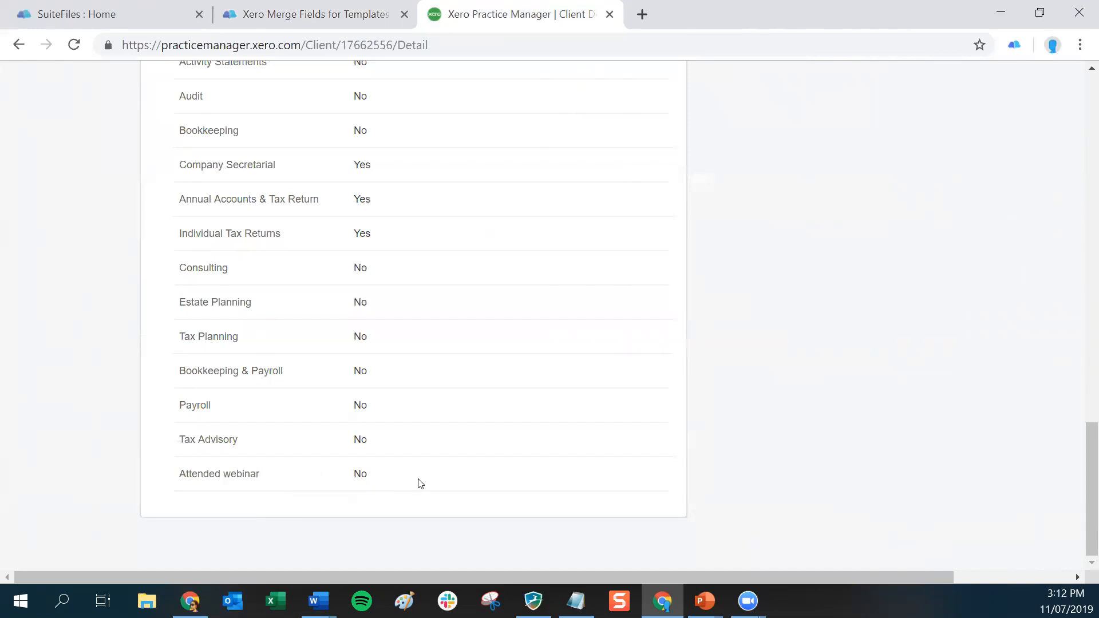
{"action": "scroll", "coordinate": [483, 299], "scroll_direction": "up", "scroll_amount": 15}
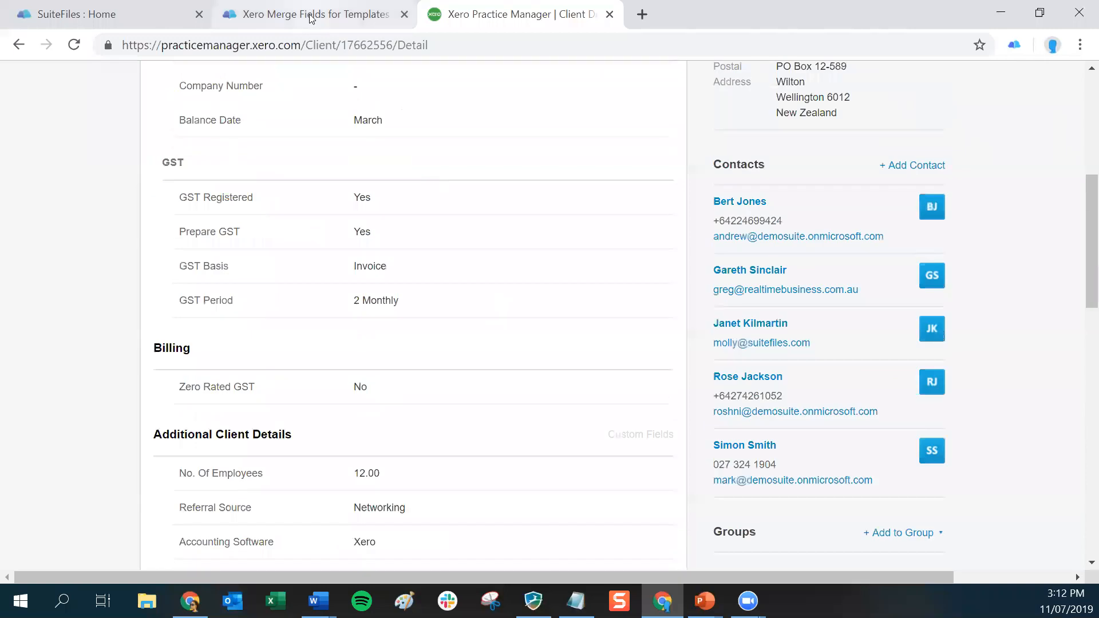
- Check the article's Custom Fields instructions and open the Custom Fields page in Xero Practice Manager's business settings
{"action": "left_click", "coordinate": [311, 17]}
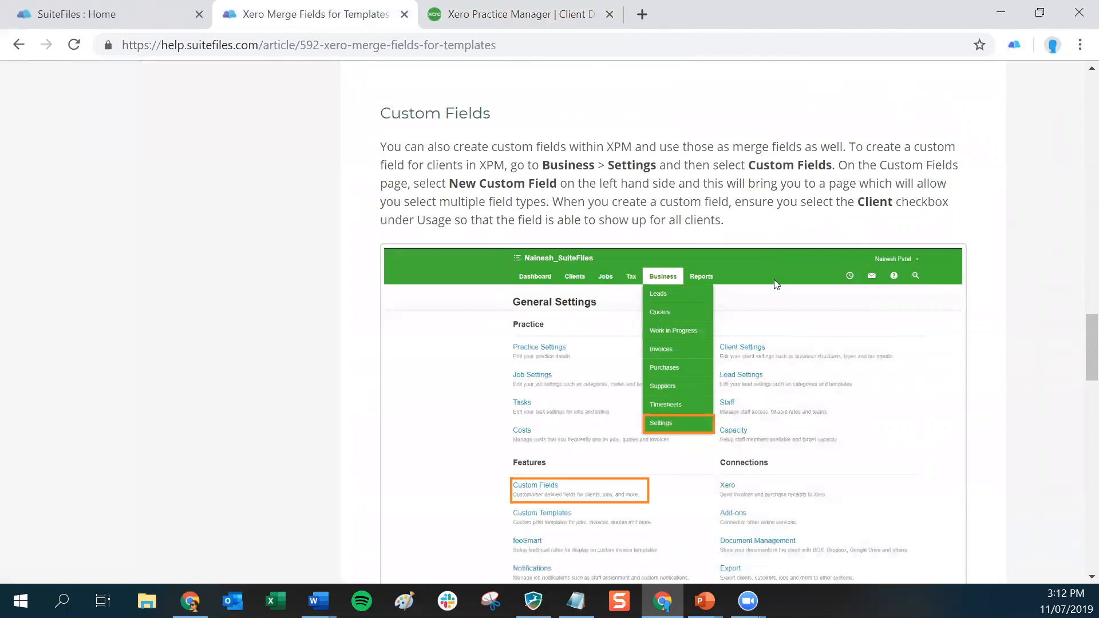
{"action": "scroll", "coordinate": [779, 284], "scroll_direction": "down", "scroll_amount": 1}
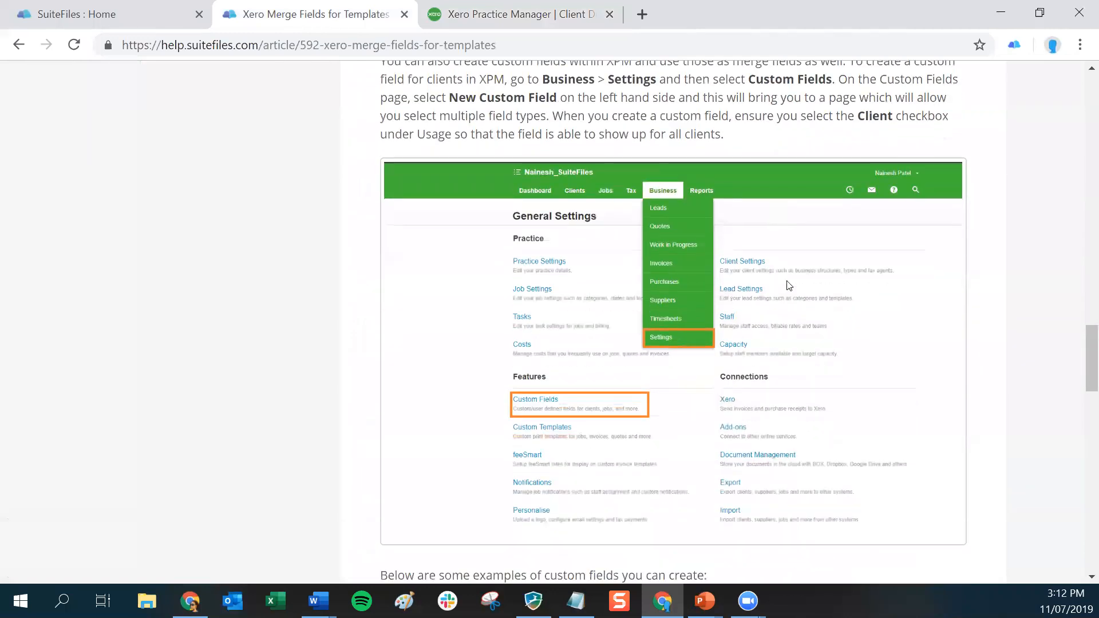
{"action": "left_click", "coordinate": [492, 23]}
{"action": "scroll", "coordinate": [516, 183], "scroll_direction": "up", "scroll_amount": 5}
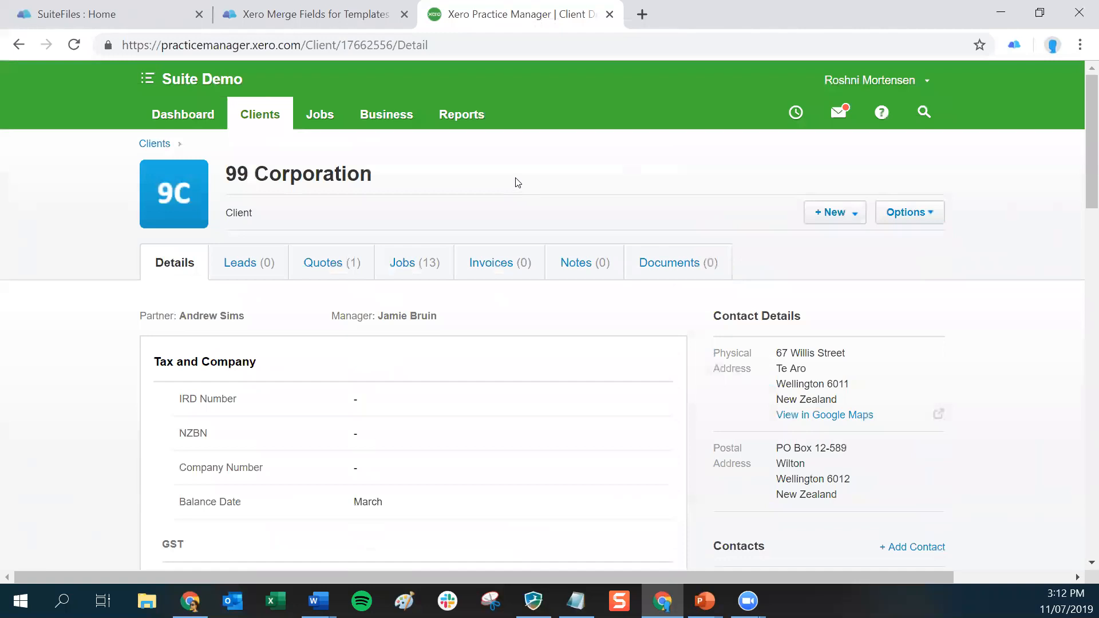
{"action": "left_click", "coordinate": [381, 117]}
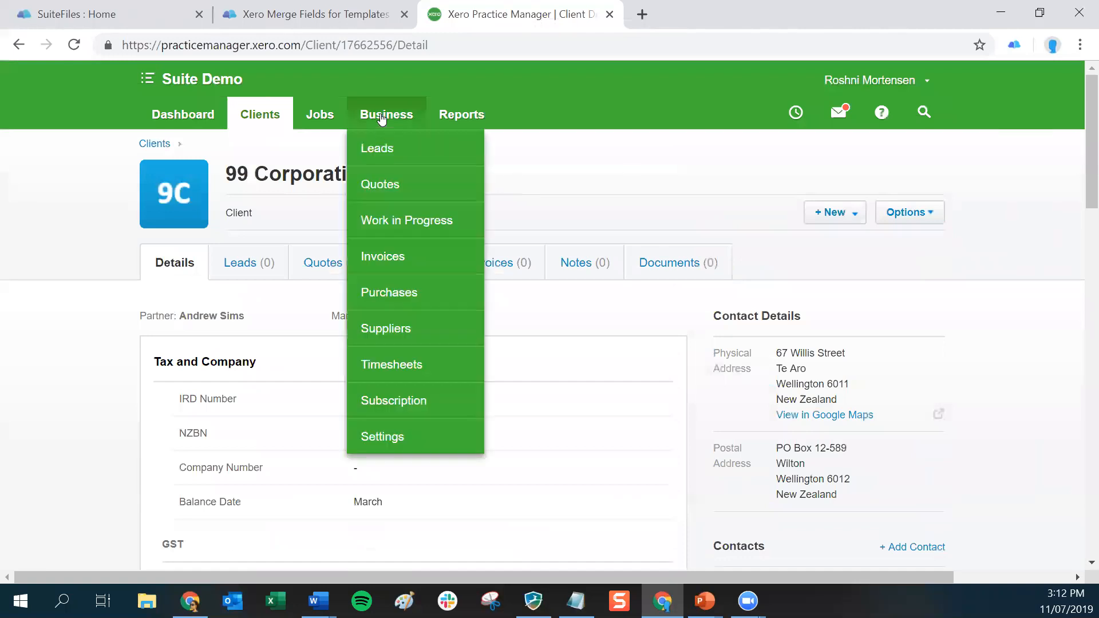
{"action": "left_click", "coordinate": [374, 437]}
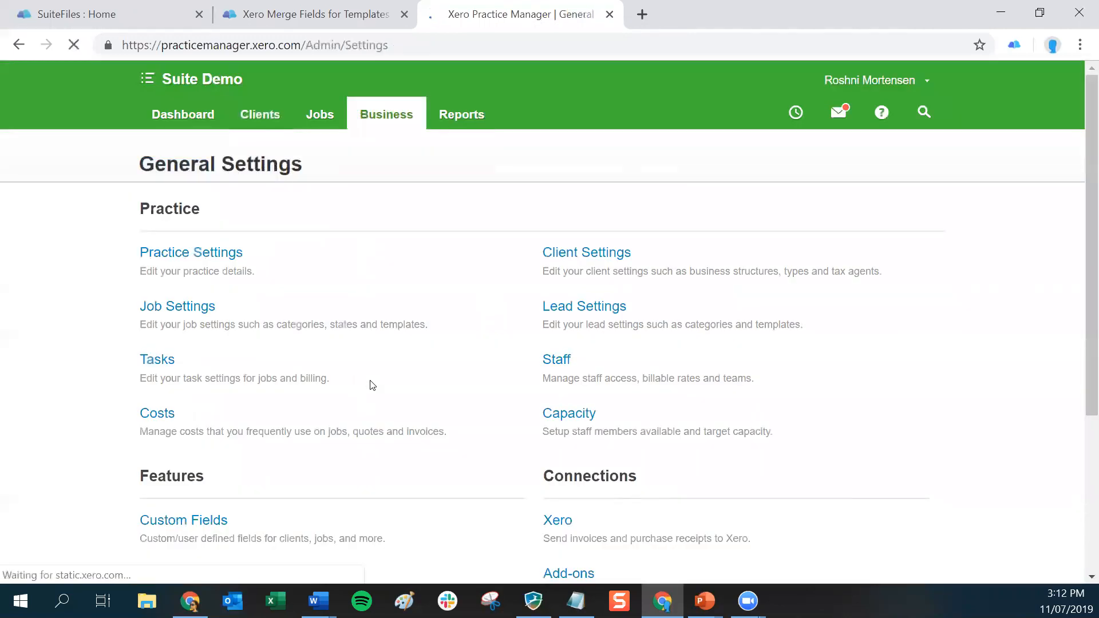
{"action": "scroll", "coordinate": [344, 386], "scroll_direction": "down", "scroll_amount": 2}
{"action": "scroll", "coordinate": [336, 382], "scroll_direction": "down", "scroll_amount": 2}
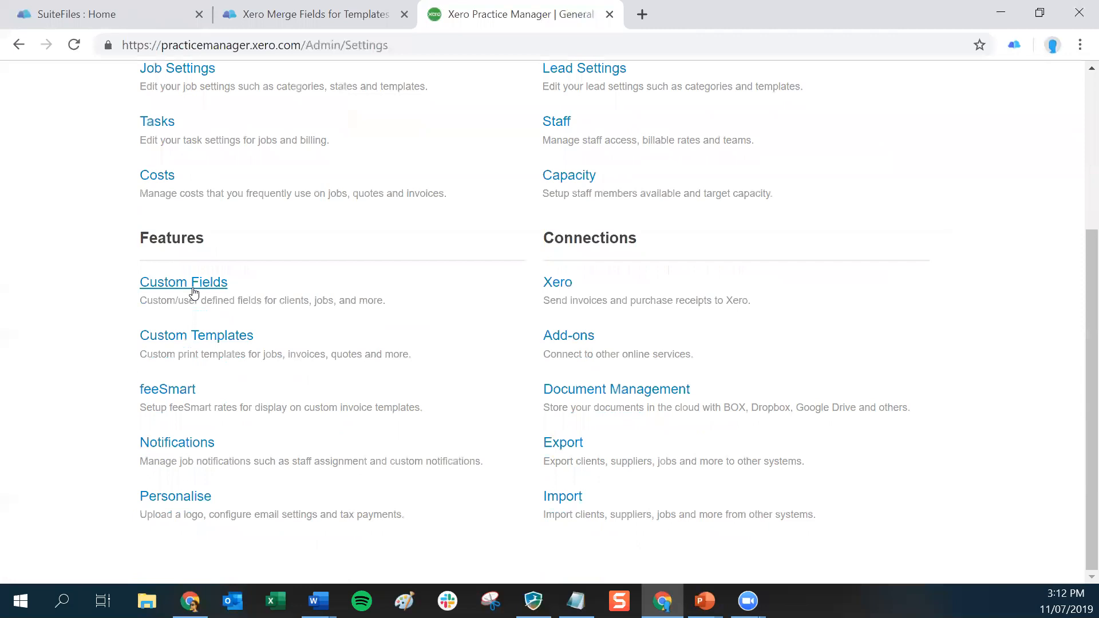
{"action": "left_click", "coordinate": [179, 286]}
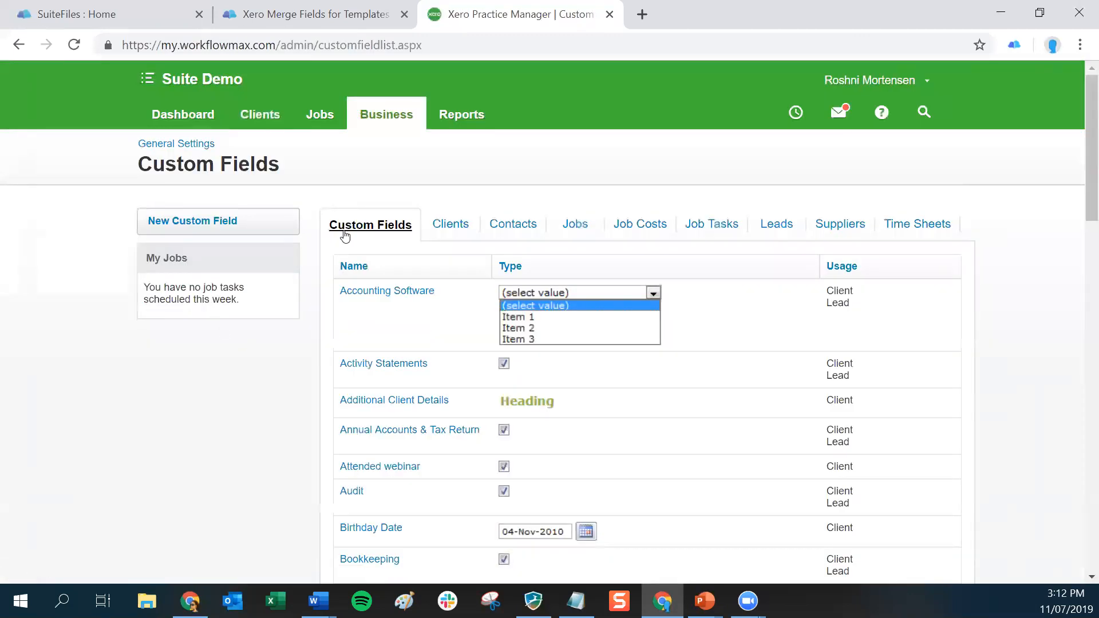
- Look over the existing custom fields with their types and usage
{"action": "scroll", "coordinate": [375, 358], "scroll_direction": "down", "scroll_amount": 6}
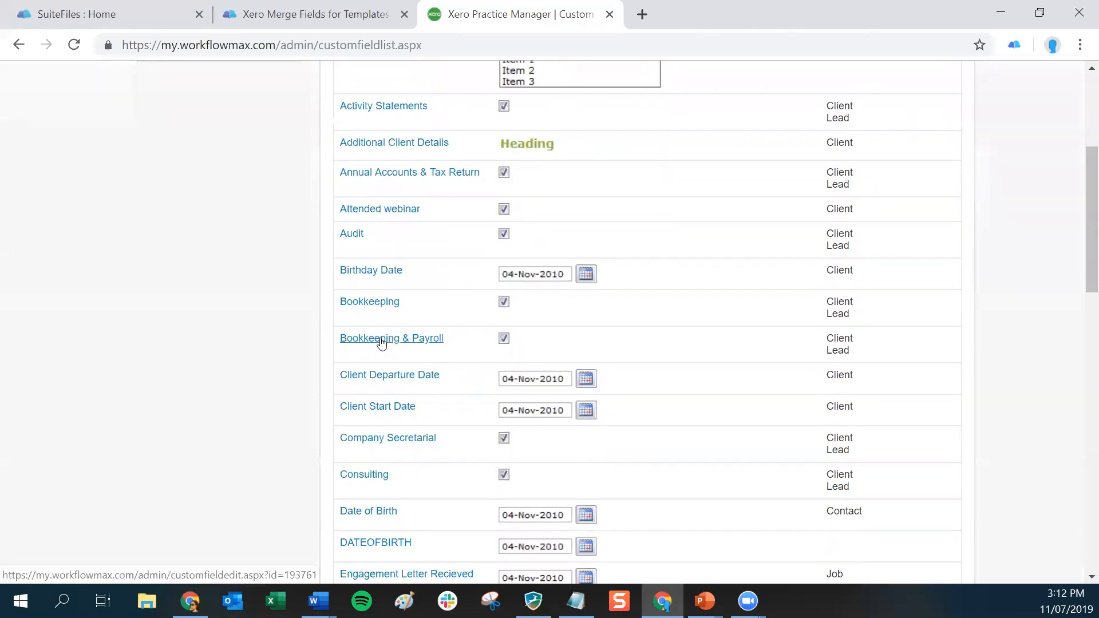
{"action": "scroll", "coordinate": [454, 358], "scroll_direction": "up", "scroll_amount": 6}
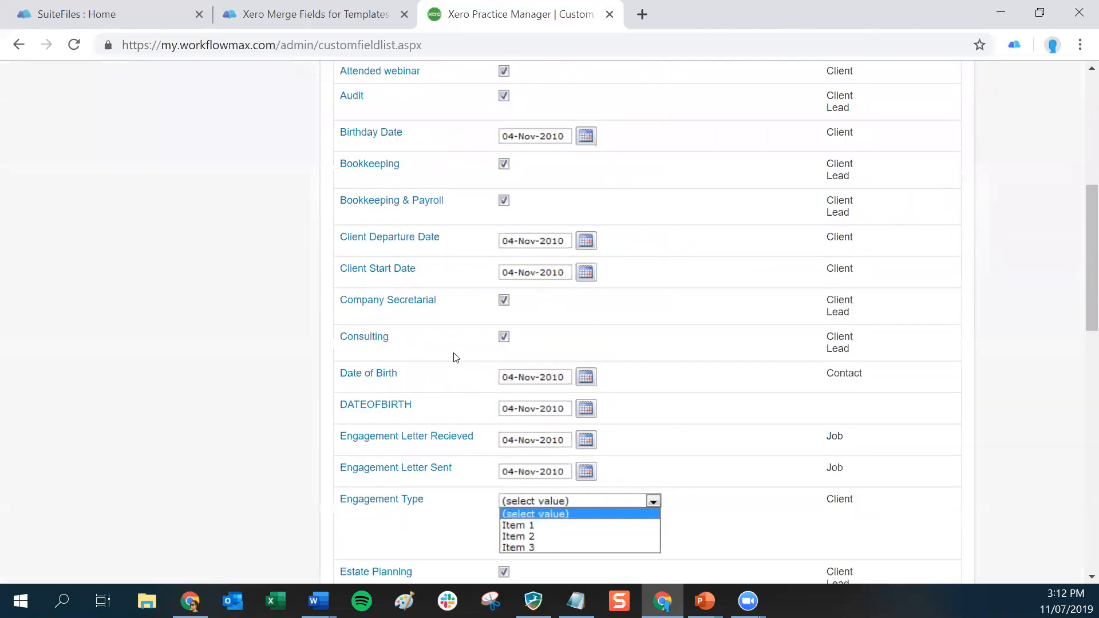
{"action": "scroll", "coordinate": [458, 360], "scroll_direction": "down", "scroll_amount": 7}
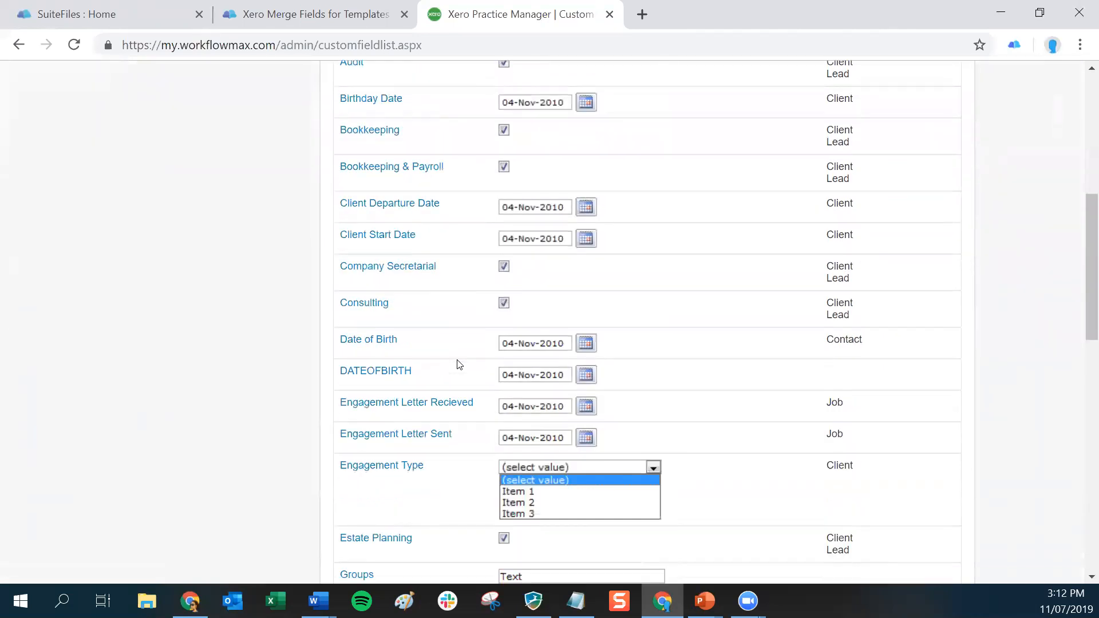
{"action": "scroll", "coordinate": [458, 364], "scroll_direction": "up", "scroll_amount": 8}
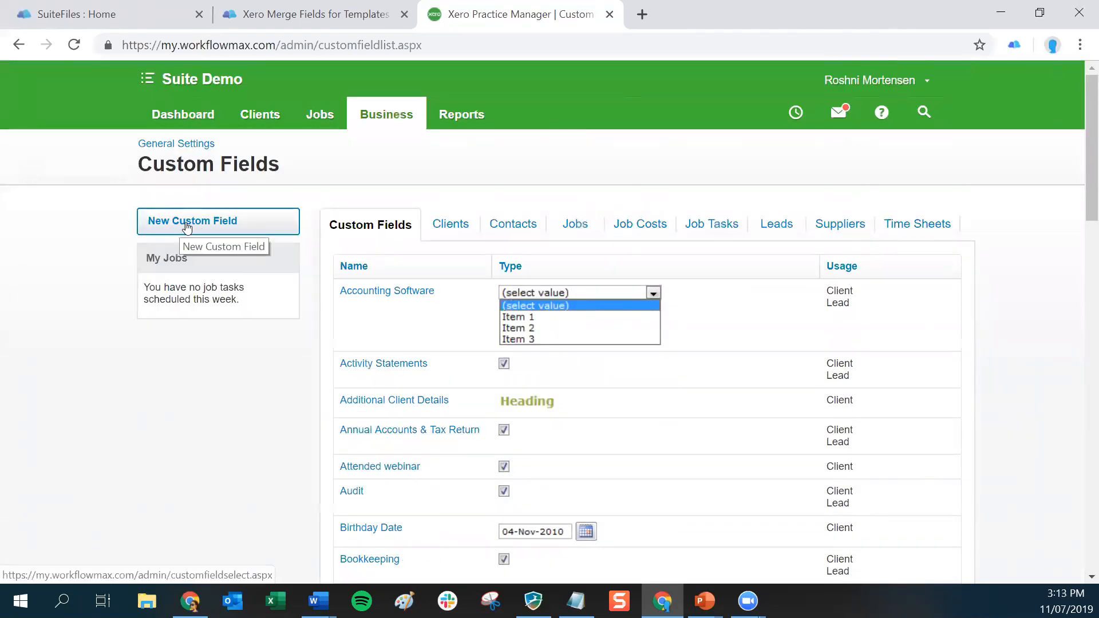
- Start a new custom field and review the available custom field types
{"action": "left_click", "coordinate": [182, 227]}
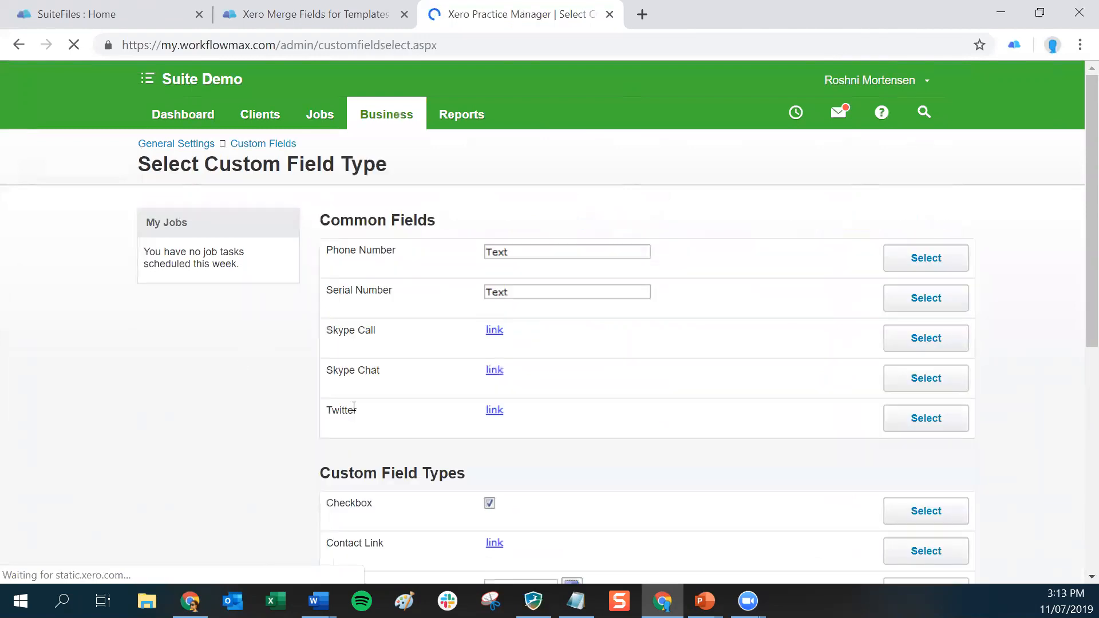
{"action": "scroll", "coordinate": [444, 409], "scroll_direction": "down", "scroll_amount": 3}
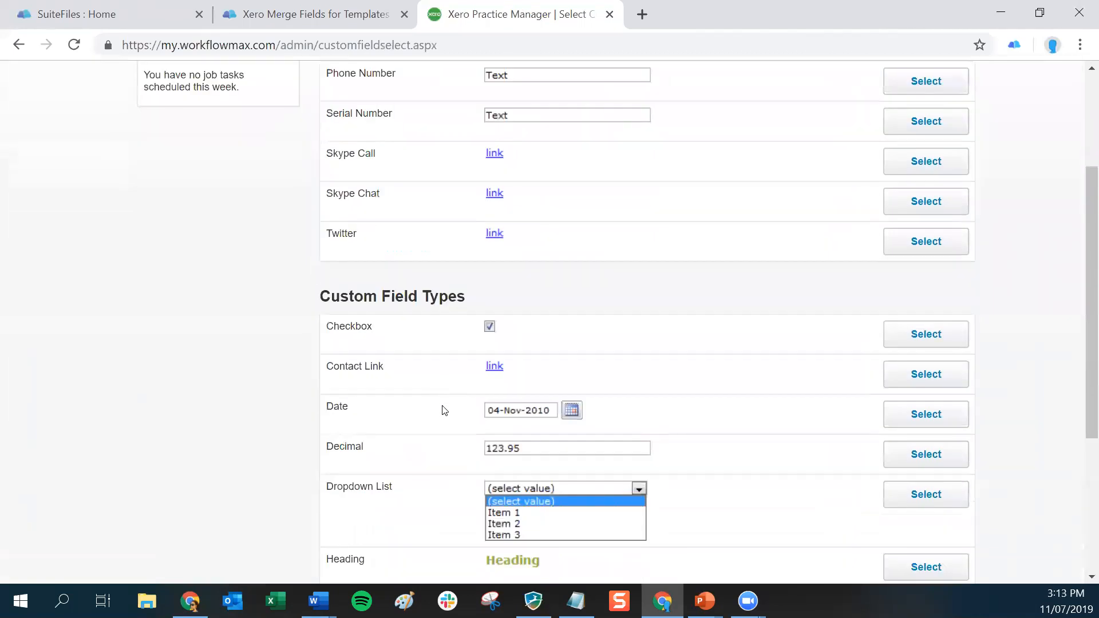
{"action": "scroll", "coordinate": [444, 410], "scroll_direction": "down", "scroll_amount": 3}
{"action": "scroll", "coordinate": [444, 410], "scroll_direction": "down", "scroll_amount": 2}
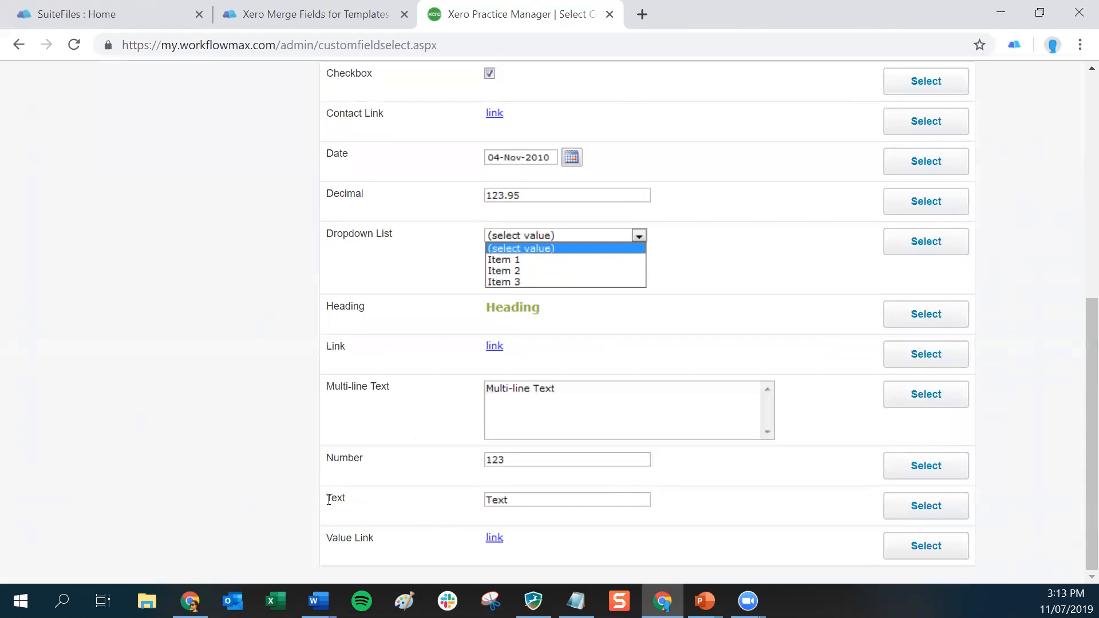
{"action": "scroll", "coordinate": [327, 499], "scroll_direction": "up", "scroll_amount": 2}
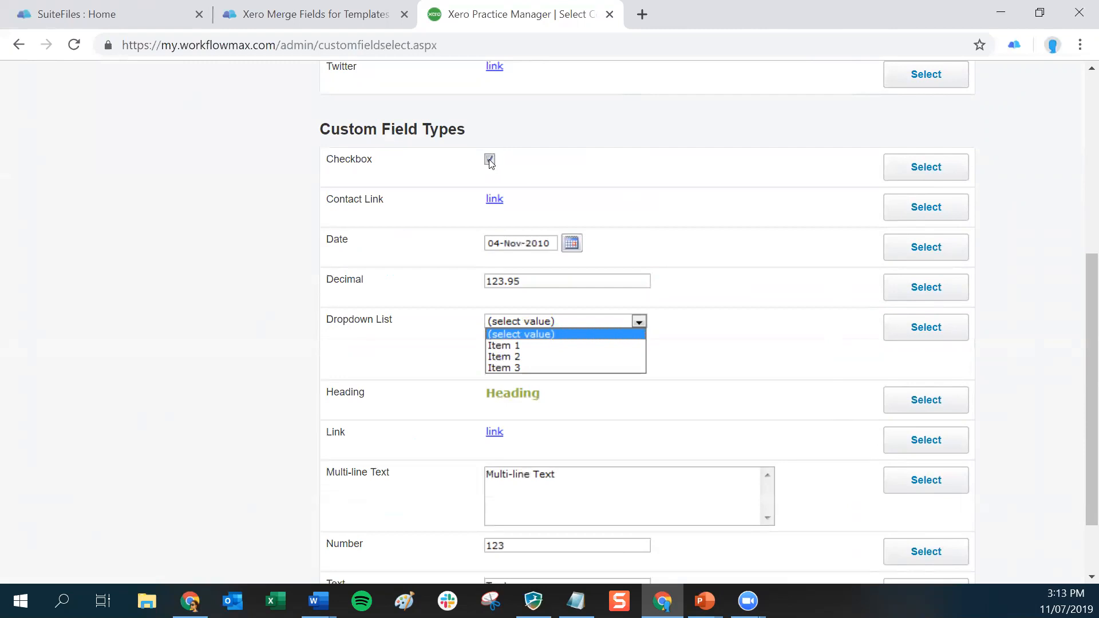
- Create a Checkbox custom field named iOS, enable it for Client usage and save it
{"action": "left_click", "coordinate": [925, 170]}
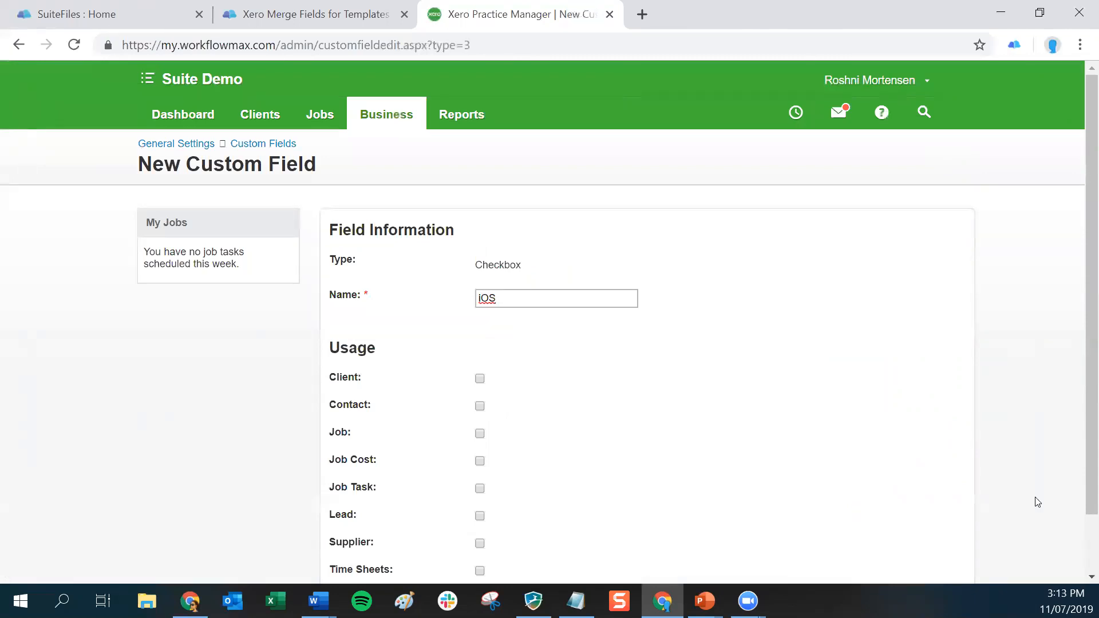
{"action": "left_click", "coordinate": [479, 379]}
{"action": "scroll", "coordinate": [656, 408], "scroll_direction": "down", "scroll_amount": 2}
{"action": "left_click", "coordinate": [838, 551]}
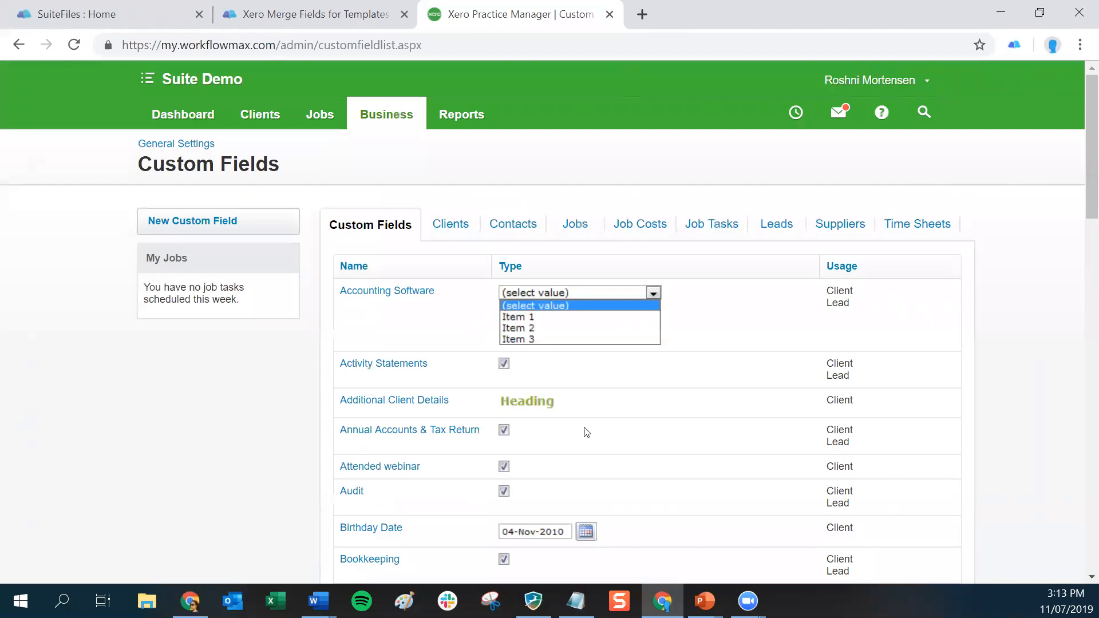
- Find the client 99 Corporation in the client list and check its details for the iOS custom field
{"action": "left_click", "coordinate": [263, 119]}
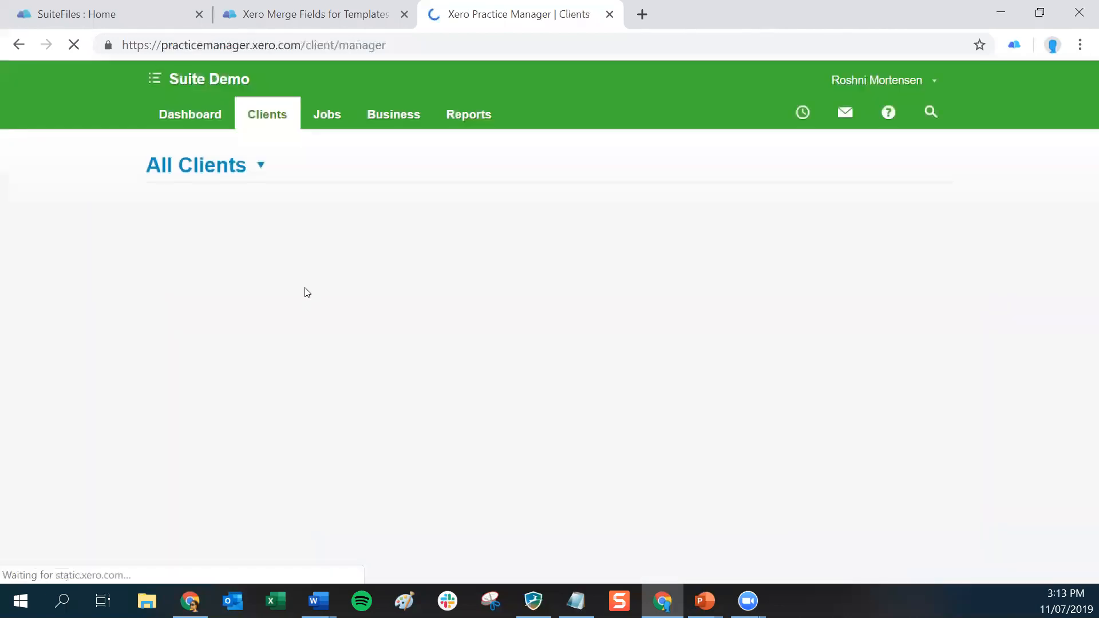
{"action": "left_click", "coordinate": [844, 296]}
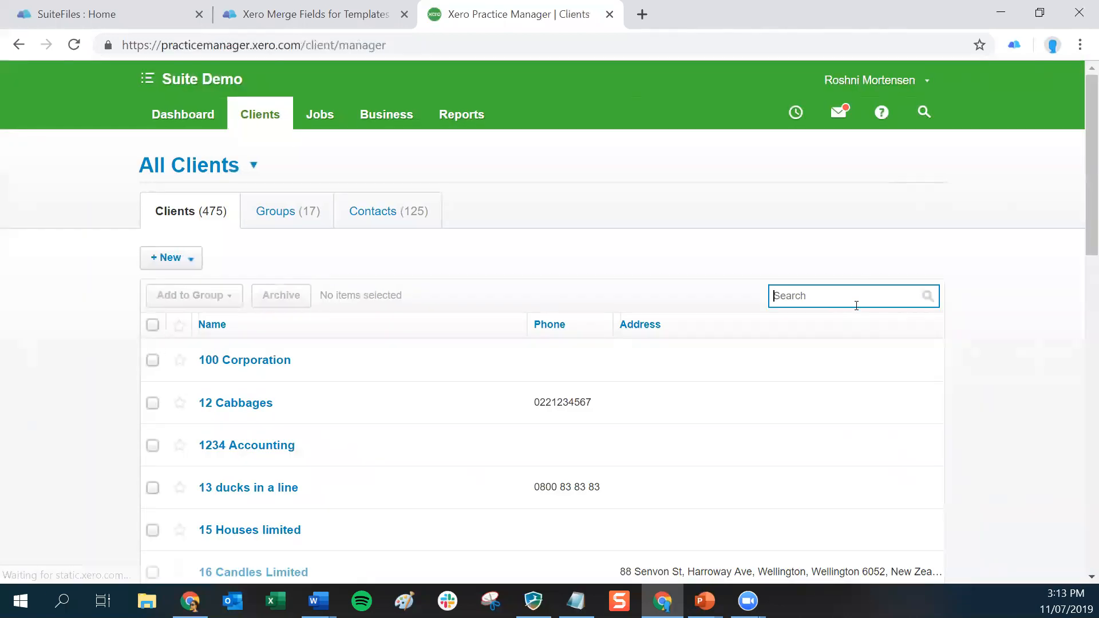
{"action": "type", "text": "99 corp"}
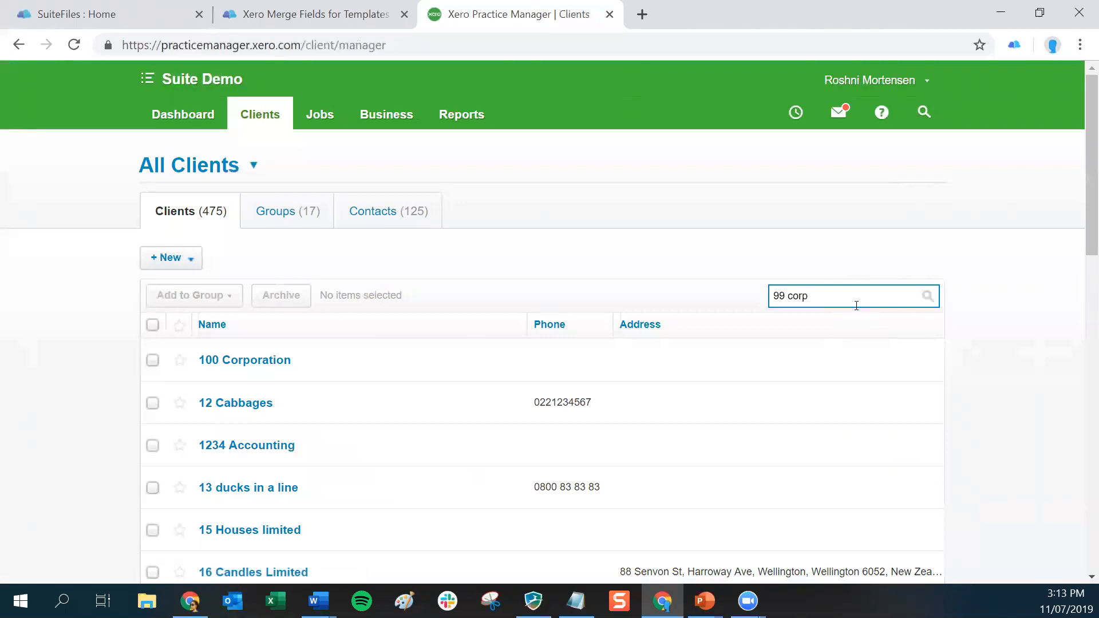
{"action": "left_click", "coordinate": [256, 359]}
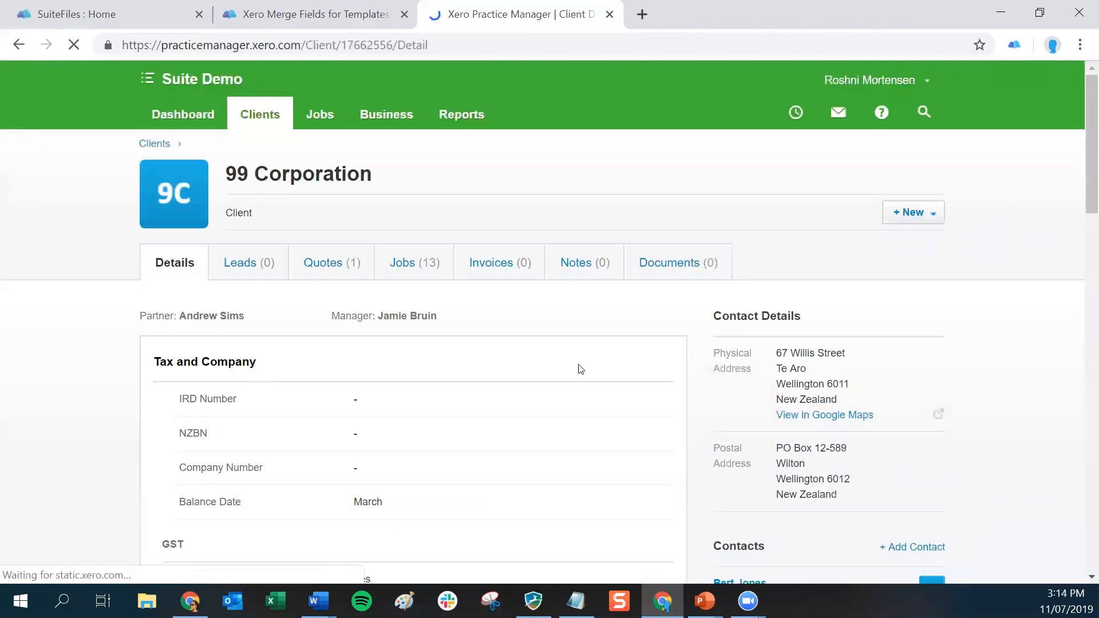
{"action": "scroll", "coordinate": [578, 365], "scroll_direction": "down", "scroll_amount": 15}
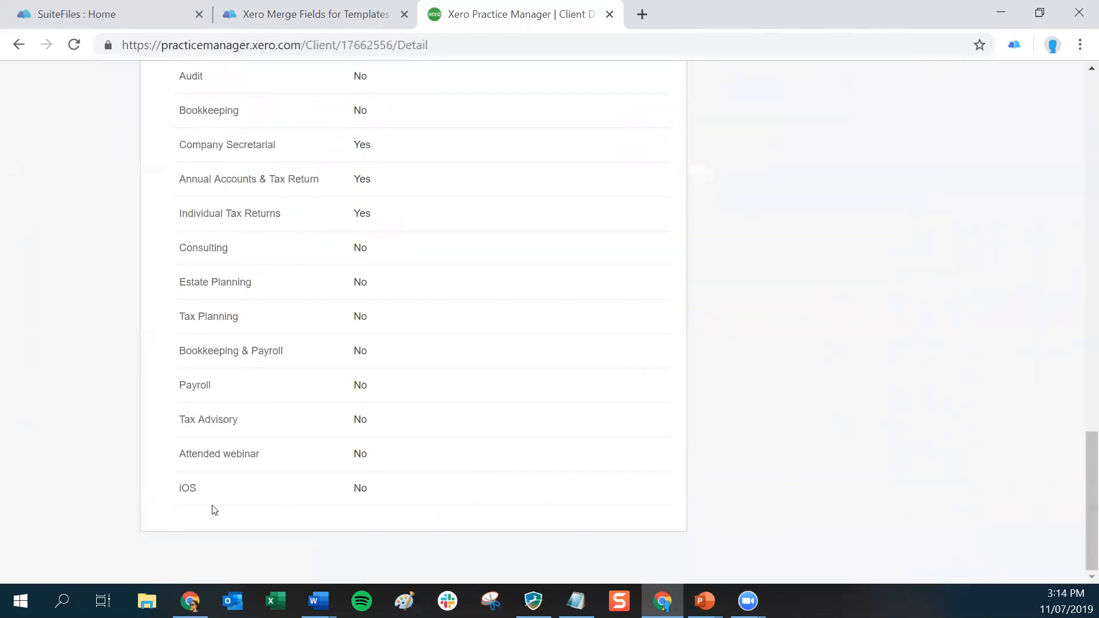
{"action": "scroll", "coordinate": [641, 489], "scroll_direction": "up", "scroll_amount": 15}
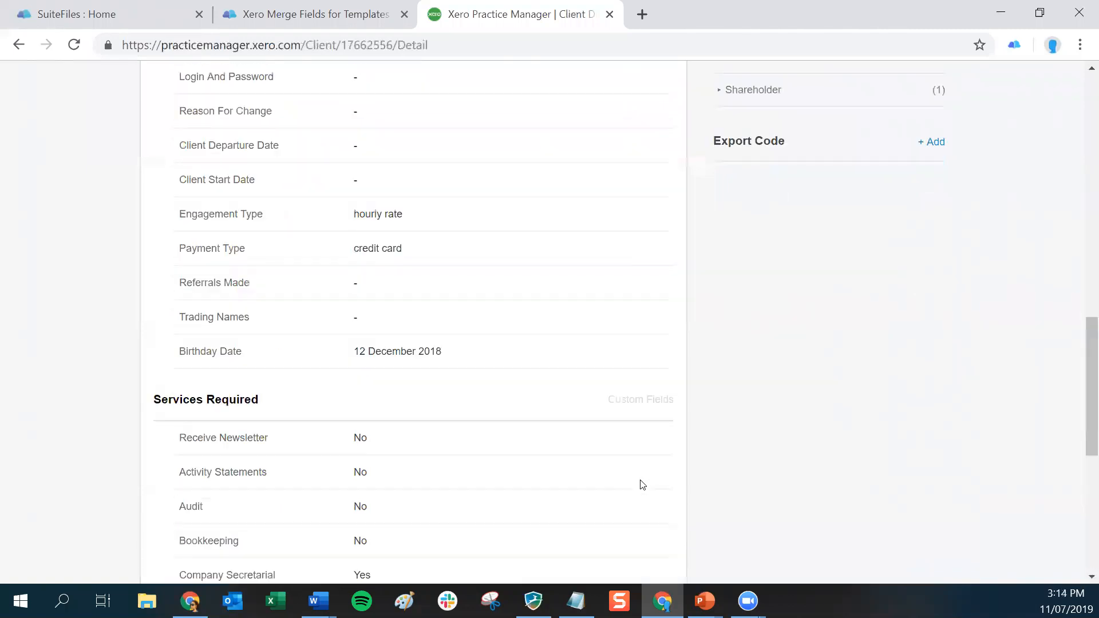
- Open 99 Corporation for editing, review its Services Required checkboxes including iOS, and return to the client details without saving
{"action": "left_click", "coordinate": [916, 221]}
{"action": "left_click", "coordinate": [877, 245]}
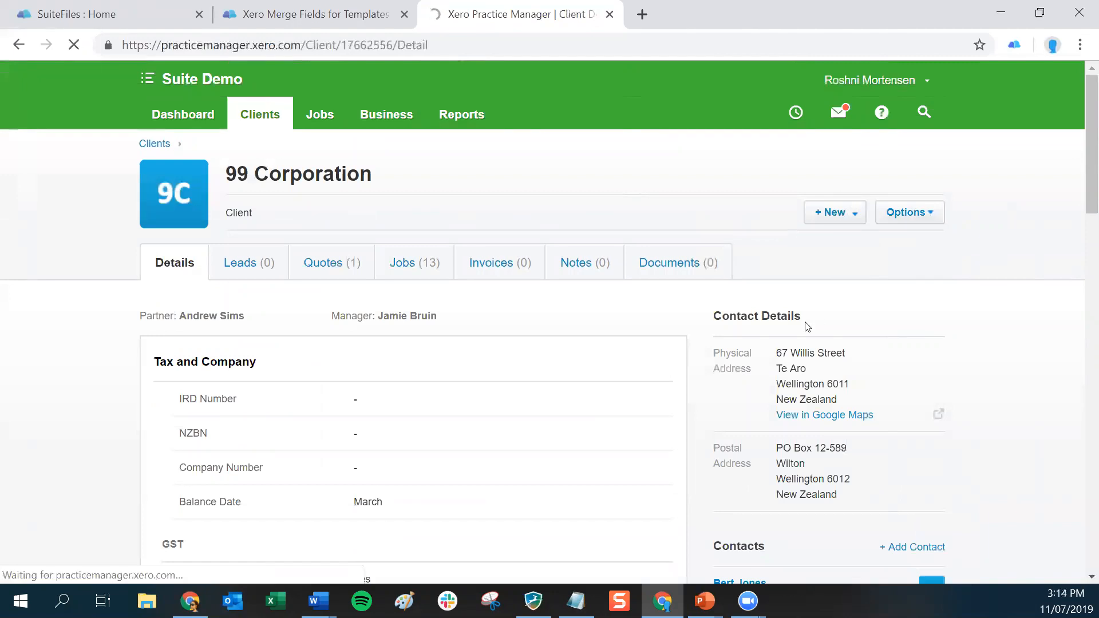
{"action": "scroll", "coordinate": [349, 429], "scroll_direction": "down", "scroll_amount": 3}
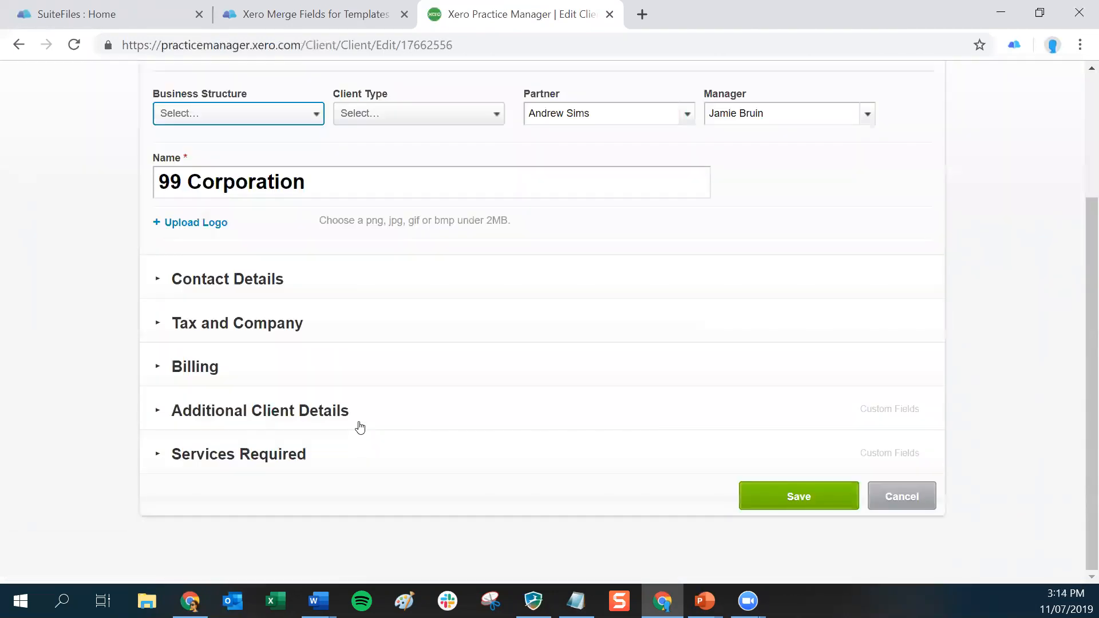
{"action": "left_click", "coordinate": [181, 460]}
{"action": "scroll", "coordinate": [329, 458], "scroll_direction": "down", "scroll_amount": 7}
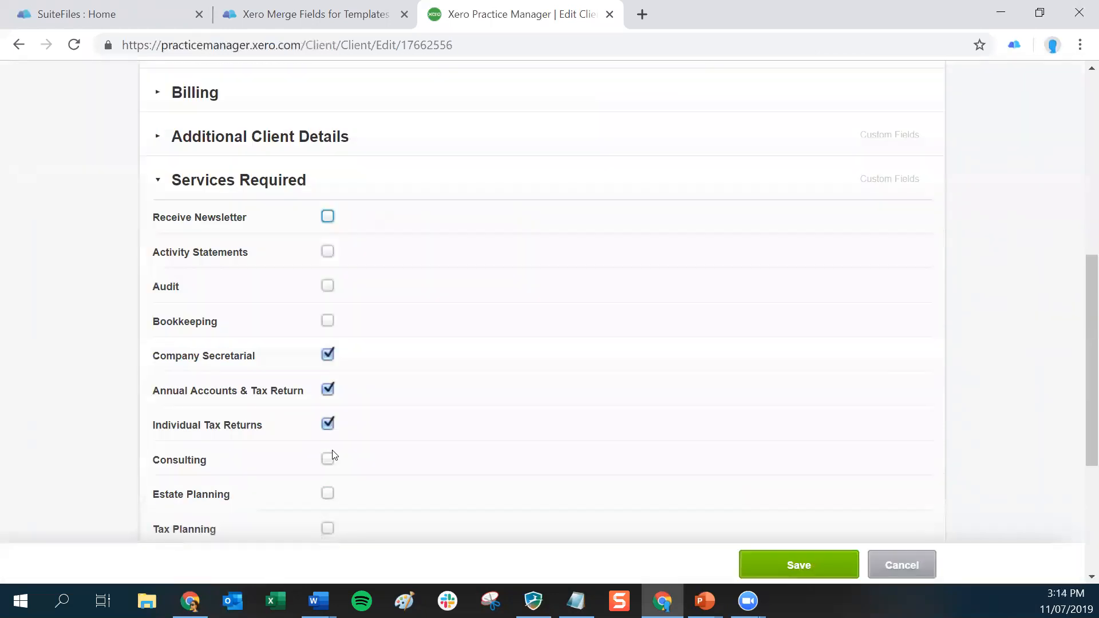
{"action": "scroll", "coordinate": [263, 445], "scroll_direction": "up", "scroll_amount": 7}
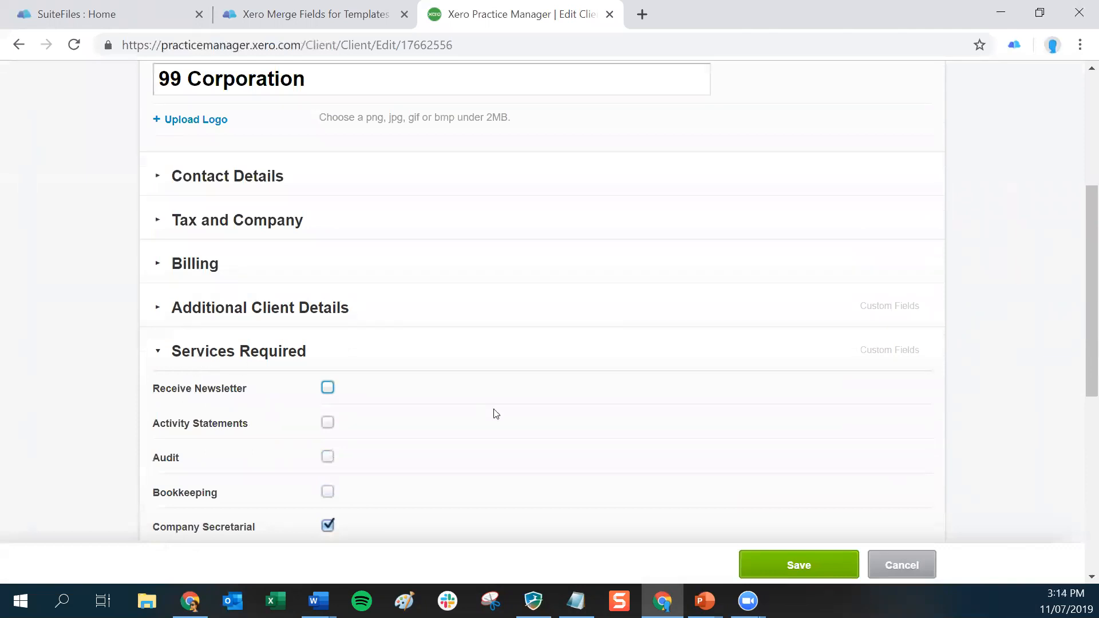
{"action": "scroll", "coordinate": [496, 413], "scroll_direction": "down", "scroll_amount": 7}
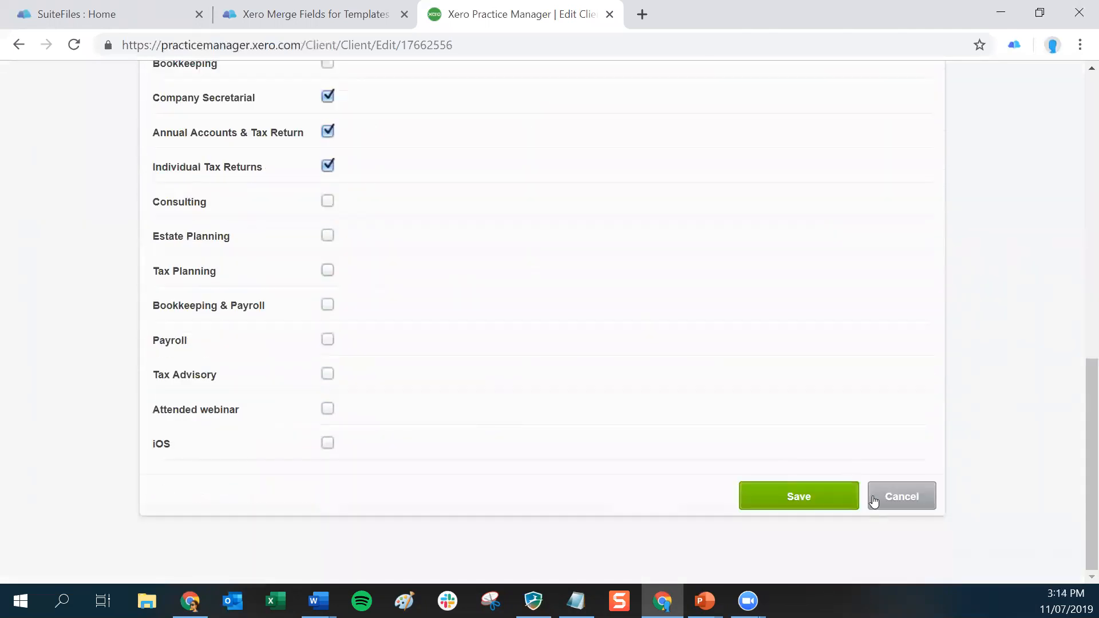
{"action": "left_click", "coordinate": [907, 508]}
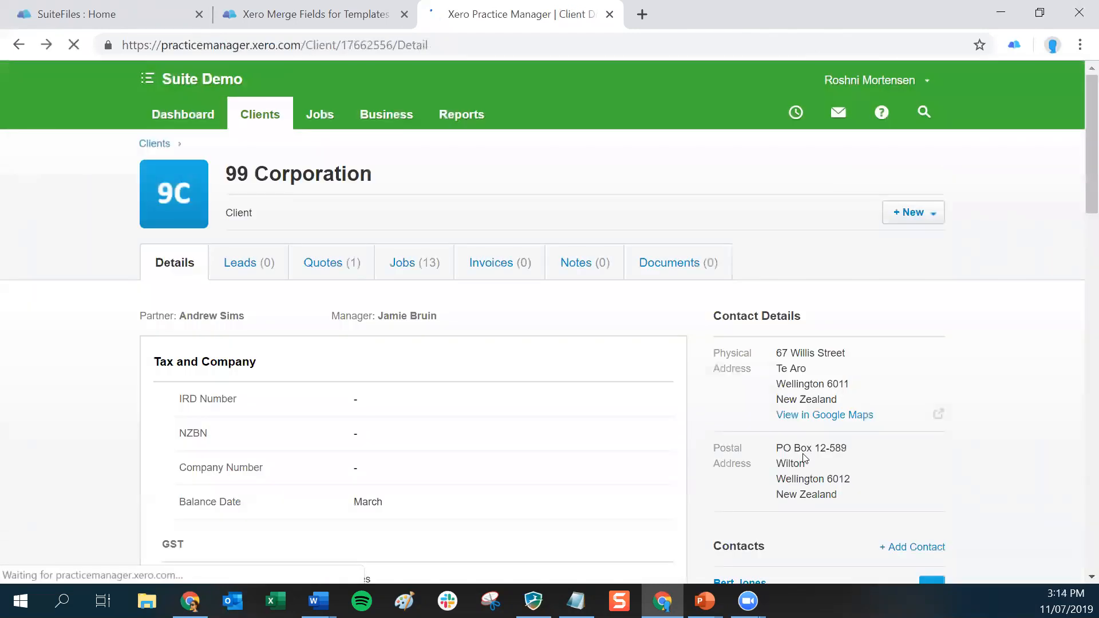
{"action": "scroll", "coordinate": [591, 438], "scroll_direction": "down", "scroll_amount": 14}
{"action": "scroll", "coordinate": [594, 438], "scroll_direction": "down", "scroll_amount": 10}
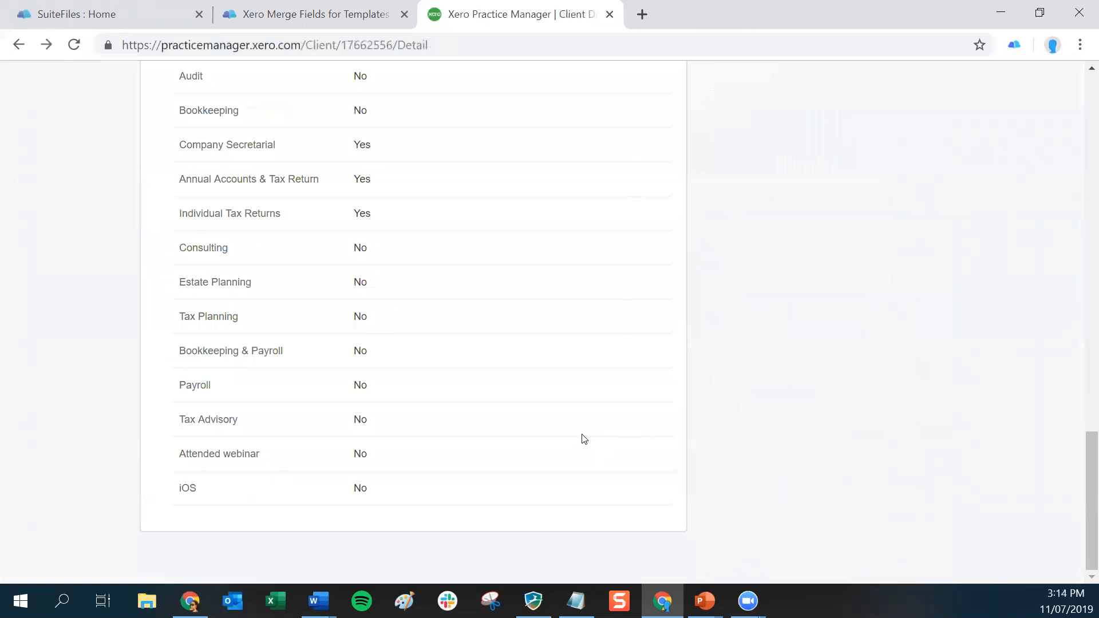
- Review the help article's custom merge field examples, highlighting the field name in [CUSTOM:ACCOUNTMANAGER]
{"action": "left_click", "coordinate": [297, 19]}
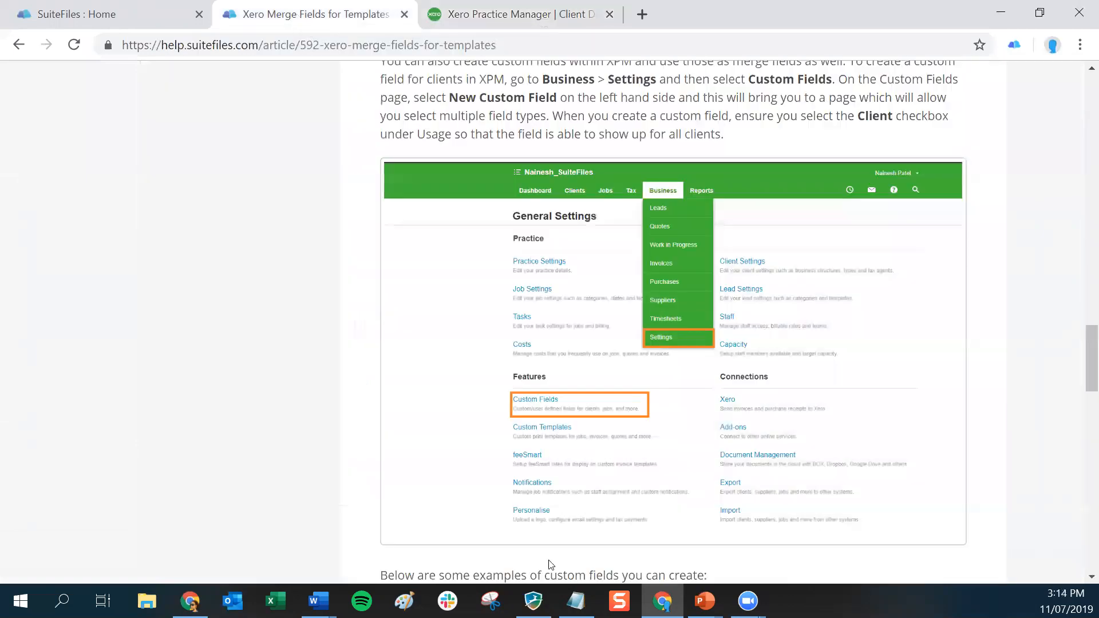
{"action": "scroll", "coordinate": [731, 331], "scroll_direction": "down", "scroll_amount": 9}
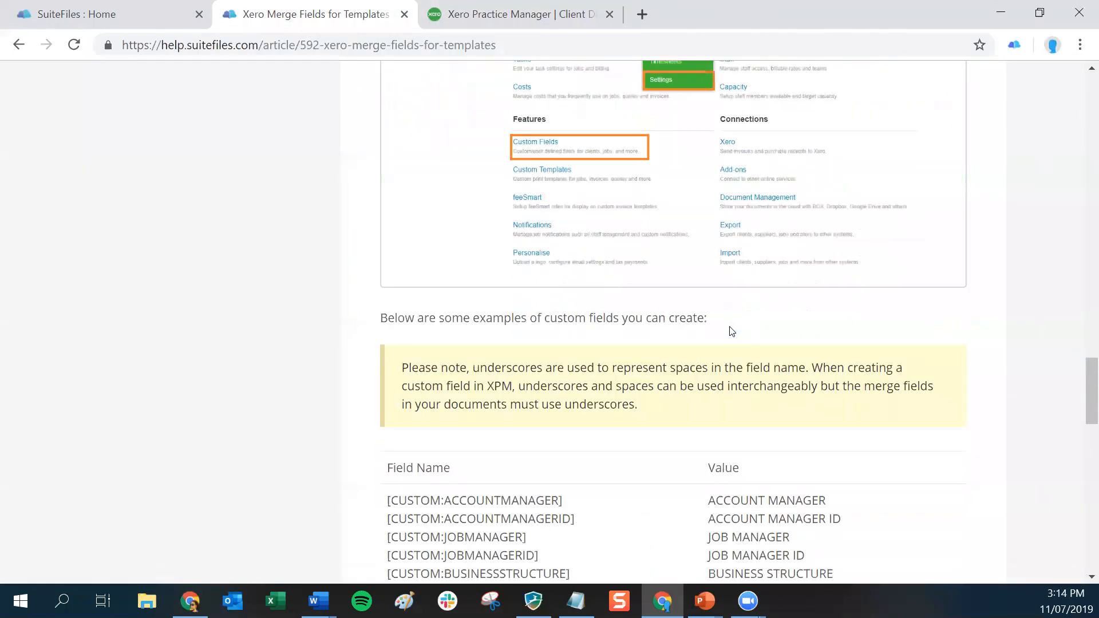
{"action": "scroll", "coordinate": [732, 327], "scroll_direction": "down", "scroll_amount": 2}
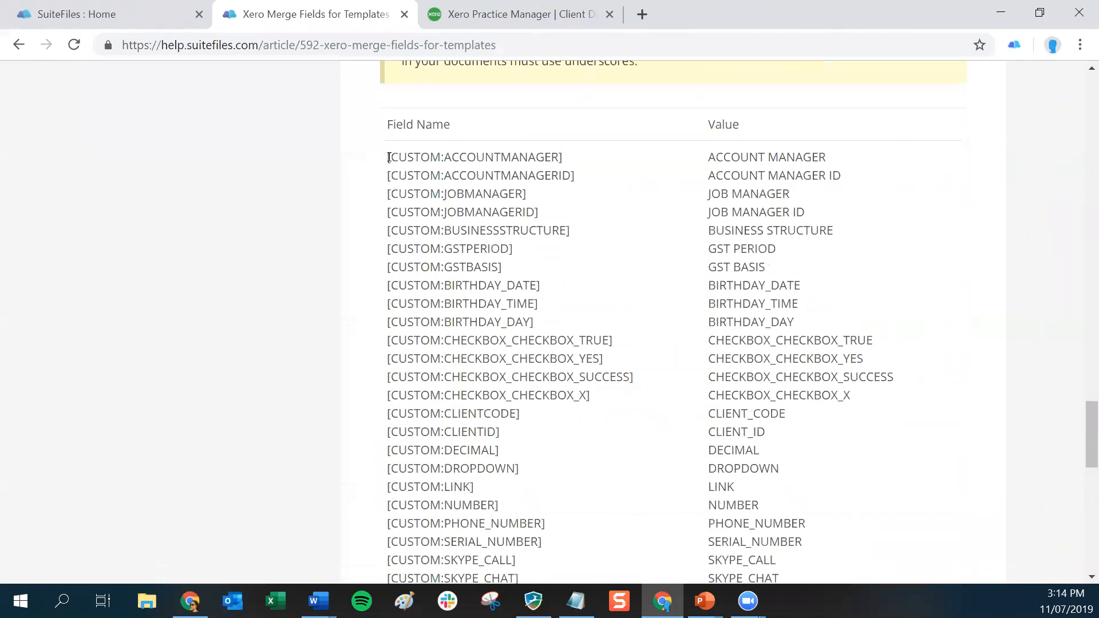
{"action": "left_click_drag", "start_coordinate": [393, 160], "coordinate": [558, 158]}
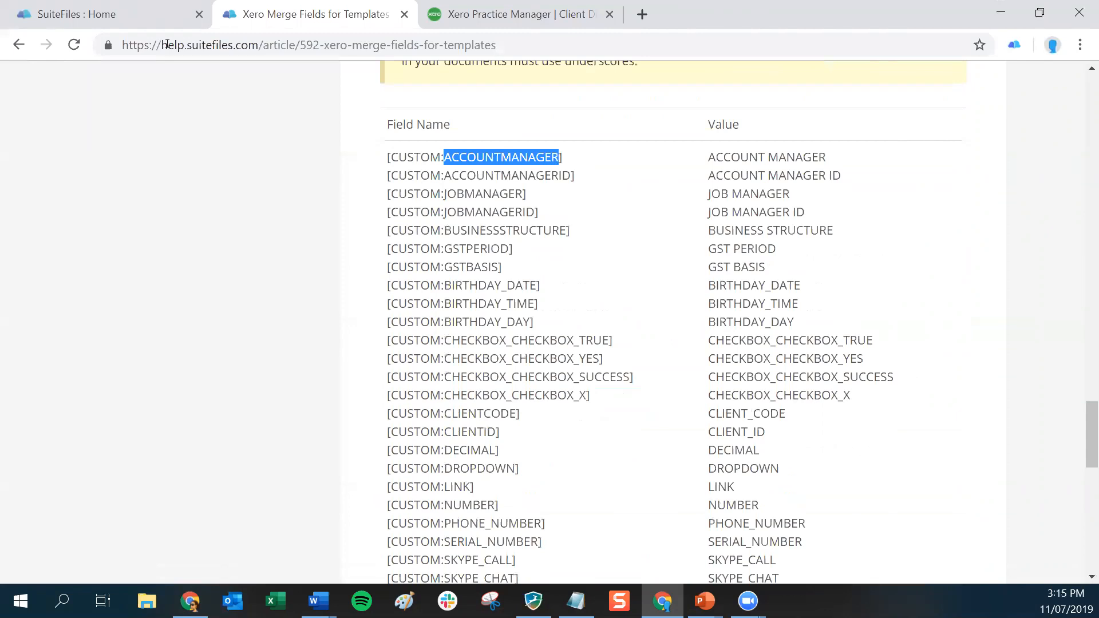
- Return to the Abacus Accounting Year End Letter 2019 template and review its conditional GST Requirements and More Info sections in Word
{"action": "left_click", "coordinate": [113, 21]}
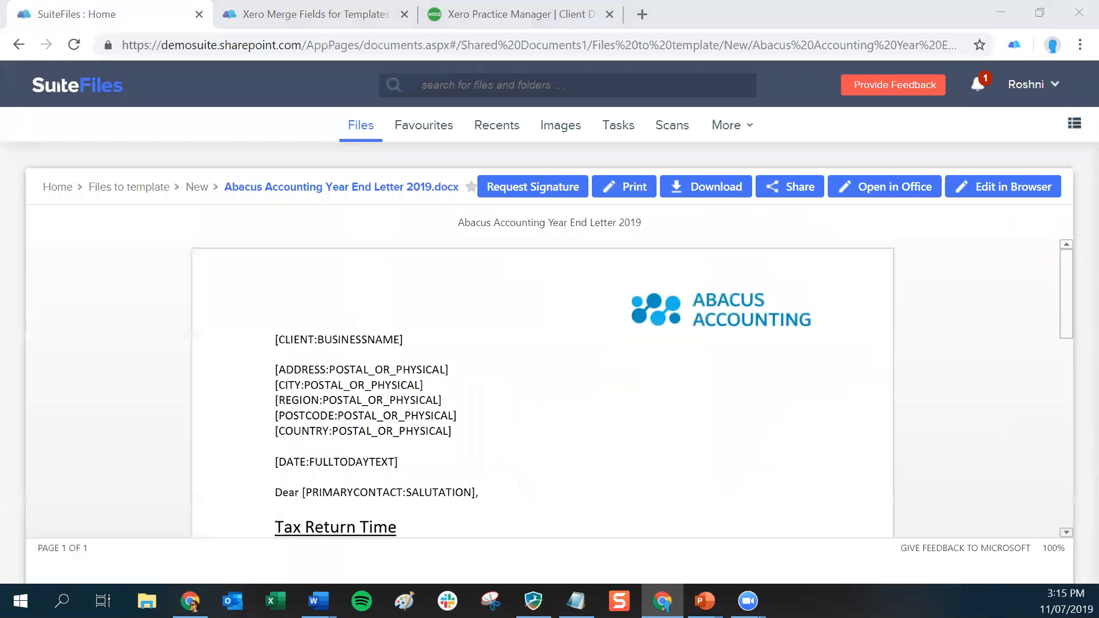
{"action": "scroll", "coordinate": [664, 374], "scroll_direction": "down", "scroll_amount": 2}
{"action": "scroll", "coordinate": [662, 371], "scroll_direction": "down", "scroll_amount": 5}
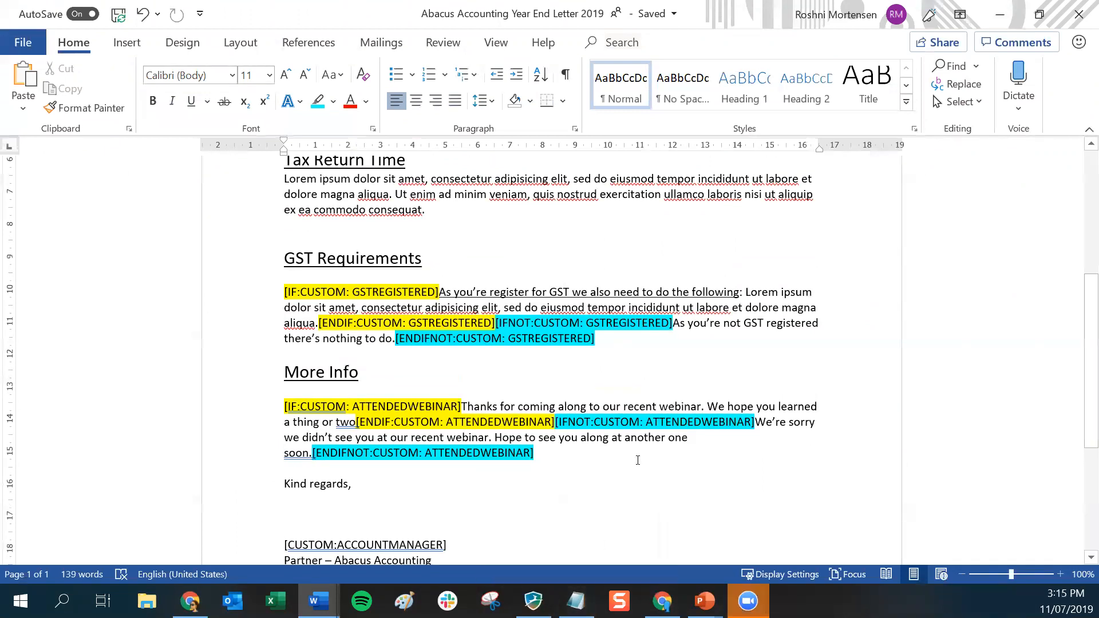
{"action": "left_click", "coordinate": [580, 462]}
- Add the opening tag [IF:CUSTOM:IOS] in a new paragraph below the webinar text, reusing the start of the GST tag
{"action": "left_click_drag", "start_coordinate": [283, 292], "coordinate": [352, 293]}
{"action": "key", "text": "ctrl+c"}
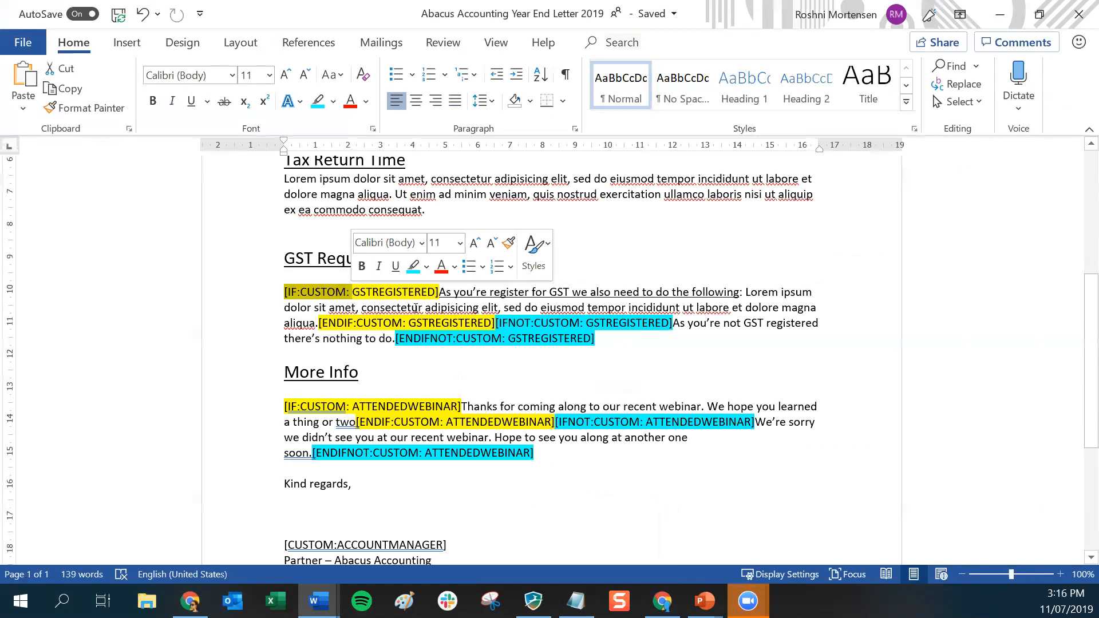
{"action": "left_click", "coordinate": [541, 456]}
{"action": "key", "text": "Return"}
{"action": "key", "text": "Return"}
{"action": "key", "text": "ctrl+v"}
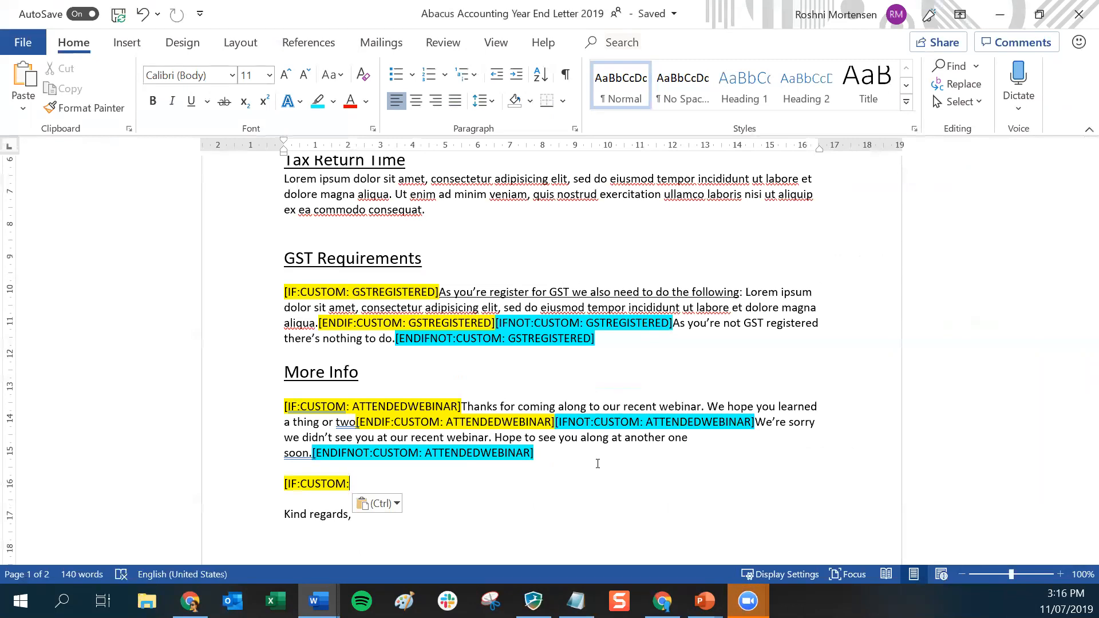
{"action": "type", "text": "IOS"}
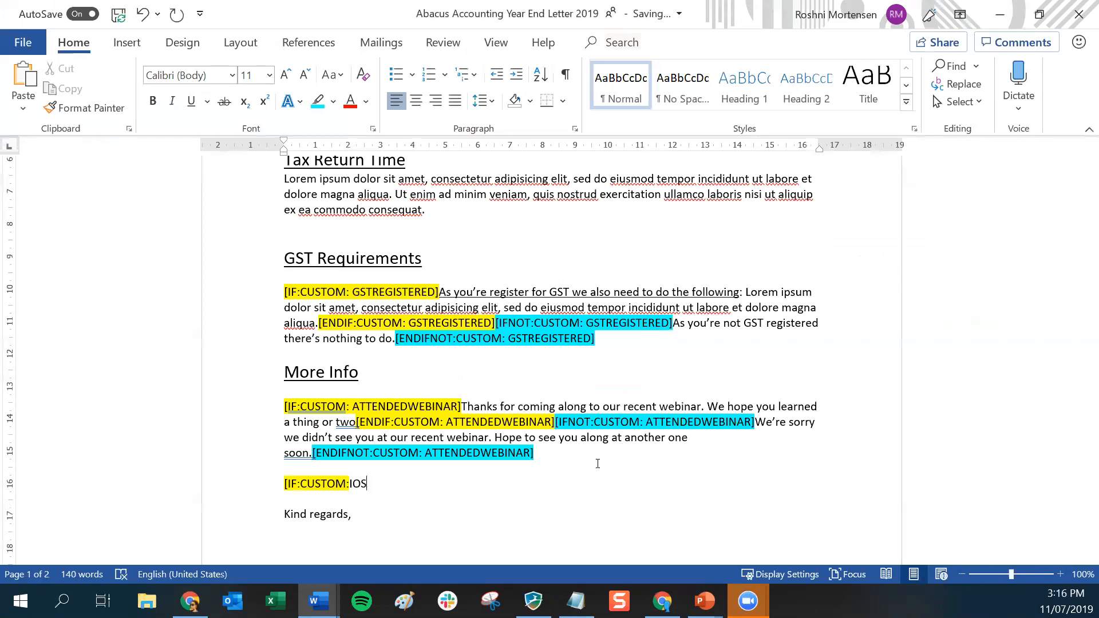
{"action": "type", "text": "]"}
- Add the sentence "Stay tuned for more news about our iOS app coming soon." after the [IF:CUSTOM:IOS] tag
{"action": "key", "text": "alt+Tab"}
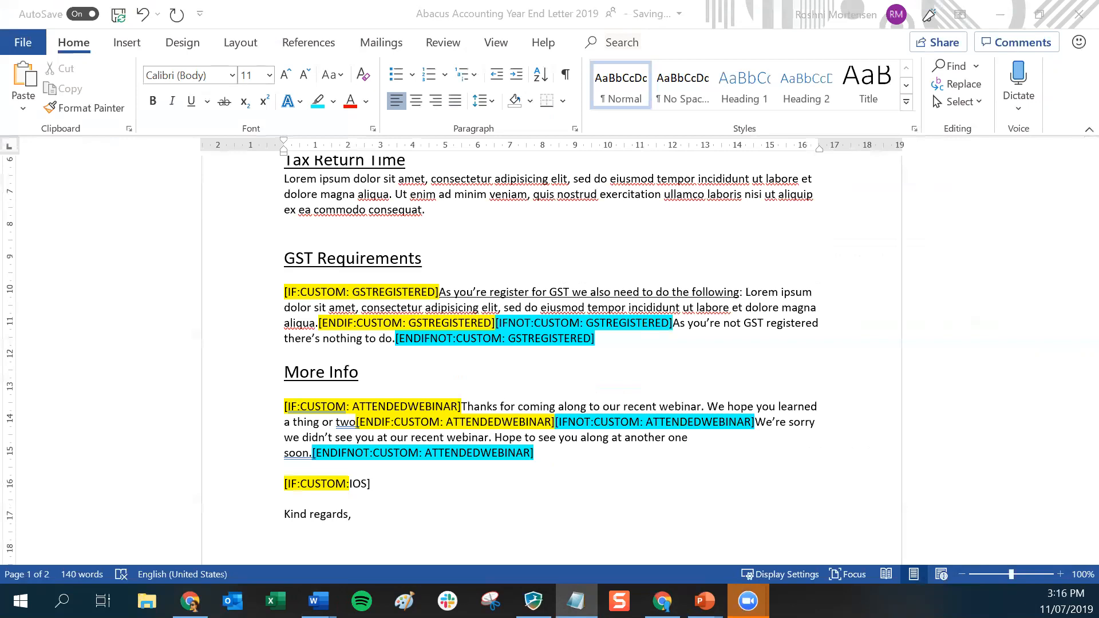
{"action": "left_click", "coordinate": [414, 488]}
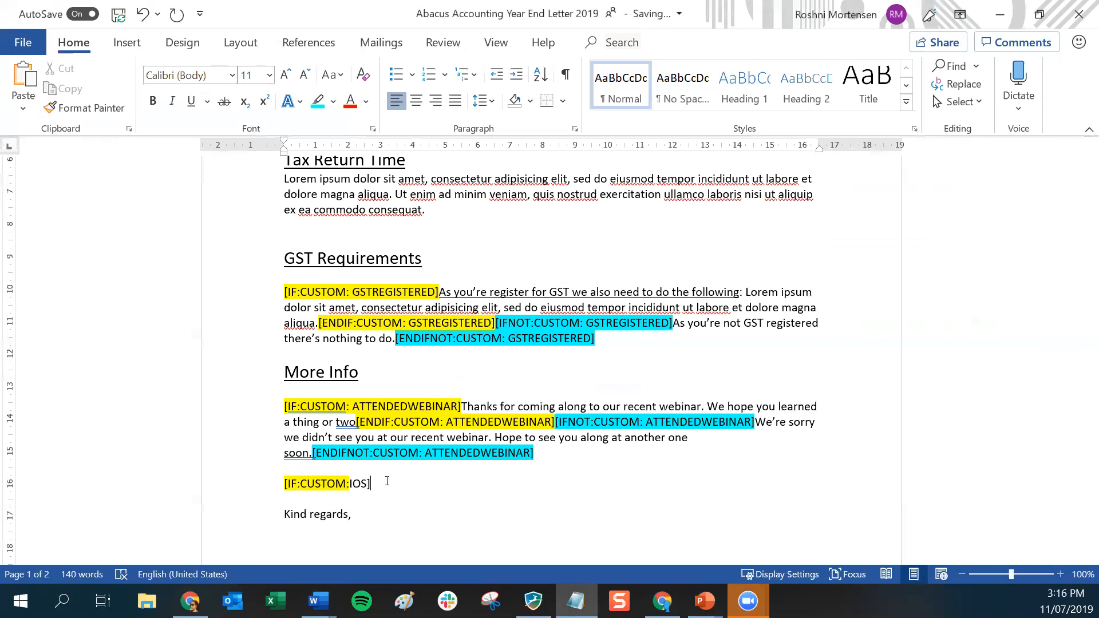
{"action": "type", "text": "Stay tuned for more news about our iOS app coming soon."}
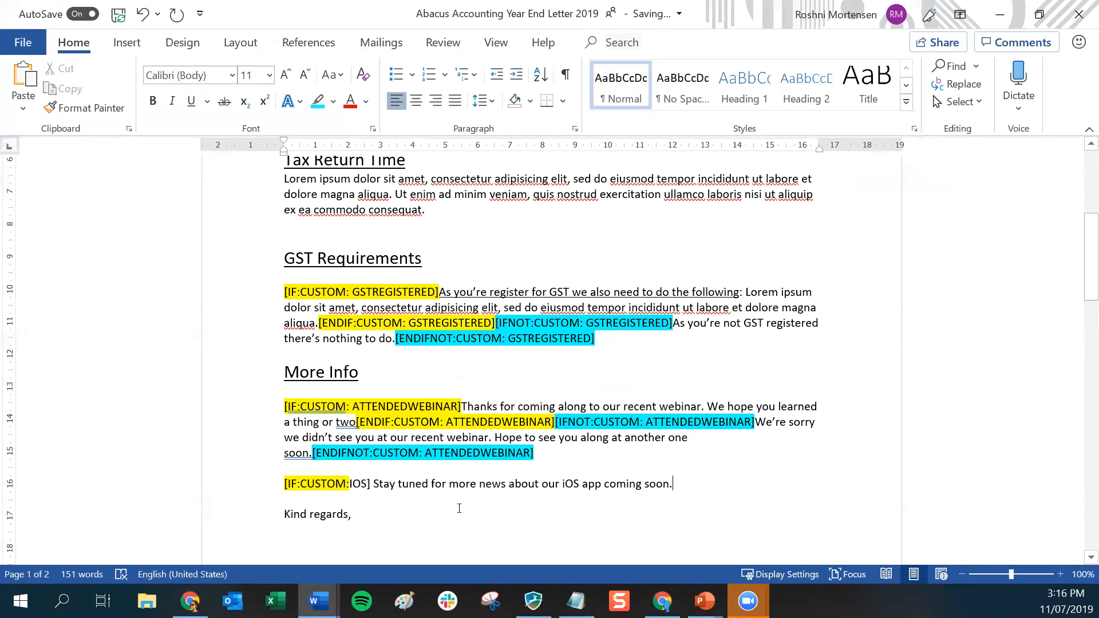
- Close the iOS condition with a copy of the webinar ENDIF tag changed to [ENDIF:CUSTOM: IOS]
{"action": "left_click_drag", "start_coordinate": [357, 421], "coordinate": [555, 421]}
{"action": "key", "text": "ctrl+c"}
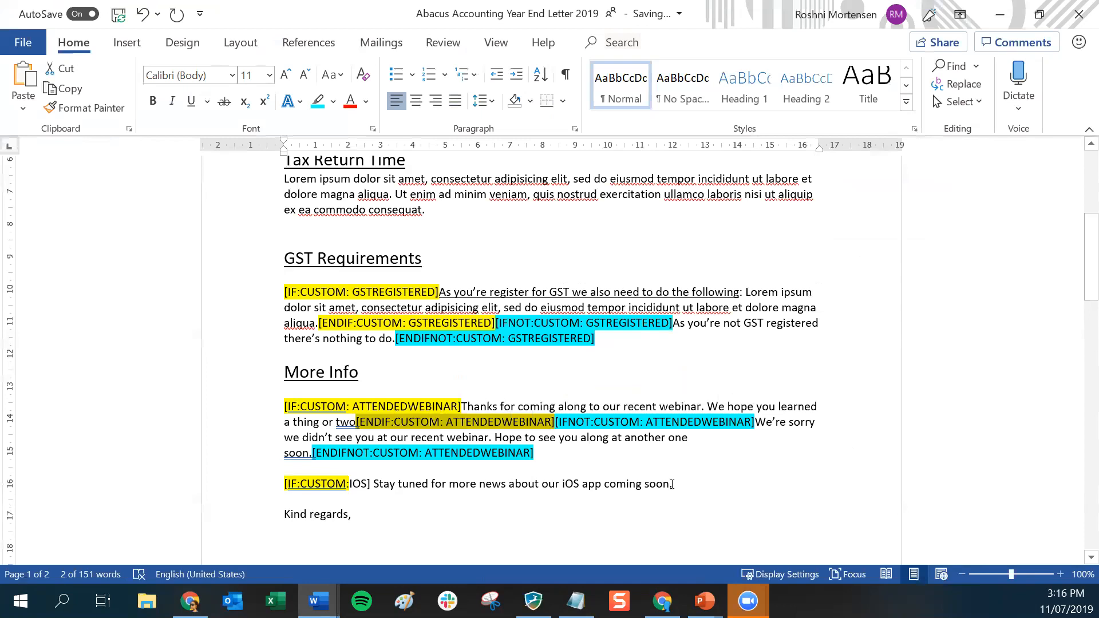
{"action": "left_click", "coordinate": [696, 486]}
{"action": "key", "text": "ctrl+v"}
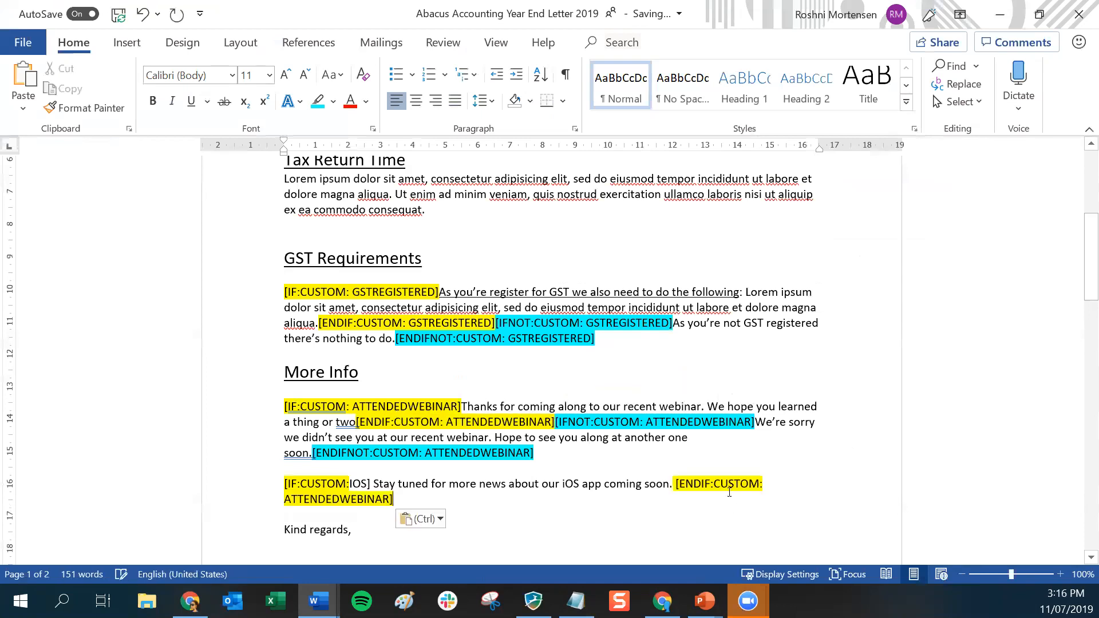
{"action": "left_click_drag", "start_coordinate": [349, 483], "coordinate": [362, 484]}
{"action": "left_click_drag", "start_coordinate": [285, 499], "coordinate": [385, 498]}
{"action": "type", "text": "IOS"}
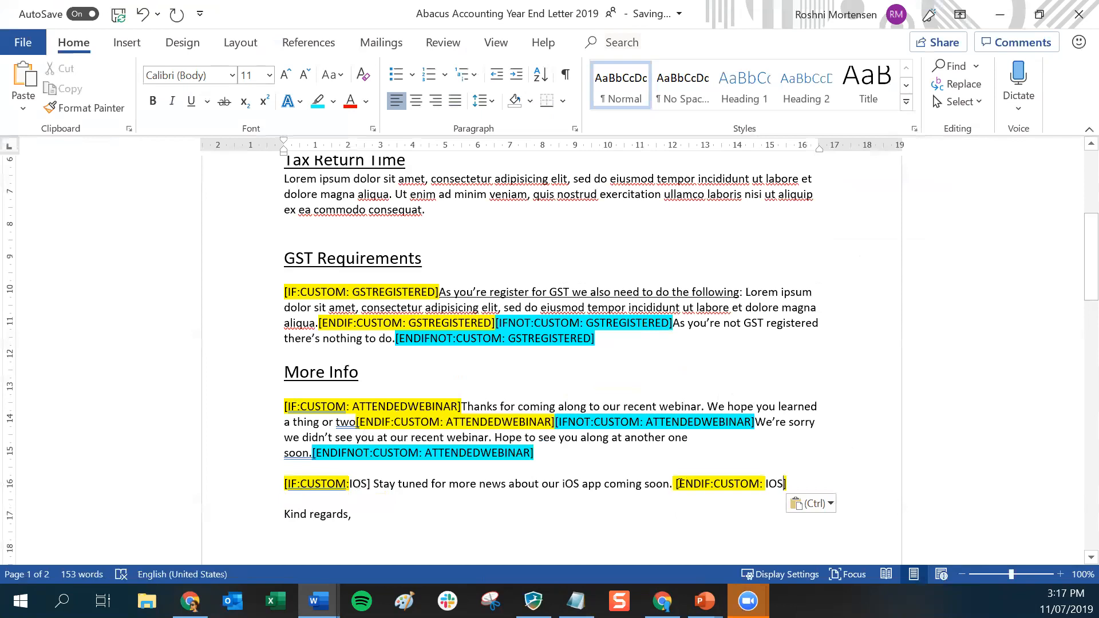
{"action": "left_click_drag", "start_coordinate": [670, 483], "coordinate": [794, 484]}
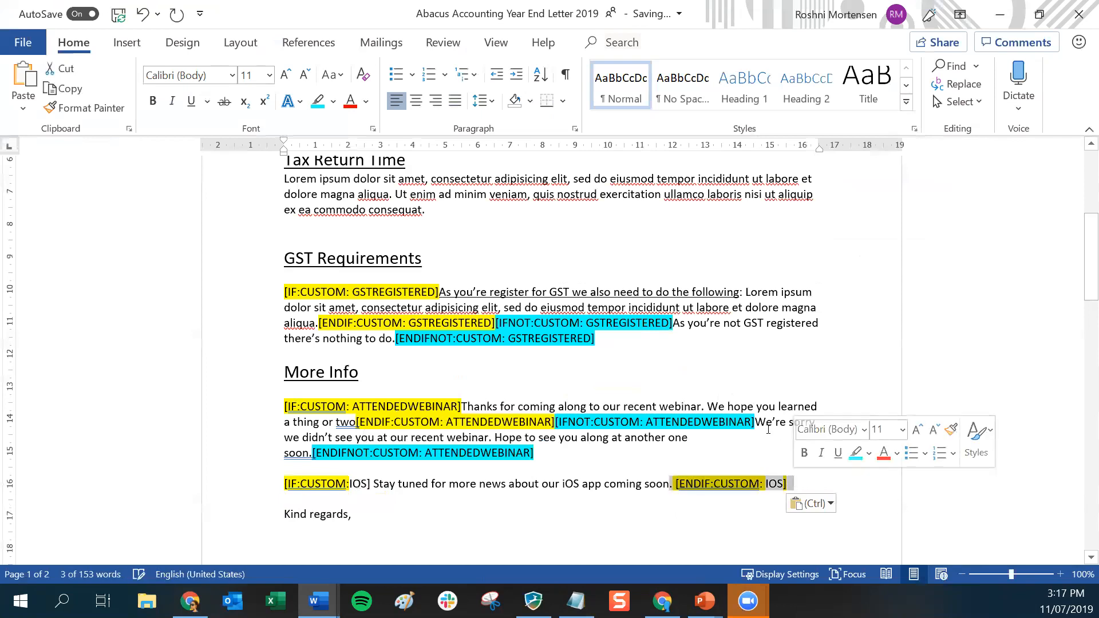
{"action": "left_click", "coordinate": [801, 485]}
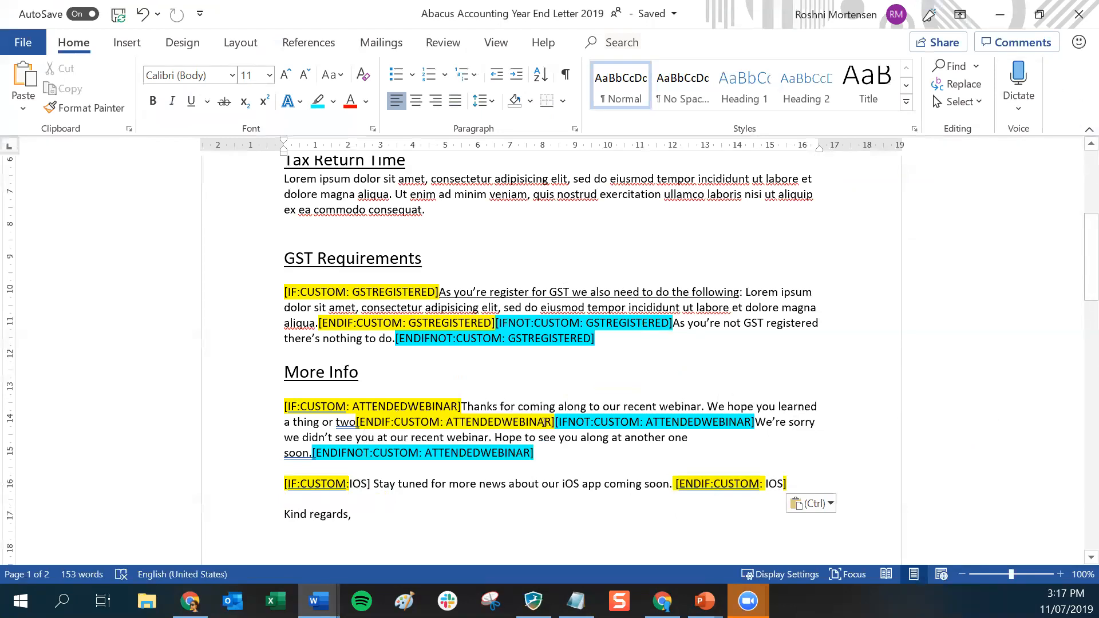
- Copy the whole IFNOT webinar block, from its opening tag through its ENDIFNOT tag, to directly after the iOS condition
{"action": "left_click_drag", "start_coordinate": [556, 422], "coordinate": [606, 426]}
{"action": "left_click", "coordinate": [561, 423]}
{"action": "key", "text": "shift+Left"}
{"action": "key", "text": "shift+Down"}
{"action": "key", "text": "shift+Down"}
{"action": "key", "text": "ctrl+c"}
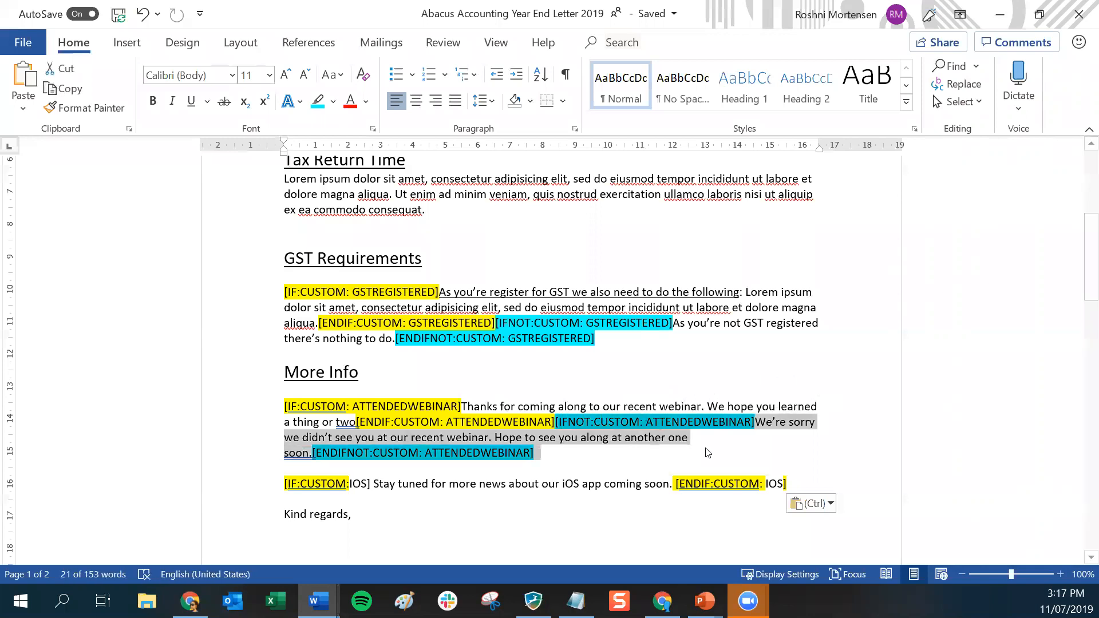
{"action": "left_click", "coordinate": [826, 483]}
{"action": "key", "text": "ctrl+v"}
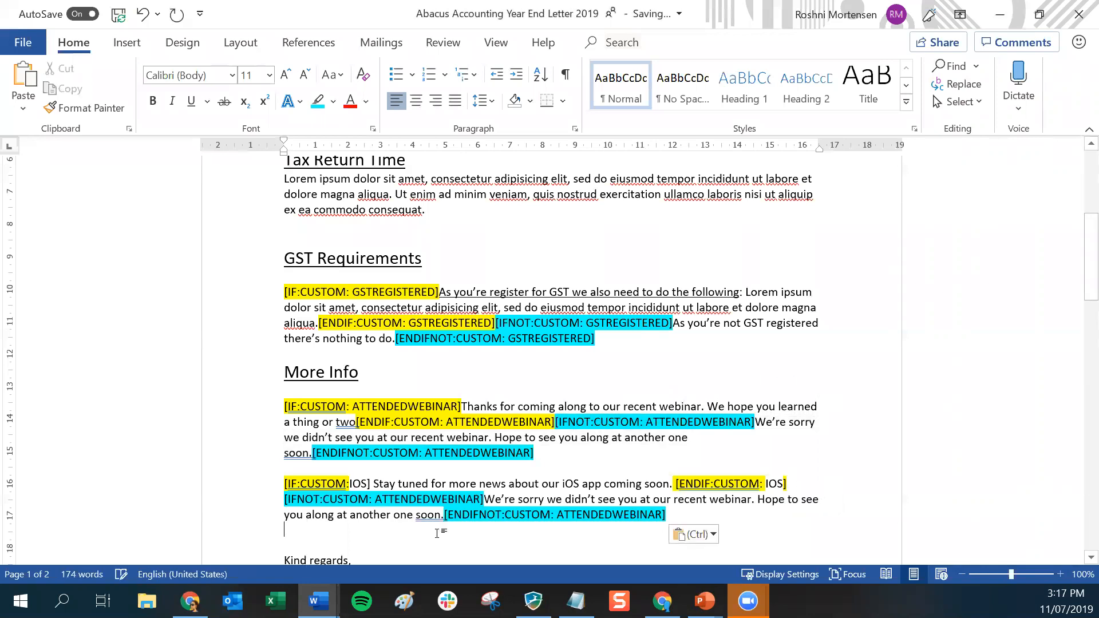
- Change the copied opening tag to [IFNOT:CUSTOM: IOS] and its text to "Did you know? You can download the SuiteFiles Android app from the Google Play store."
{"action": "left_click_drag", "start_coordinate": [378, 499], "coordinate": [477, 499]}
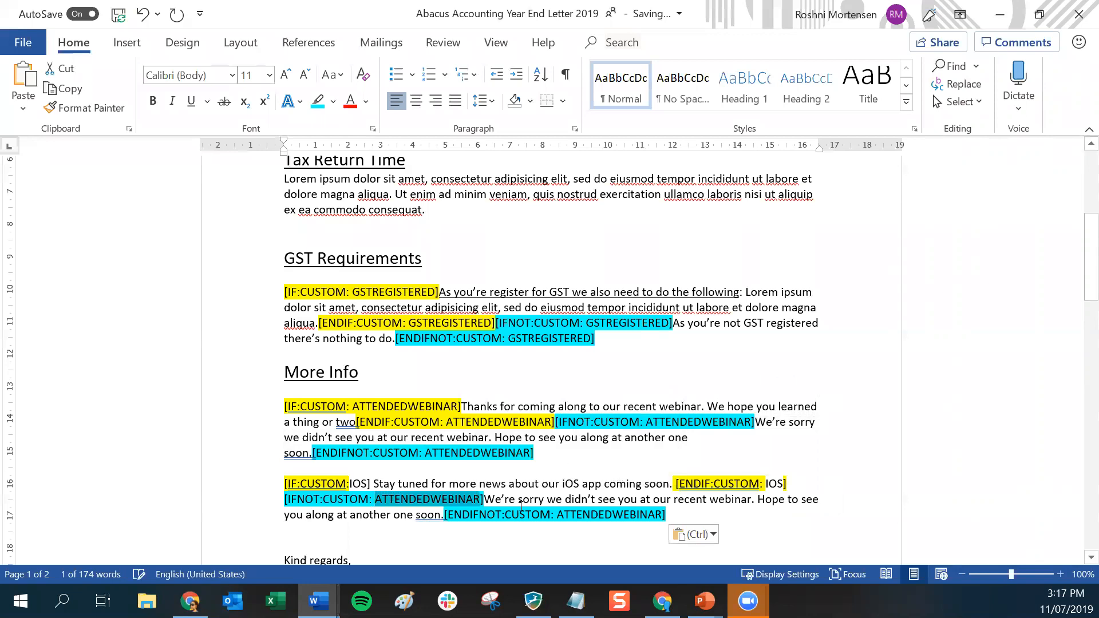
{"action": "type", "text": "IOS"}
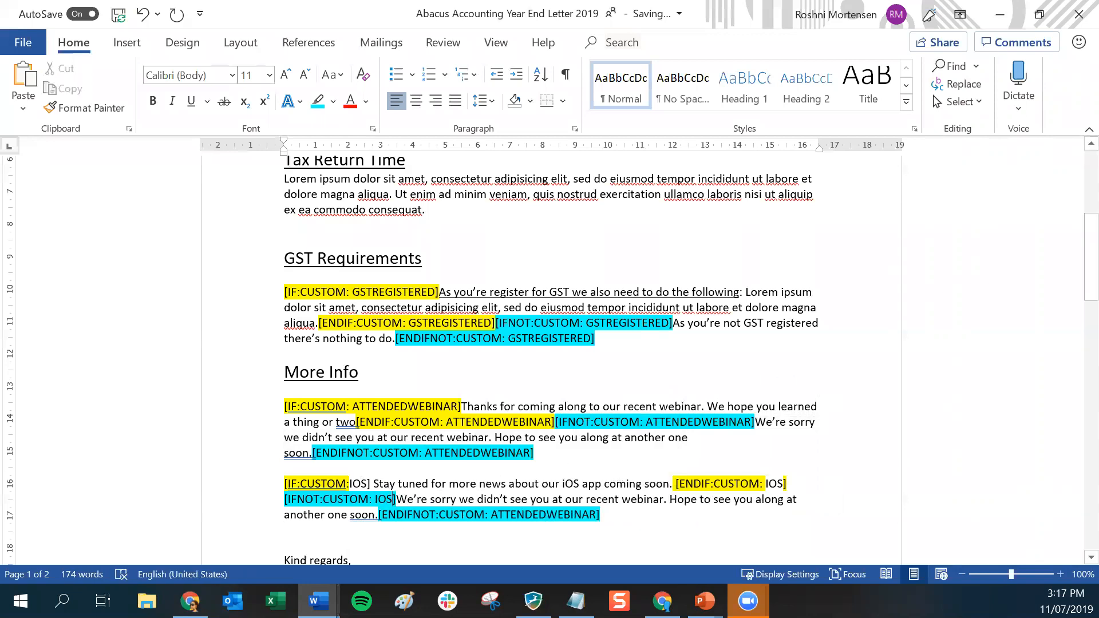
{"action": "left_click", "coordinate": [576, 600]}
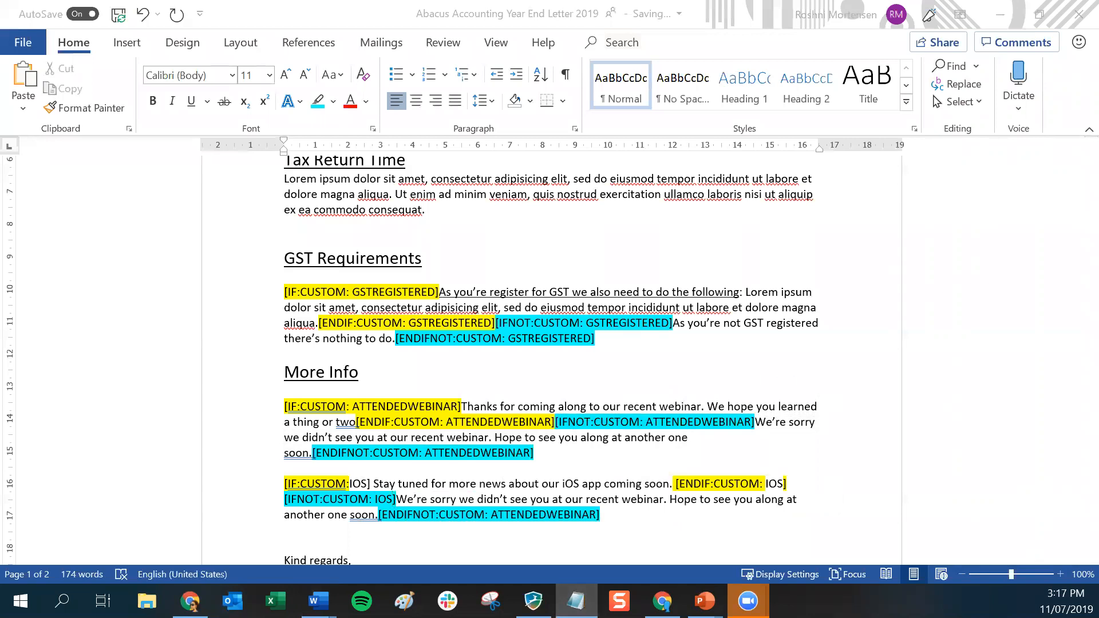
{"action": "left_click_drag", "start_coordinate": [396, 500], "coordinate": [377, 513]}
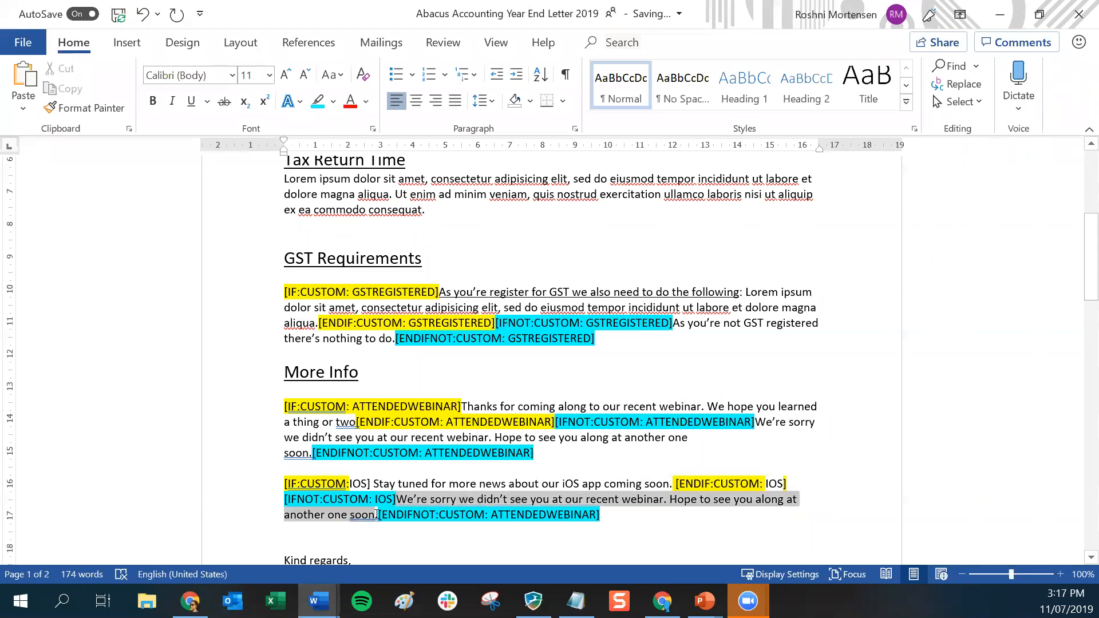
{"action": "type", "text": "Did you know? You can download the SuiteFiles Android app from the Google Play store."}
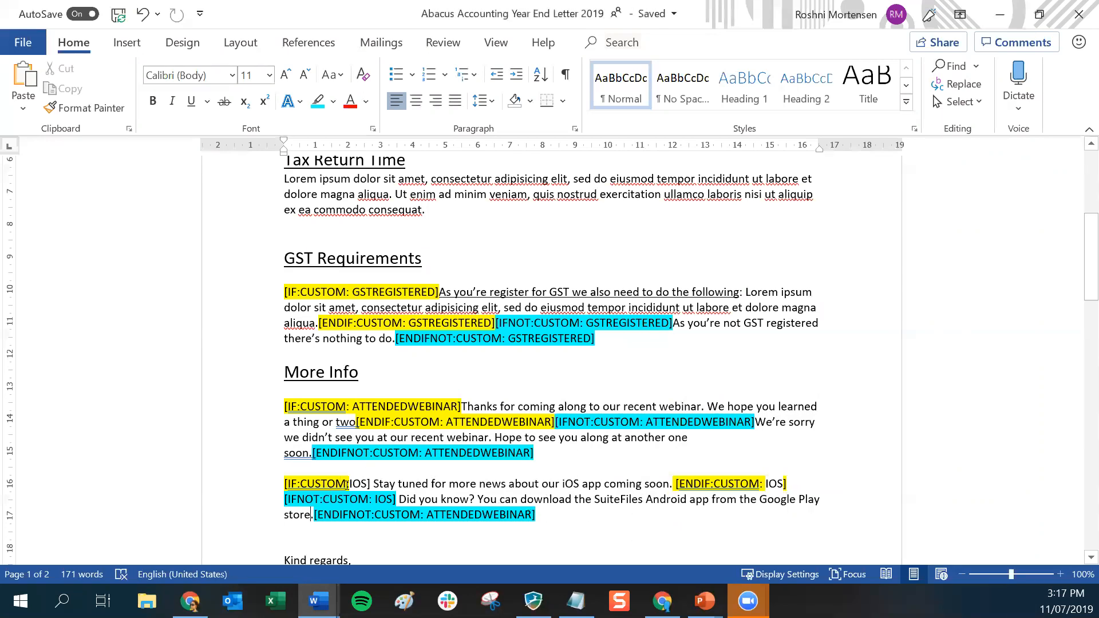
- Change the closing tag after the Android app sentence to [ENDIFNOT:CUSTOM:IOS]
{"action": "left_click_drag", "start_coordinate": [426, 514], "coordinate": [532, 514]}
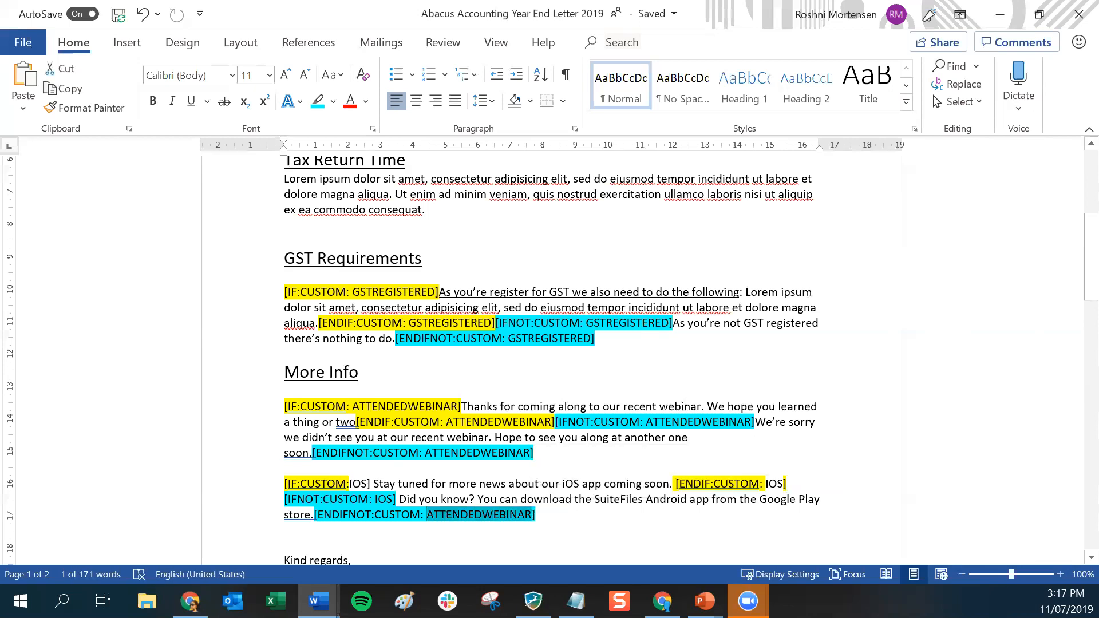
{"action": "key", "text": "BackSpace"}
{"action": "key", "text": "BackSpace"}
{"action": "key", "text": "BackSpace"}
{"action": "type", "text": "IOS"}
{"action": "key", "text": "Left"}
{"action": "key", "text": "Left"}
{"action": "key", "text": "Left"}
{"action": "type", "text": ":"}
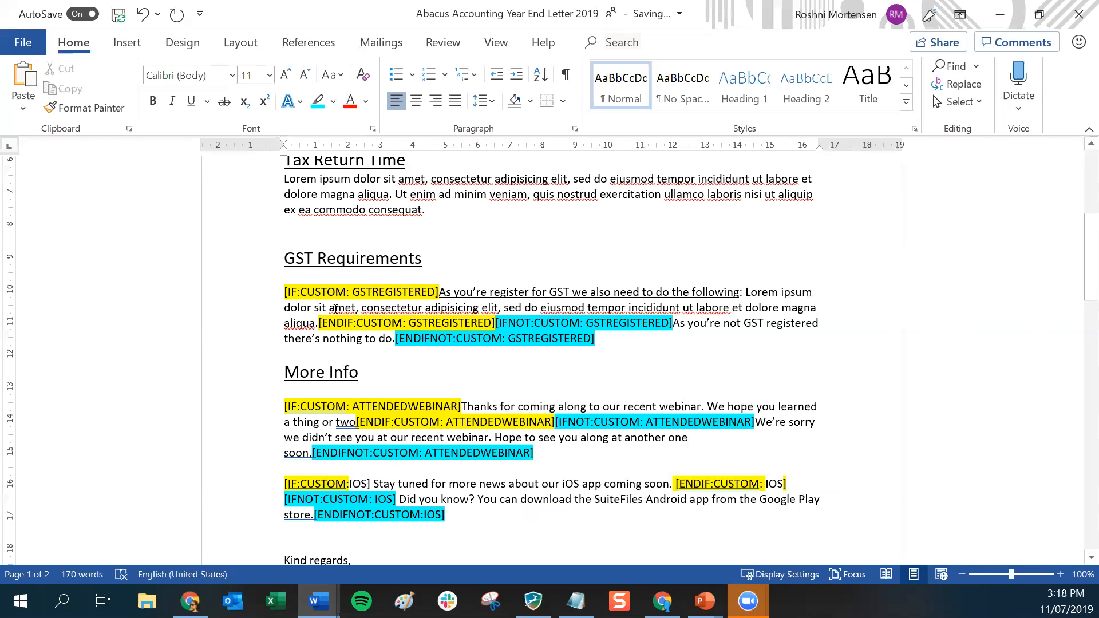
- Review the conditional tags and enclosed text in the GST, webinar and iOS paragraphs, as well as the merge fields heading the letter
{"action": "left_click_drag", "start_coordinate": [283, 291], "coordinate": [437, 291]}
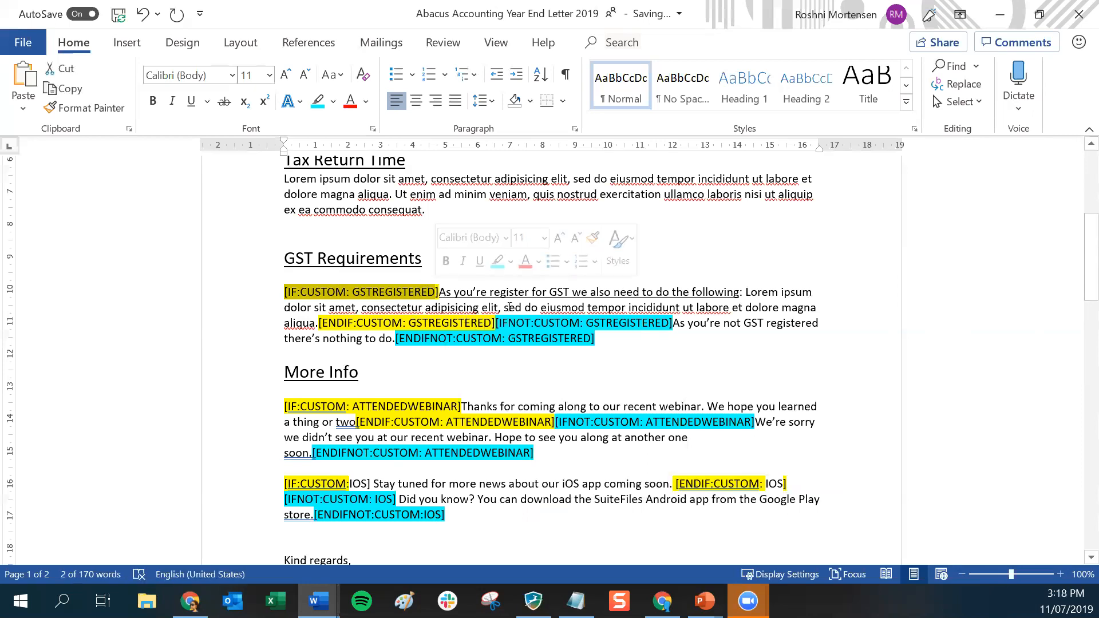
{"action": "left_click", "coordinate": [445, 295]}
{"action": "left_click_drag", "start_coordinate": [445, 295], "coordinate": [317, 322]}
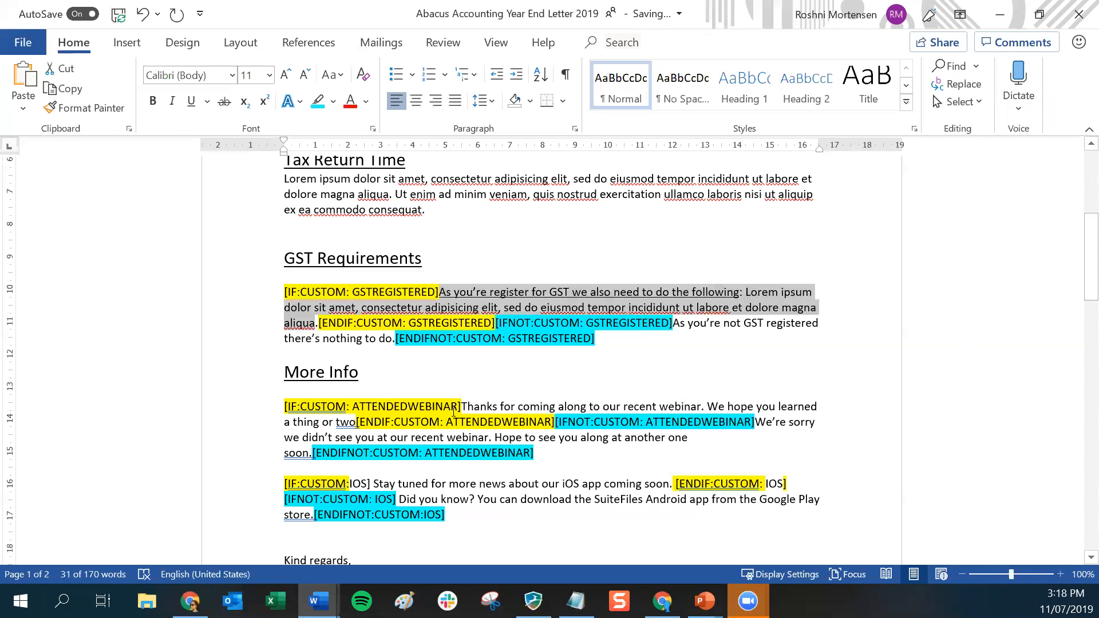
{"action": "left_click_drag", "start_coordinate": [463, 410], "coordinate": [356, 422]}
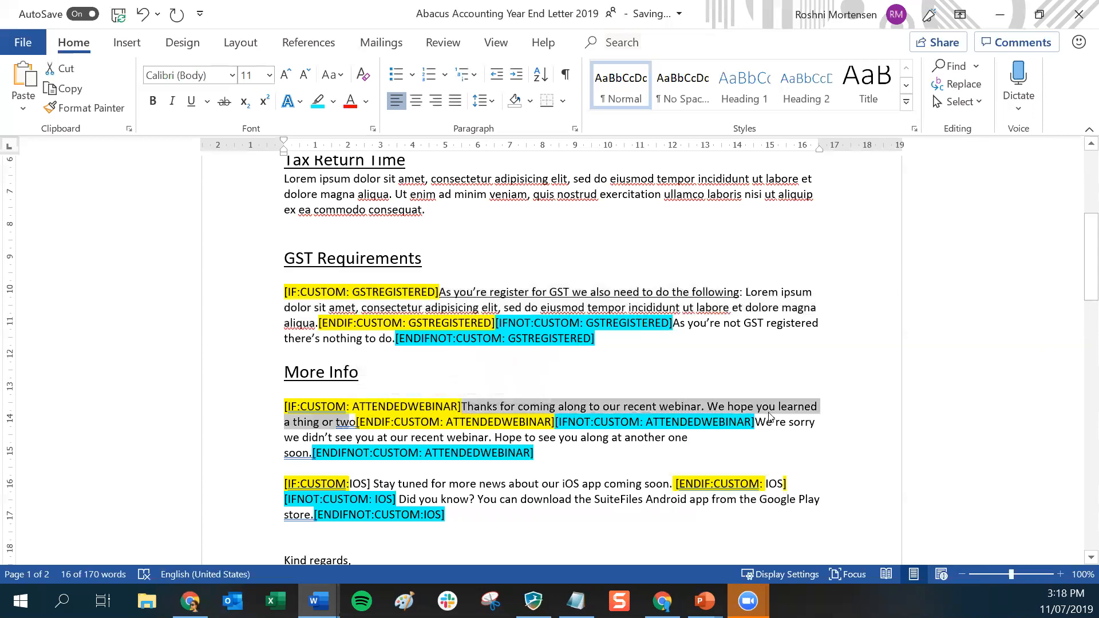
{"action": "left_click", "coordinate": [521, 499]}
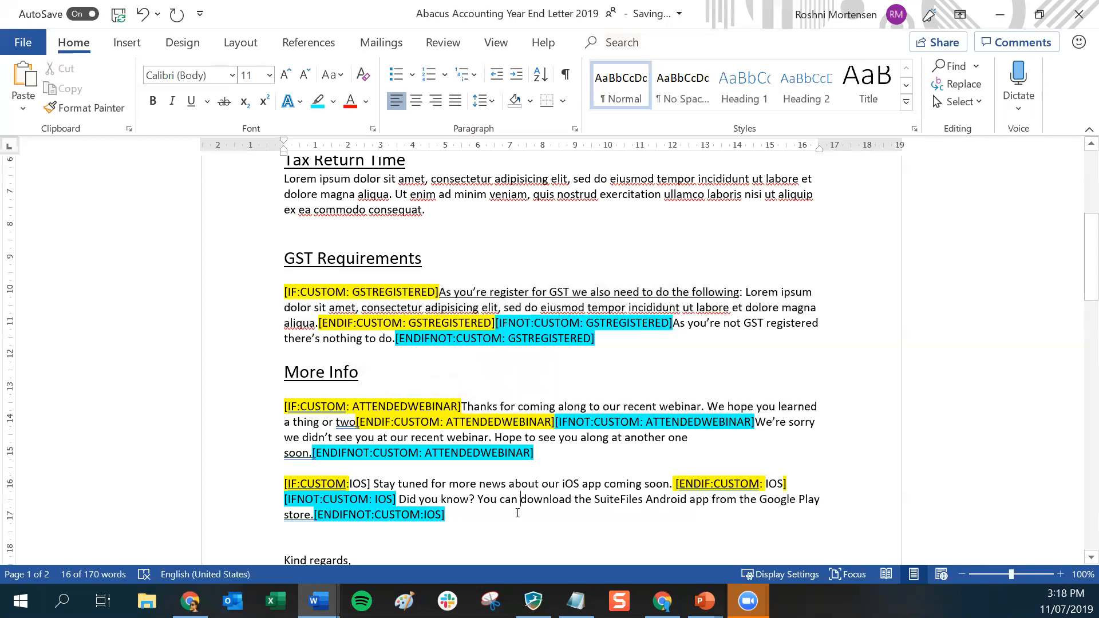
{"action": "scroll", "coordinate": [391, 442], "scroll_direction": "down", "scroll_amount": 1}
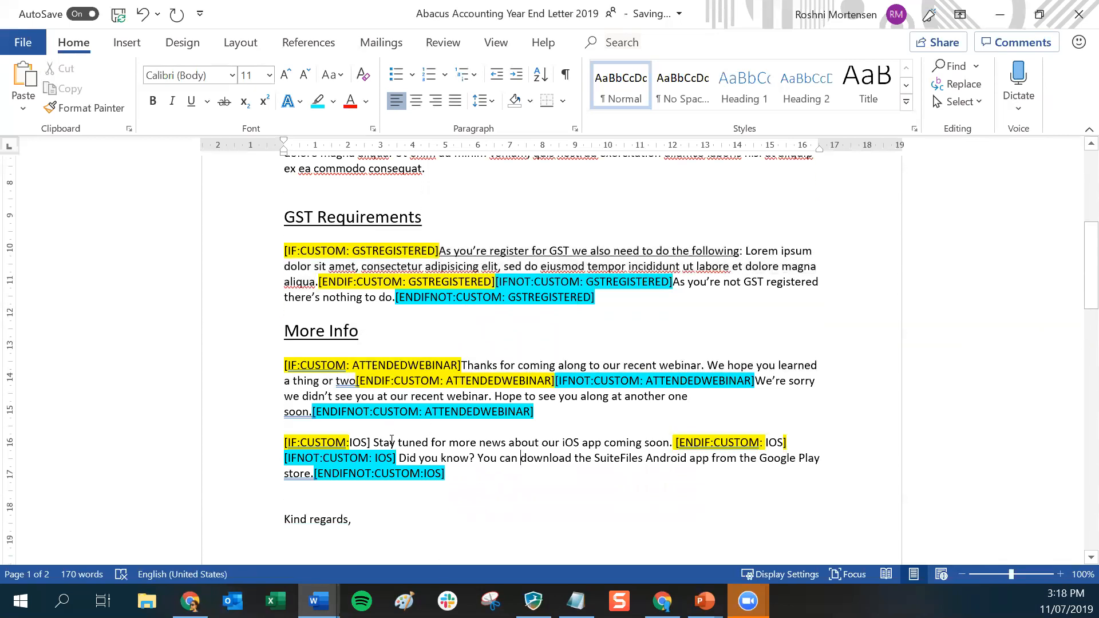
{"action": "left_click_drag", "start_coordinate": [375, 443], "coordinate": [561, 443]}
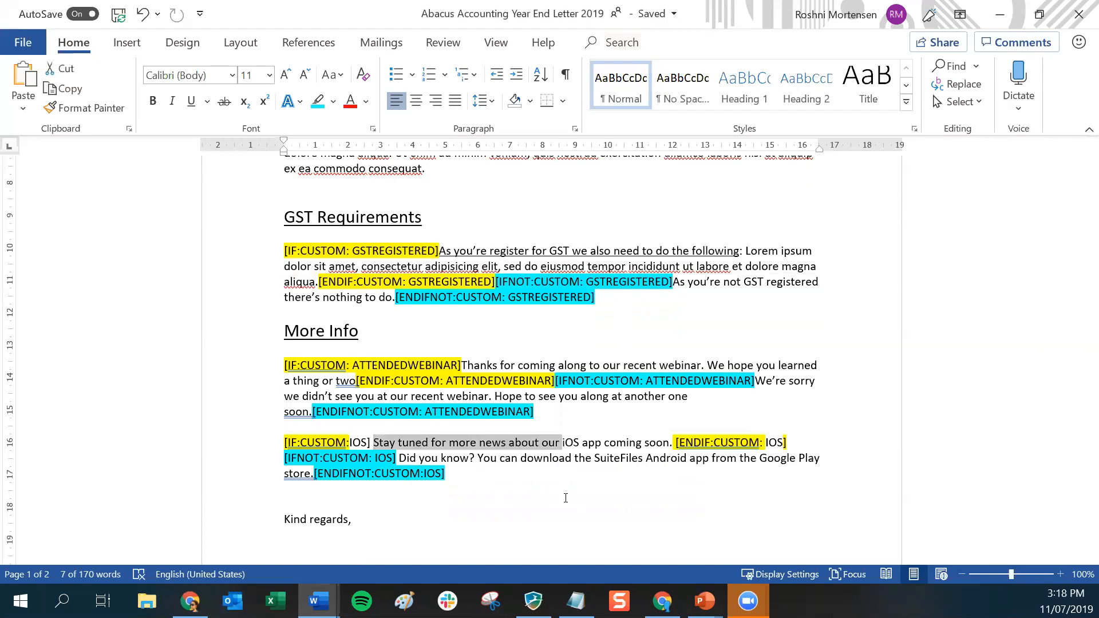
{"action": "scroll", "coordinate": [565, 497], "scroll_direction": "up", "scroll_amount": 7}
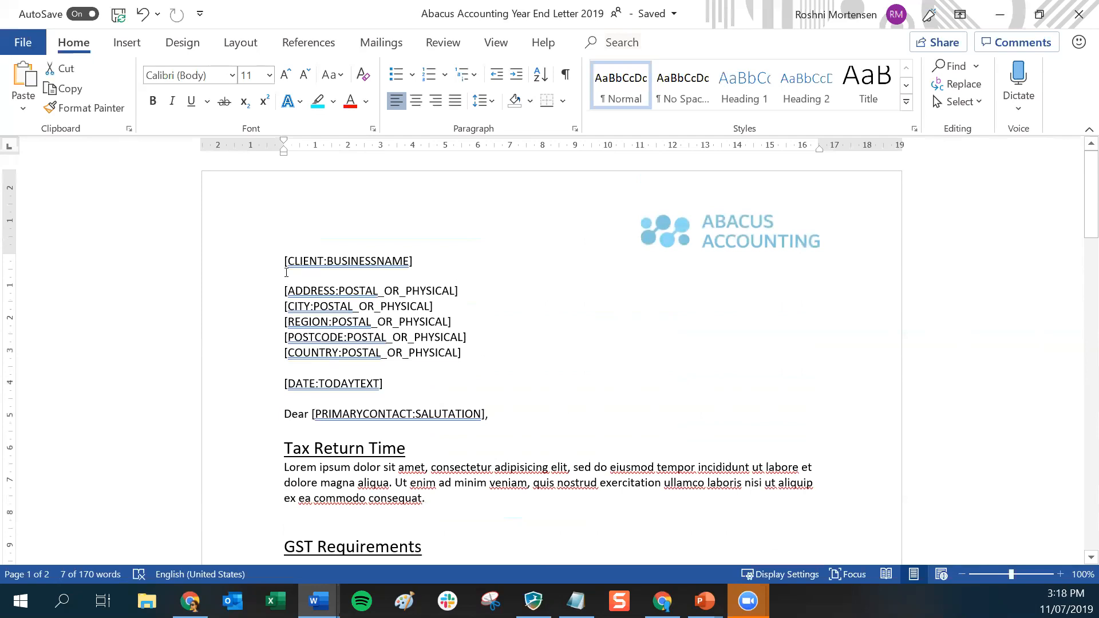
- Remove the highlighting from all the text between the opening GST tag and the [ENDIFNOT:CUSTOM:IOS] tag
{"action": "scroll", "coordinate": [342, 317], "scroll_direction": "down", "scroll_amount": 7}
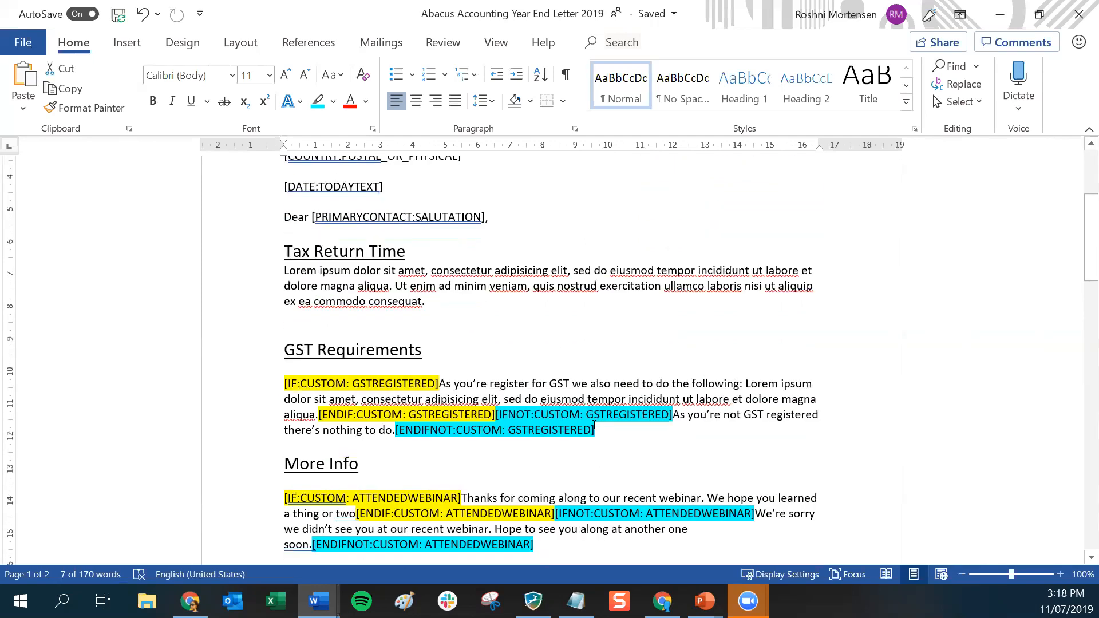
{"action": "left_click_drag", "start_coordinate": [285, 209], "coordinate": [480, 434]}
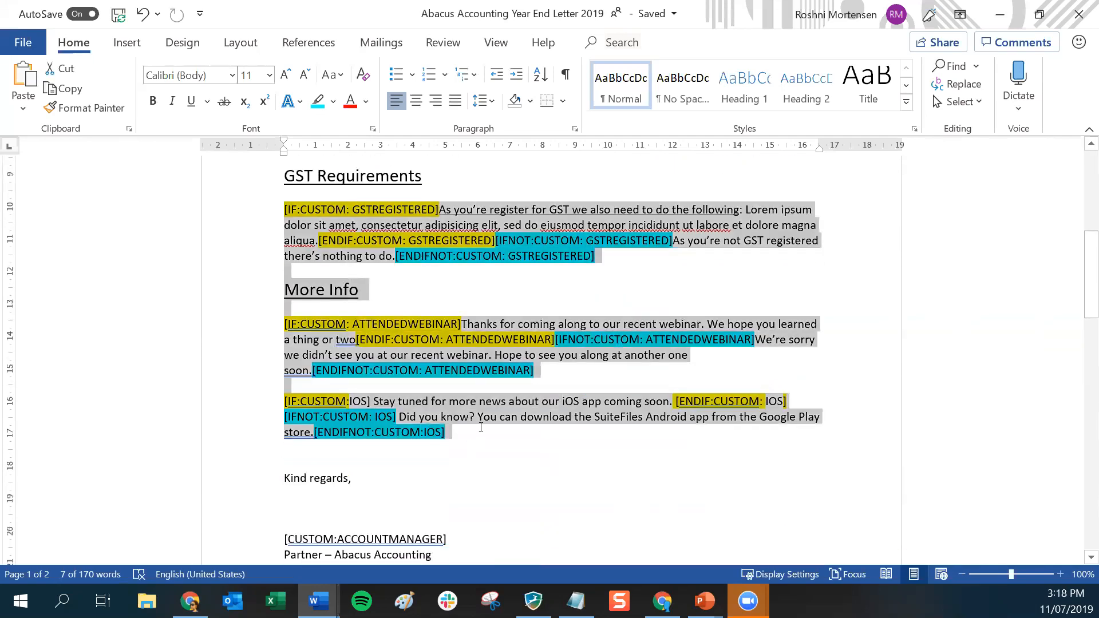
{"action": "left_click", "coordinate": [333, 101]}
{"action": "left_click", "coordinate": [343, 198]}
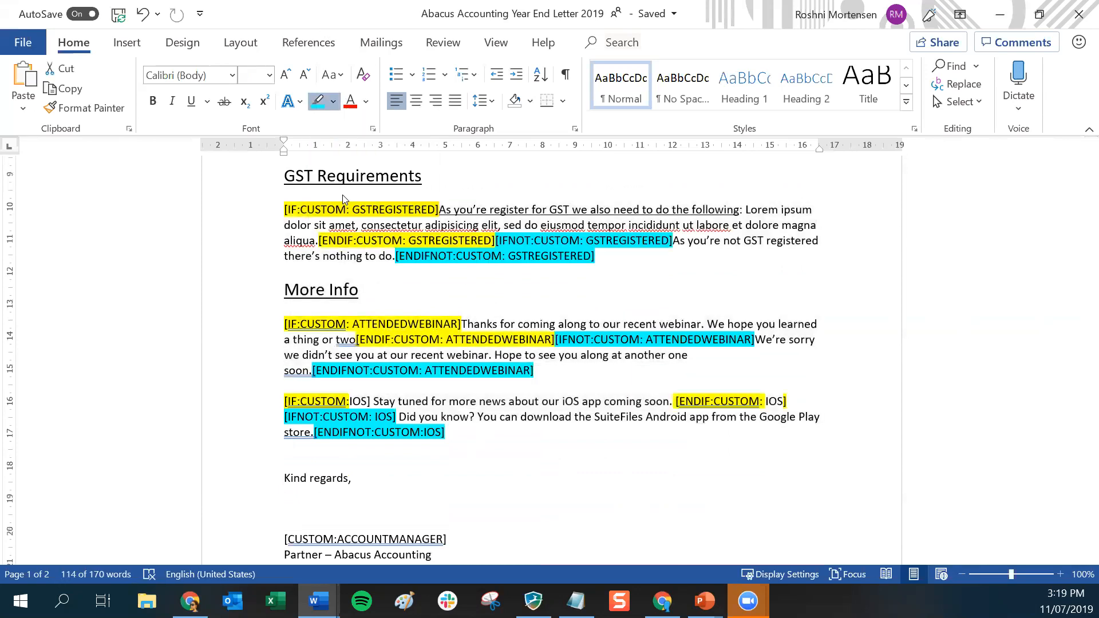
{"action": "key", "text": "Right"}
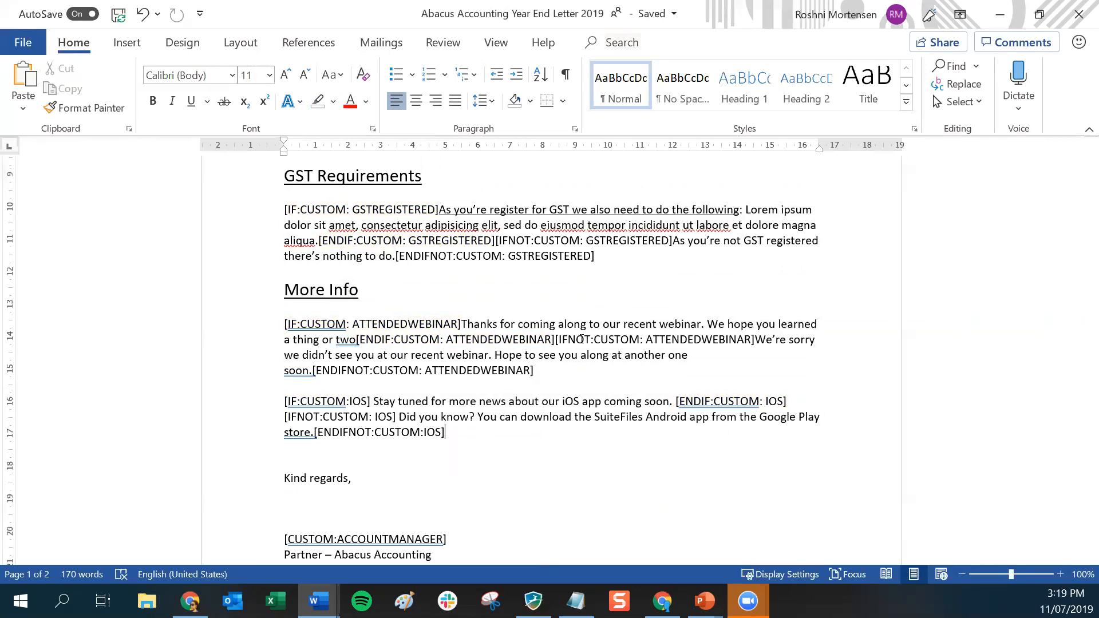
- Delete the space after "CUSTOM:" in all four GSTREGISTERED tags of the GST Requirements paragraph
{"action": "left_click", "coordinate": [637, 256]}
{"action": "left_click", "coordinate": [354, 210]}
{"action": "key", "text": "BackSpace"}
{"action": "left_click", "coordinate": [410, 240]}
{"action": "key", "text": "BackSpace"}
{"action": "left_click", "coordinate": [506, 256]}
{"action": "key", "text": "BackSpace"}
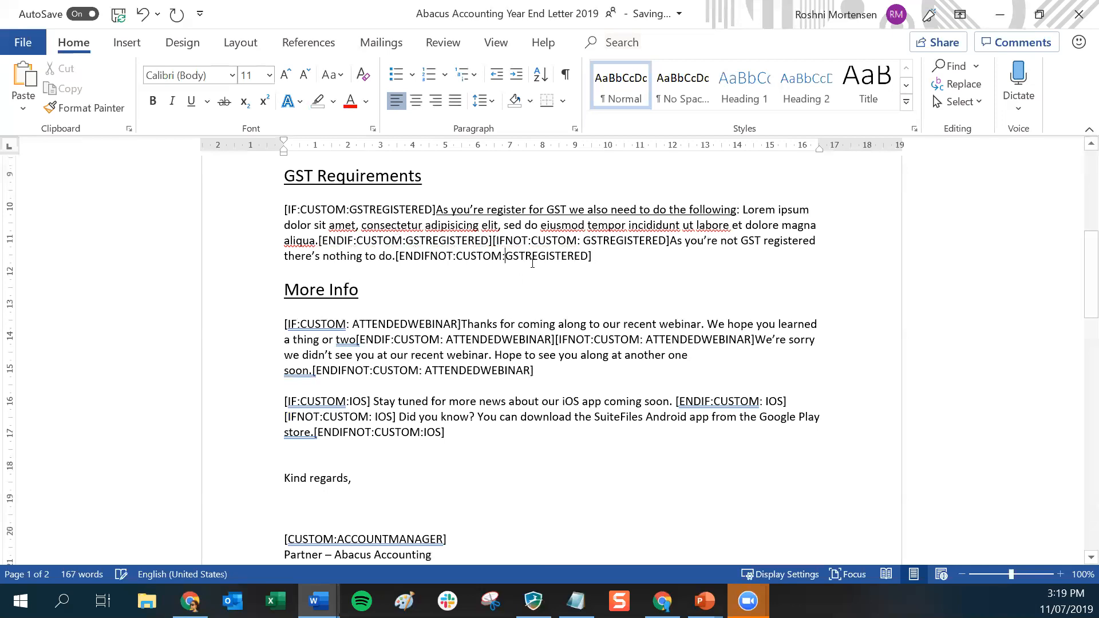
{"action": "left_click", "coordinate": [582, 240]}
{"action": "key", "text": "BackSpace"}
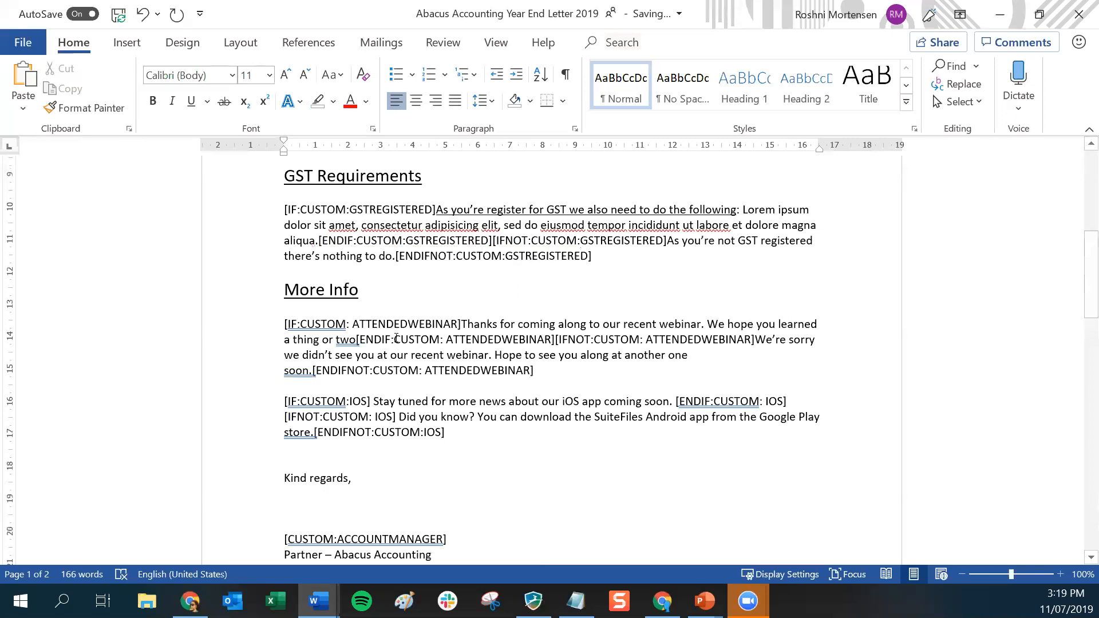
- Delete the space after "CUSTOM:" in all four ATTENDEDWEBINAR tags under More Info
{"action": "left_click", "coordinate": [353, 324]}
{"action": "key", "text": "BackSpace"}
{"action": "left_click", "coordinate": [445, 340]}
{"action": "key", "text": "BackSpace"}
{"action": "left_click", "coordinate": [425, 371]}
{"action": "key", "text": "BackSpace"}
{"action": "left_click", "coordinate": [644, 339]}
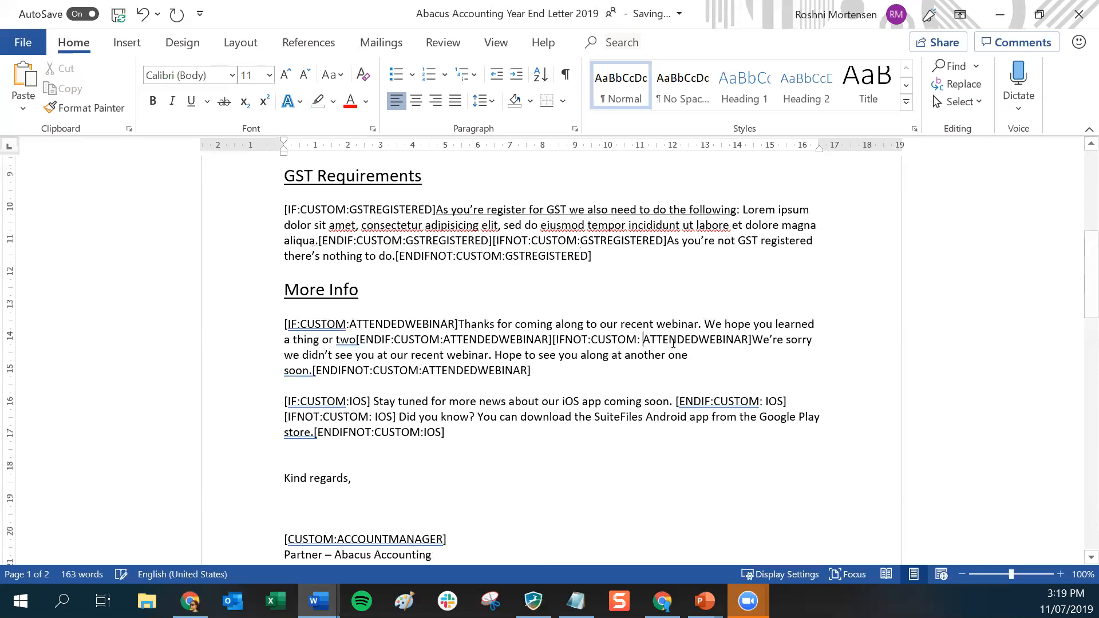
{"action": "key", "text": "BackSpace"}
{"action": "left_click", "coordinate": [718, 354]}
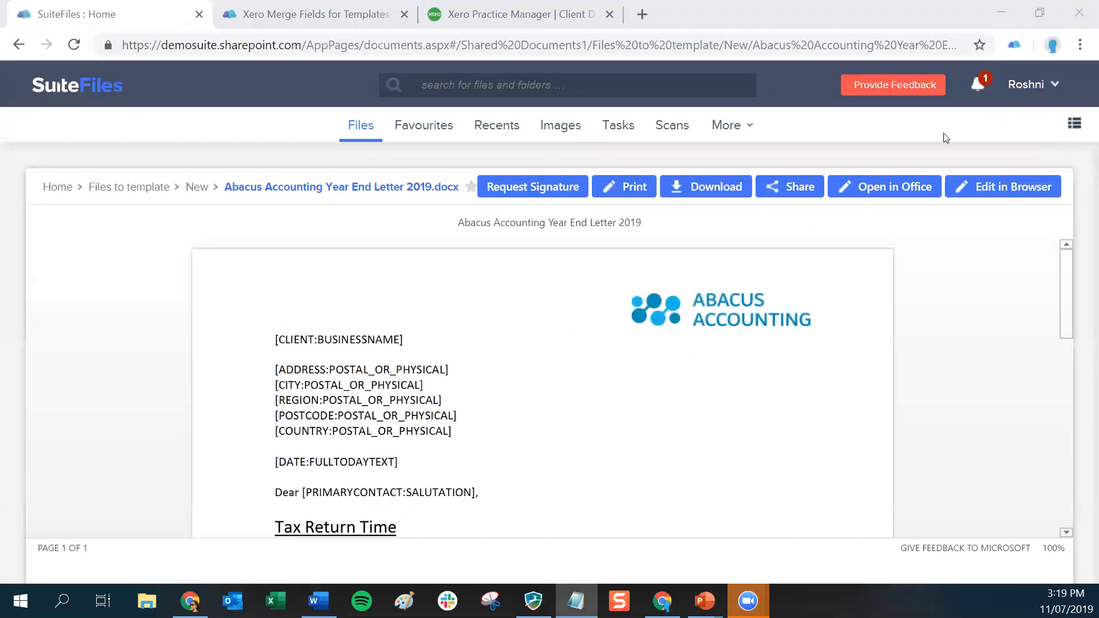
- In SuiteFiles, start saving Abacus Accounting Year End Letter 2019.docx from the New folder as a template named "Abacus Accounting Year End Letter 2019 Example"
{"action": "left_click", "coordinate": [196, 187]}
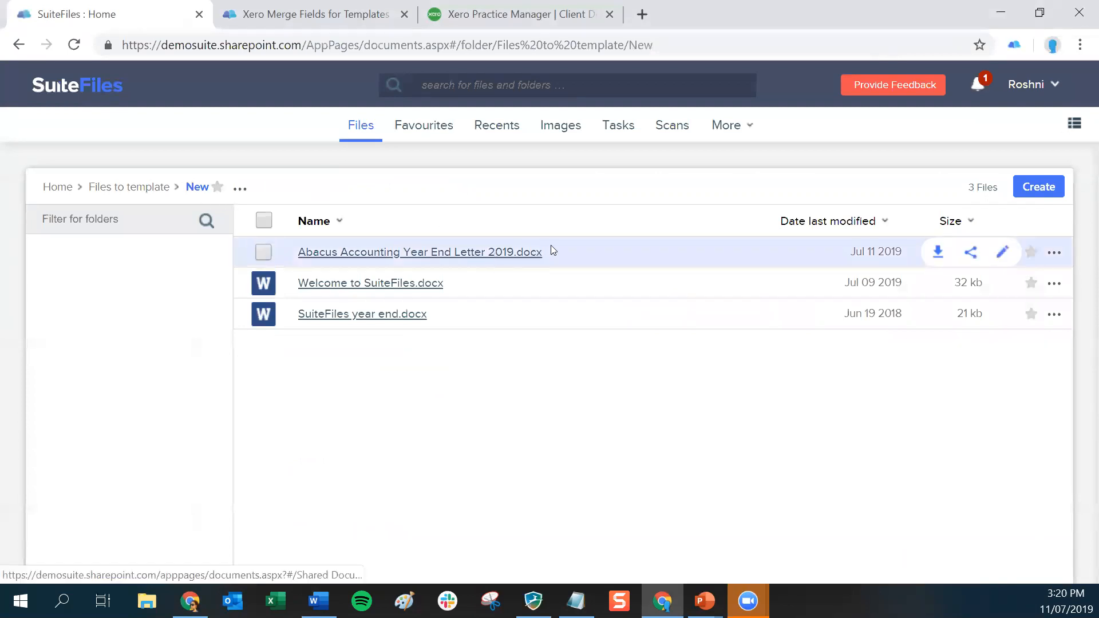
{"action": "left_click", "coordinate": [1054, 254]}
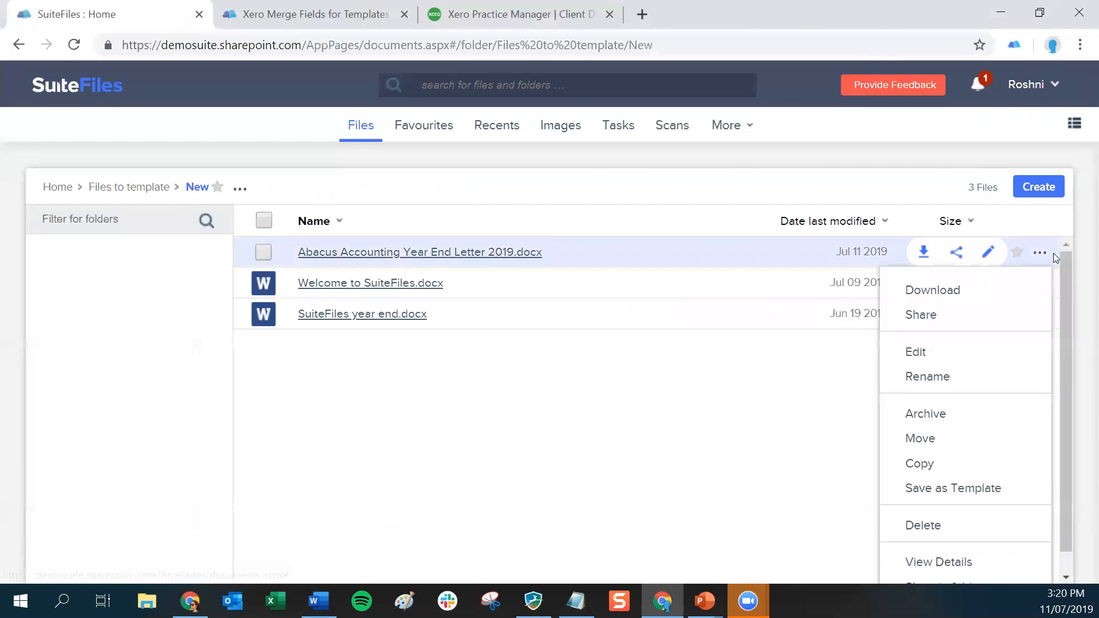
{"action": "left_click", "coordinate": [941, 492]}
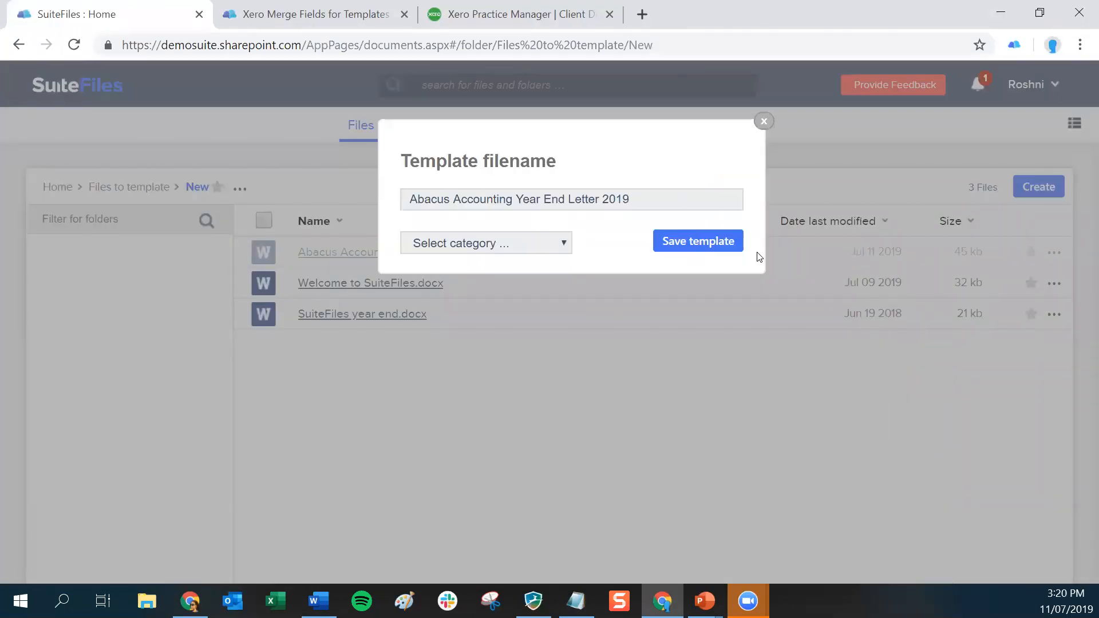
{"action": "type", "text": "Exmaple"}
{"action": "key", "text": "BackSpace"}
{"action": "key", "text": "BackSpace"}
{"action": "key", "text": "BackSpace"}
{"action": "key", "text": "BackSpace"}
{"action": "key", "text": "BackSpace"}
{"action": "type", "text": "ample"}
- Assign the template to the Year End Letters category and save it
{"action": "left_click", "coordinate": [564, 244]}
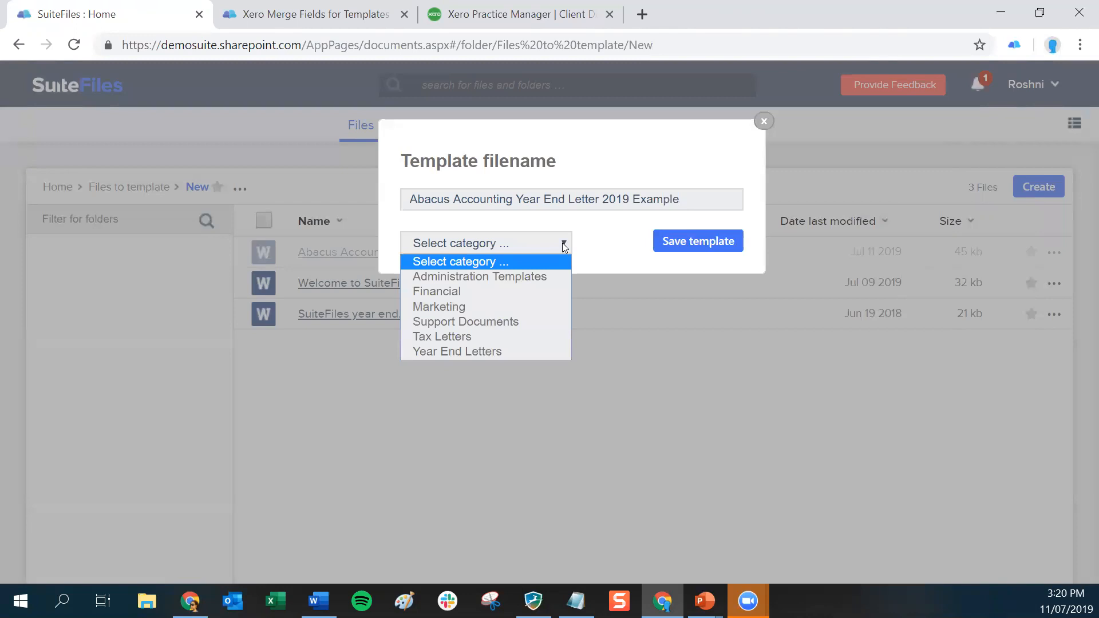
{"action": "left_click", "coordinate": [465, 353]}
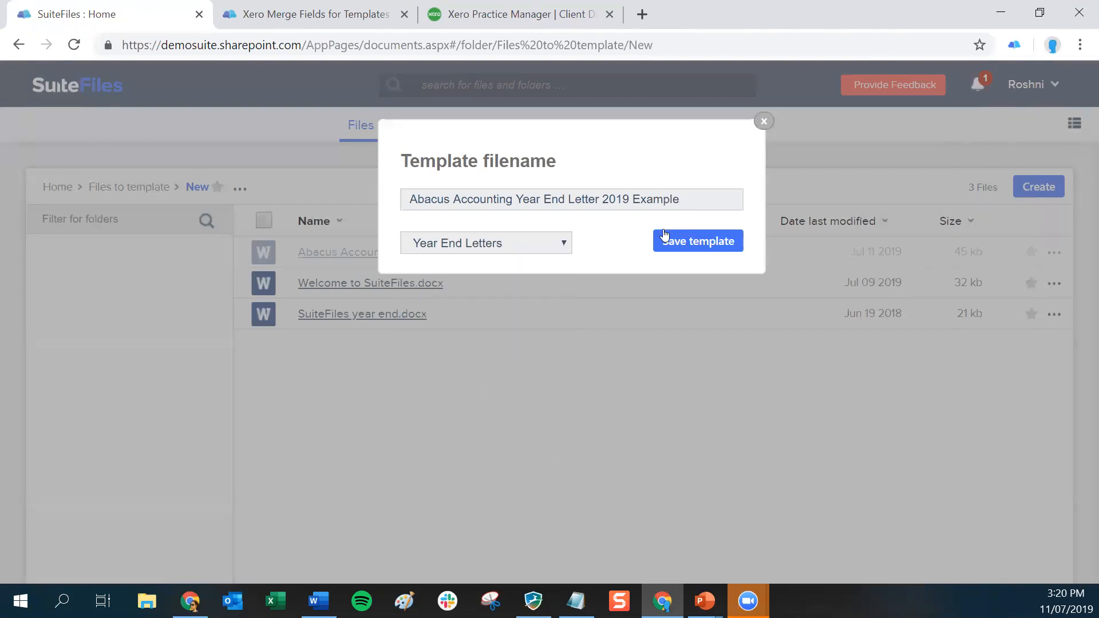
{"action": "left_click", "coordinate": [700, 244]}
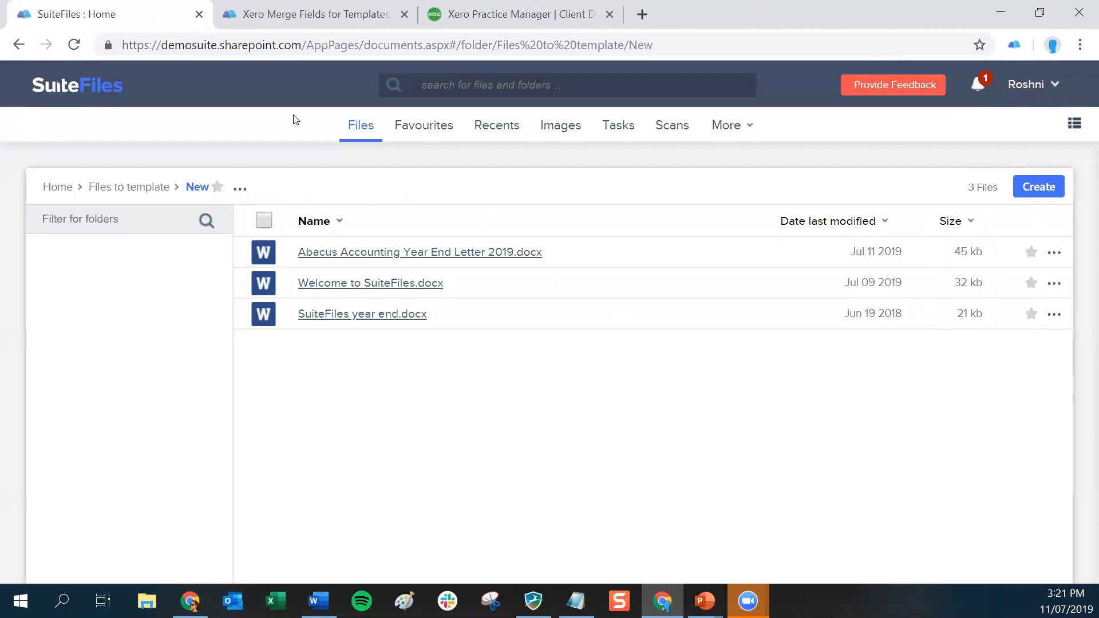
- Return to the SuiteFiles home folder and check the 99 Corporation client record in Xero Practice Manager
{"action": "left_click", "coordinate": [100, 87]}
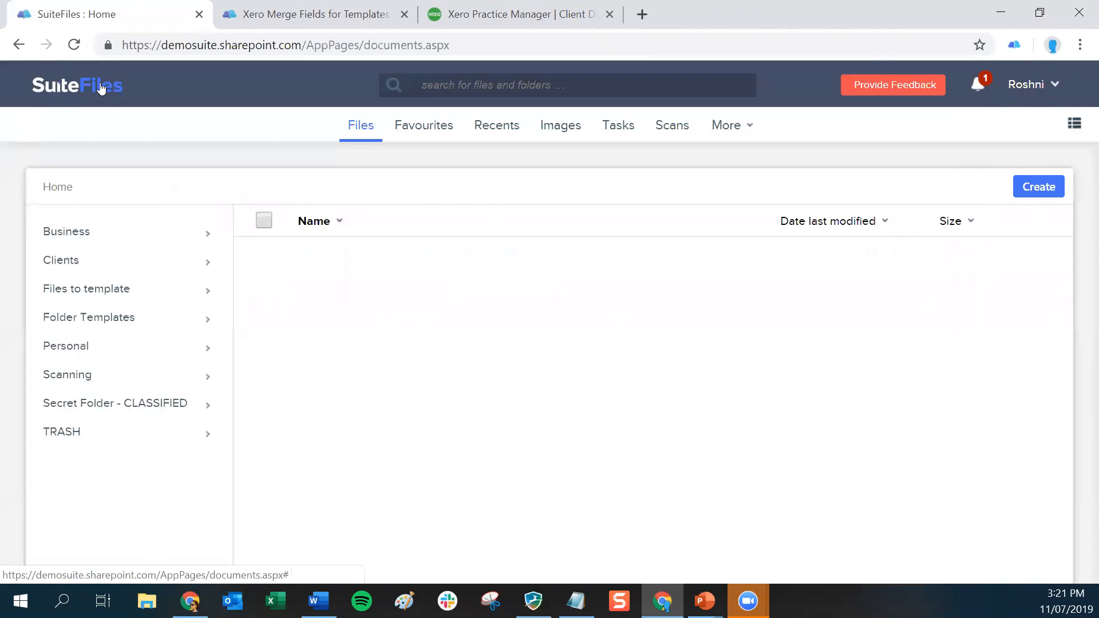
{"action": "left_click", "coordinate": [503, 22]}
{"action": "scroll", "coordinate": [414, 263], "scroll_direction": "up", "scroll_amount": 15}
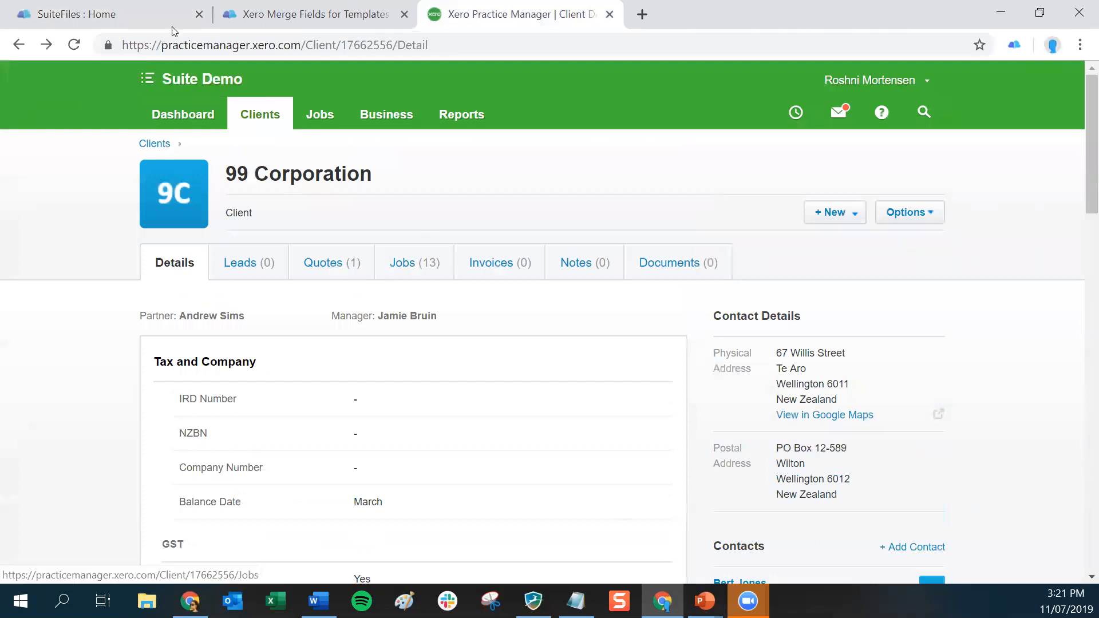
- Back in SuiteFiles, filter the Clients folders by "99 corp" and open the 2019 folder of 99 Corporation
{"action": "left_click", "coordinate": [140, 18]}
{"action": "left_click", "coordinate": [64, 262]}
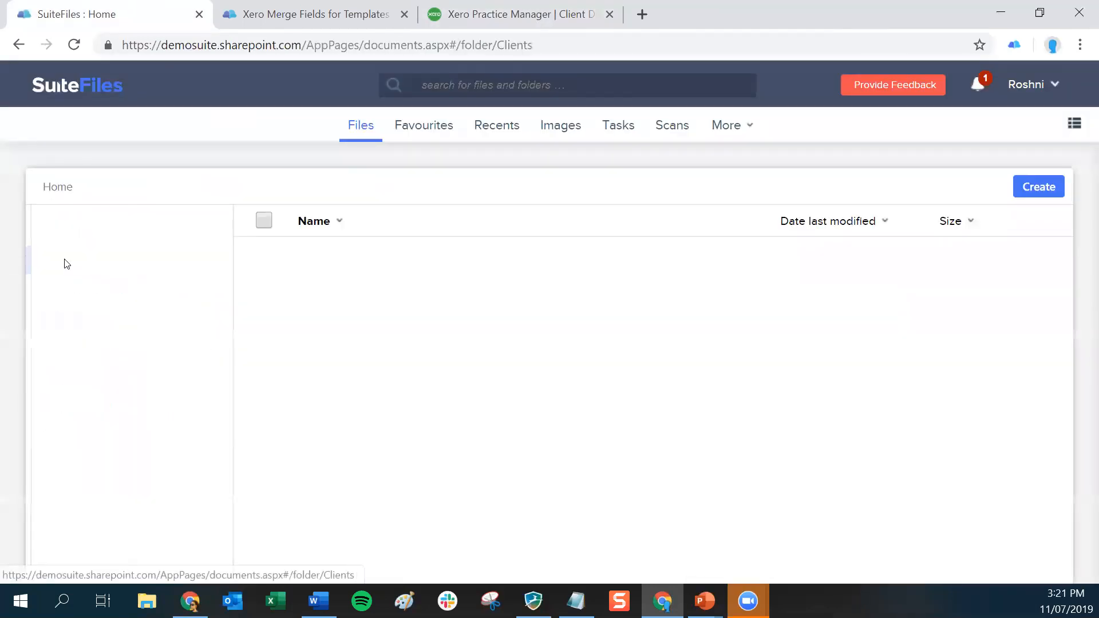
{"action": "type", "text": "99 corp"}
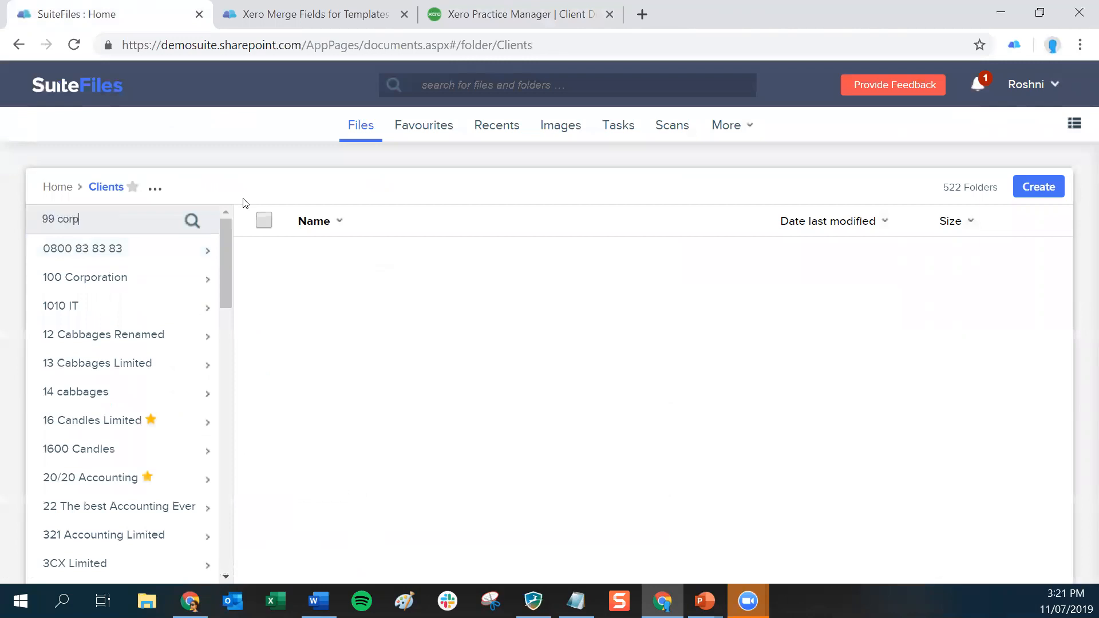
{"action": "key", "text": "Return"}
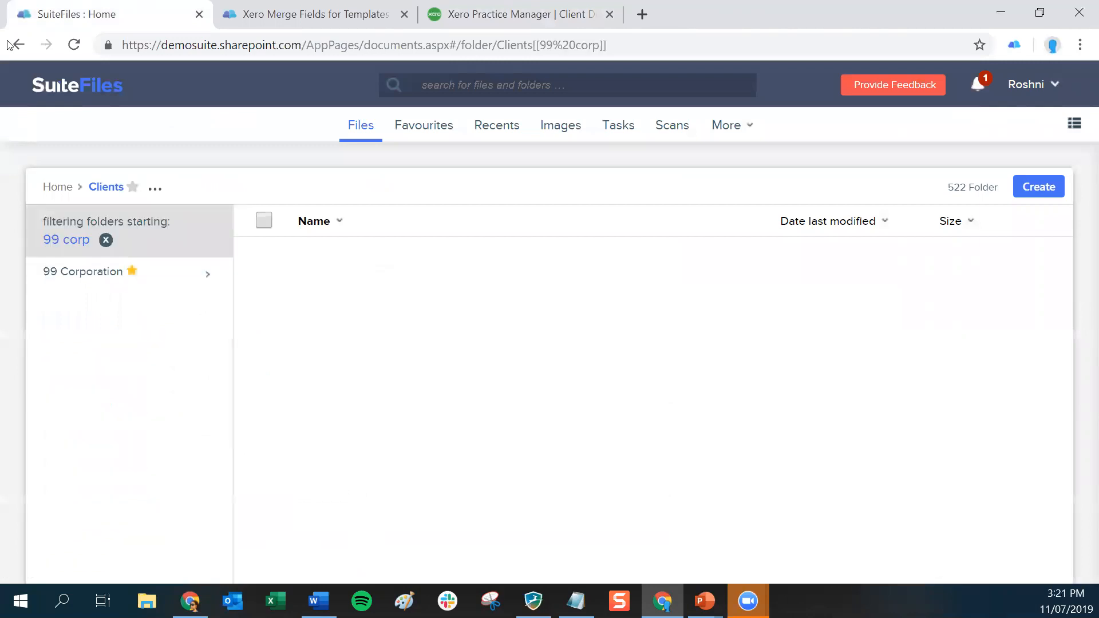
{"action": "left_click", "coordinate": [82, 280]}
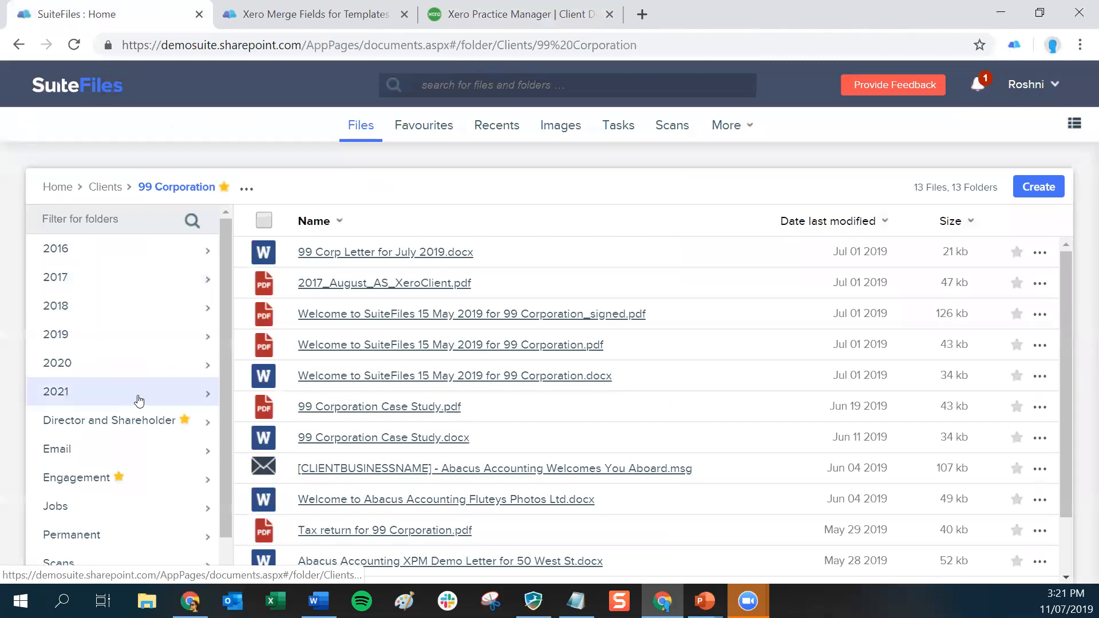
{"action": "left_click", "coordinate": [101, 339]}
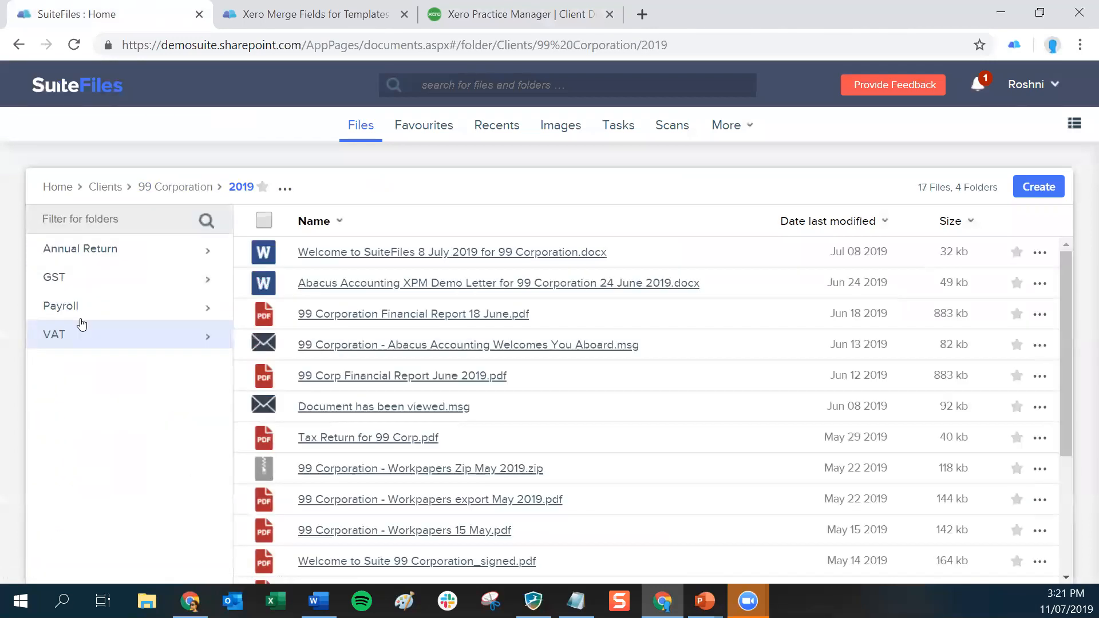
- Open 99 Corporation's Annual Return folder within 2019 and start creating a file from a template
{"action": "left_click", "coordinate": [103, 255]}
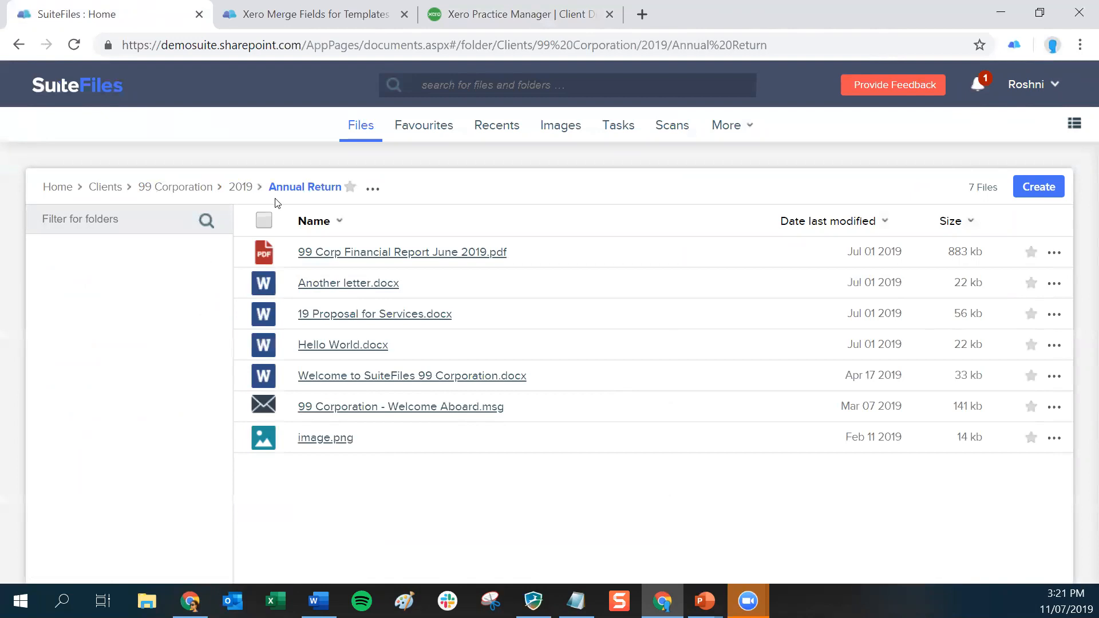
{"action": "left_click", "coordinate": [1038, 190]}
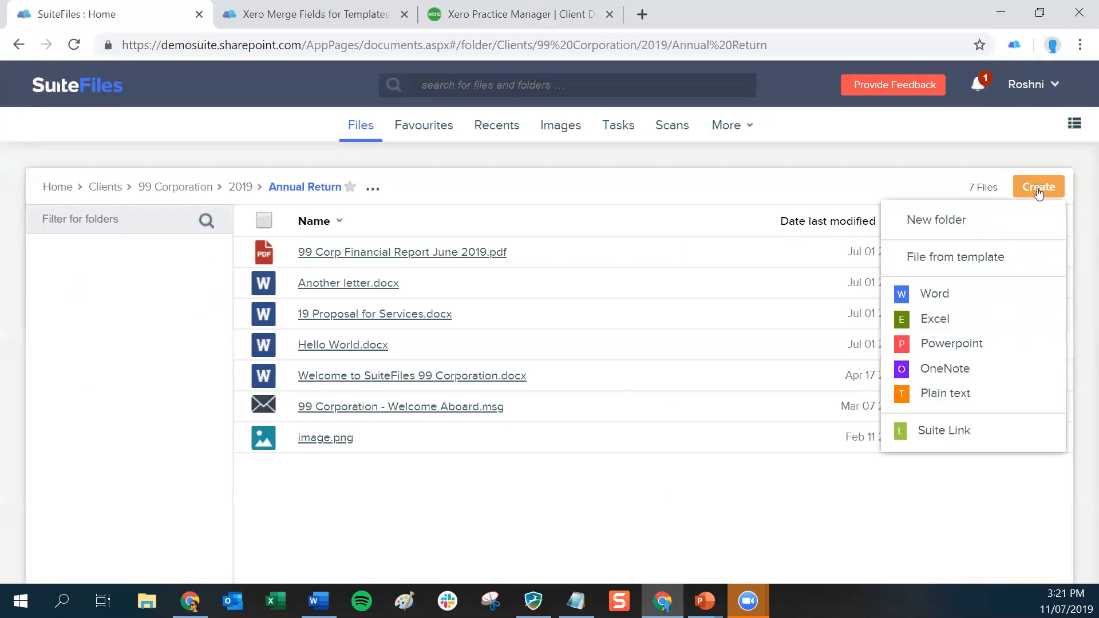
{"action": "left_click", "coordinate": [943, 262]}
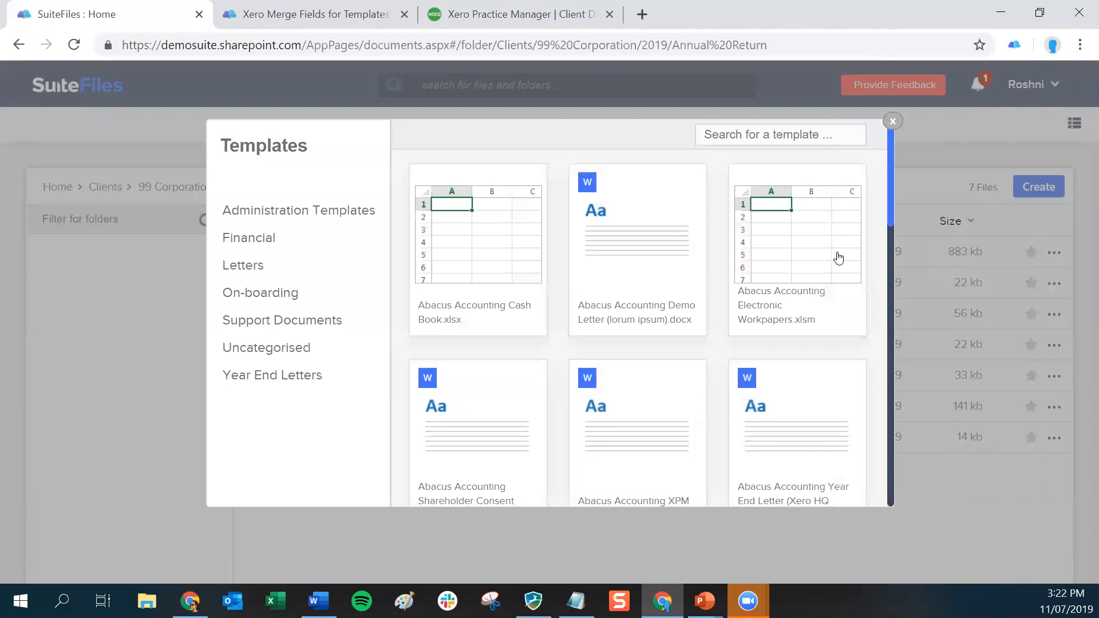
- Select the template "Abacus Accounting Year End Letter 2019 Example.docx" from the Year End Letters category
{"action": "scroll", "coordinate": [701, 246], "scroll_direction": "down", "scroll_amount": 7}
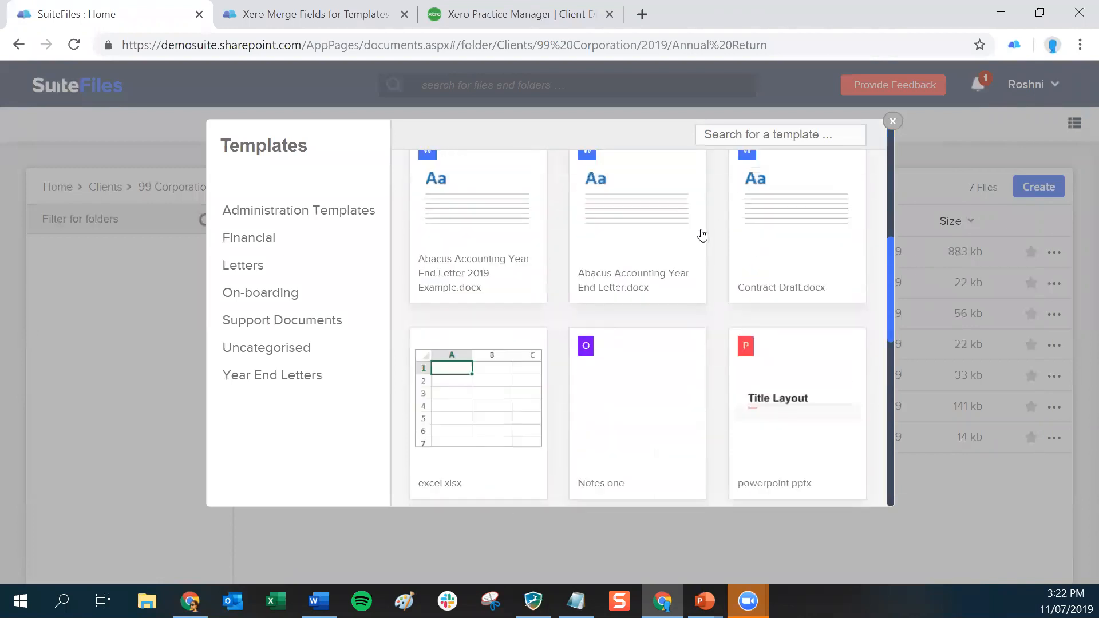
{"action": "scroll", "coordinate": [699, 351], "scroll_direction": "down", "scroll_amount": 8}
{"action": "scroll", "coordinate": [699, 355], "scroll_direction": "up", "scroll_amount": 10}
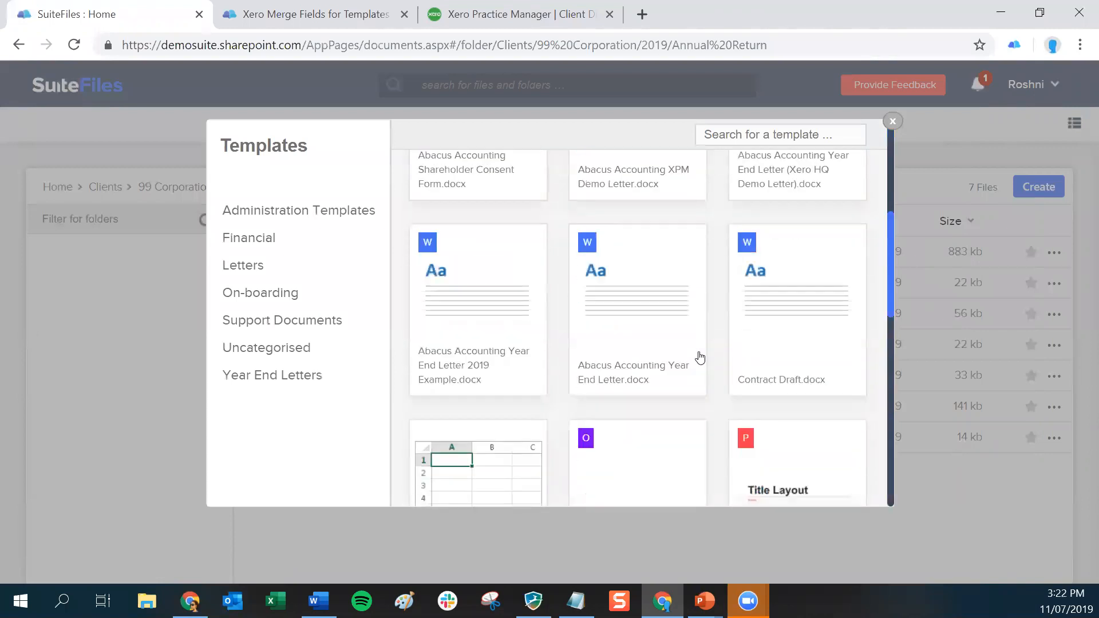
{"action": "scroll", "coordinate": [699, 356], "scroll_direction": "up", "scroll_amount": 5}
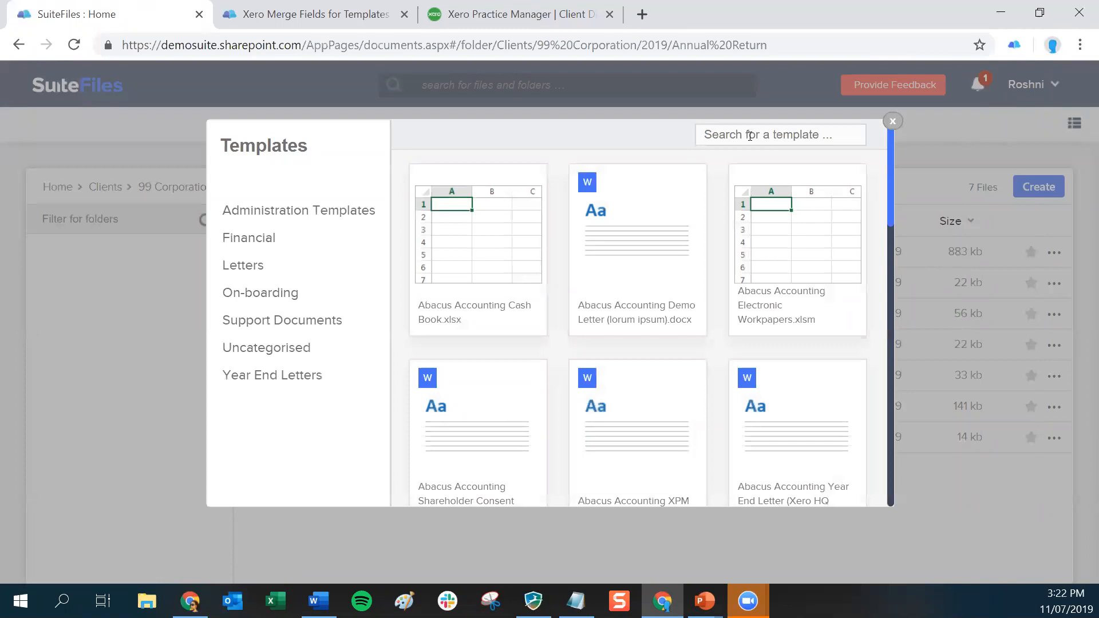
{"action": "left_click", "coordinate": [247, 377]}
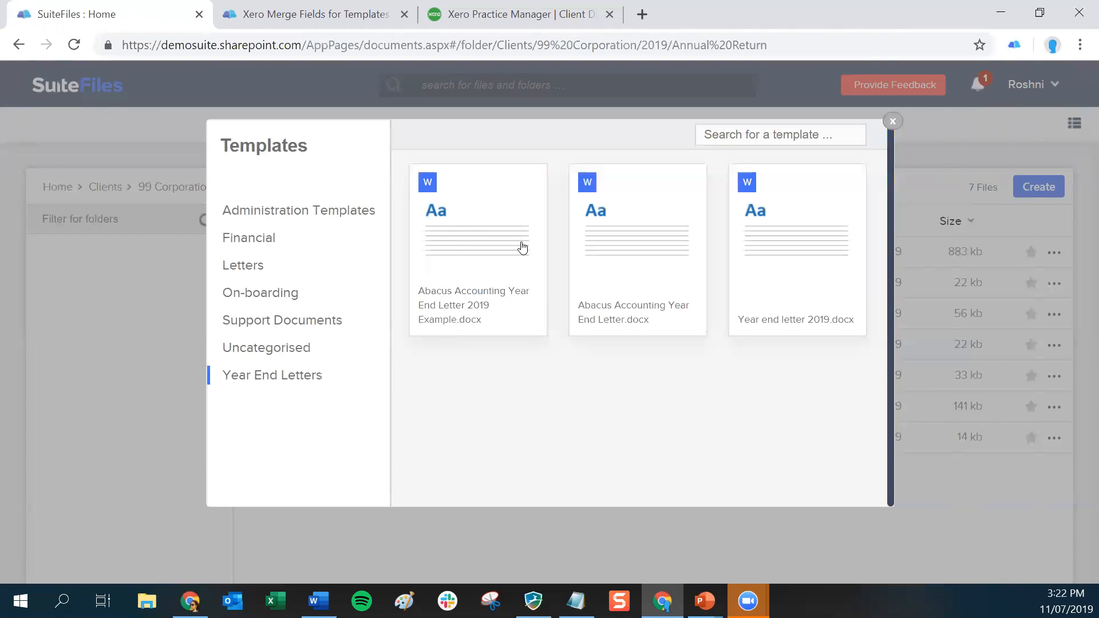
{"action": "left_click", "coordinate": [481, 239]}
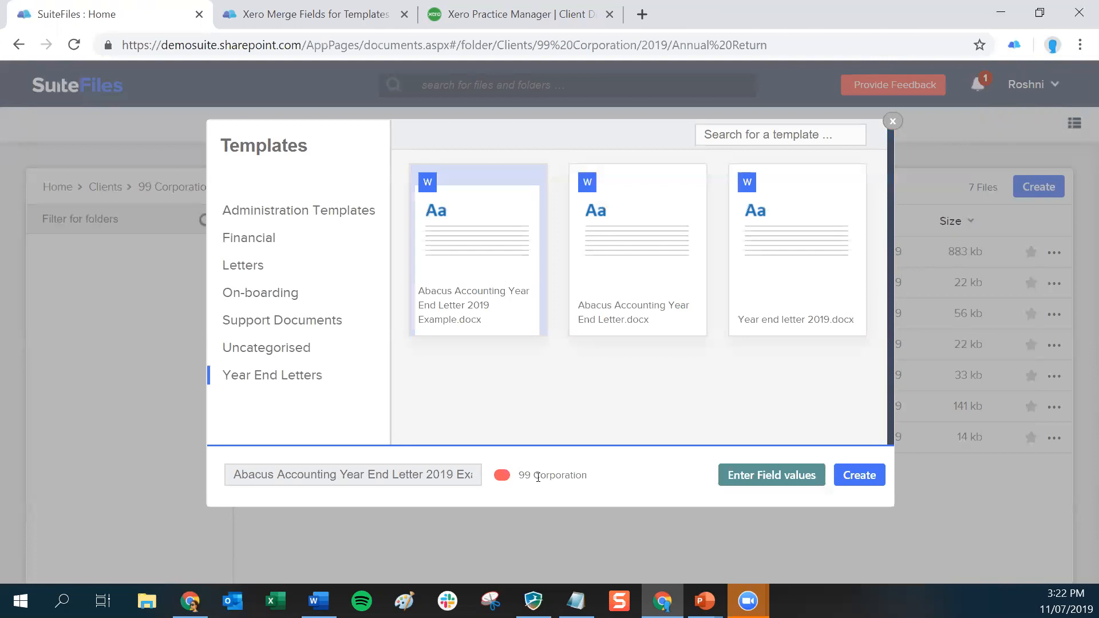
- Remove the preselected client, search the clients for "corp" and choose 99 Corporation again
{"action": "left_click", "coordinate": [511, 475]}
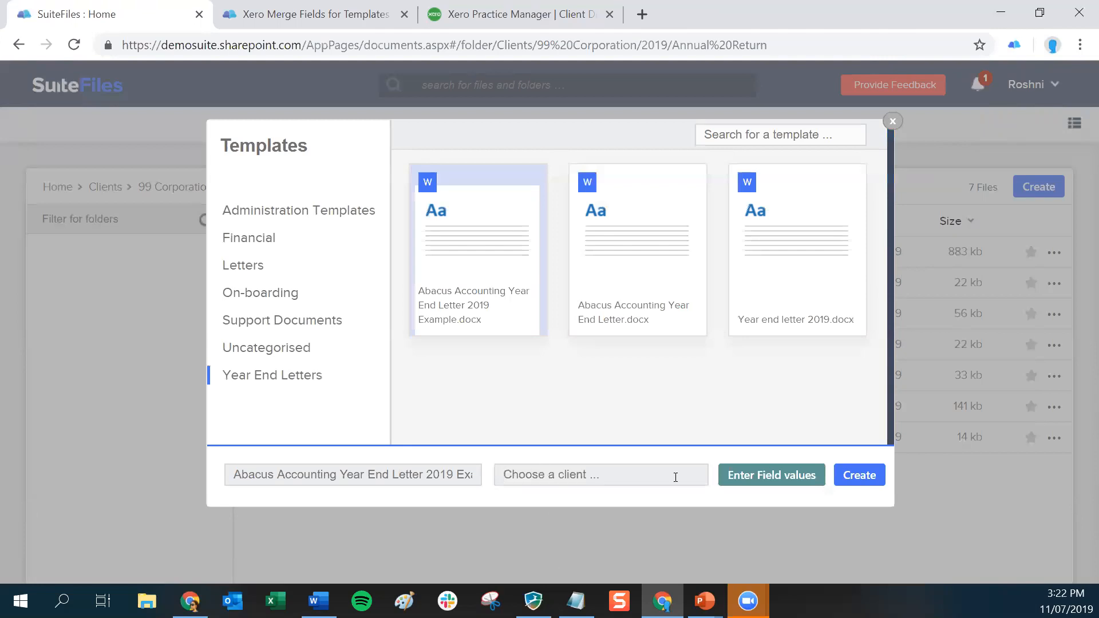
{"action": "type", "text": "corp"}
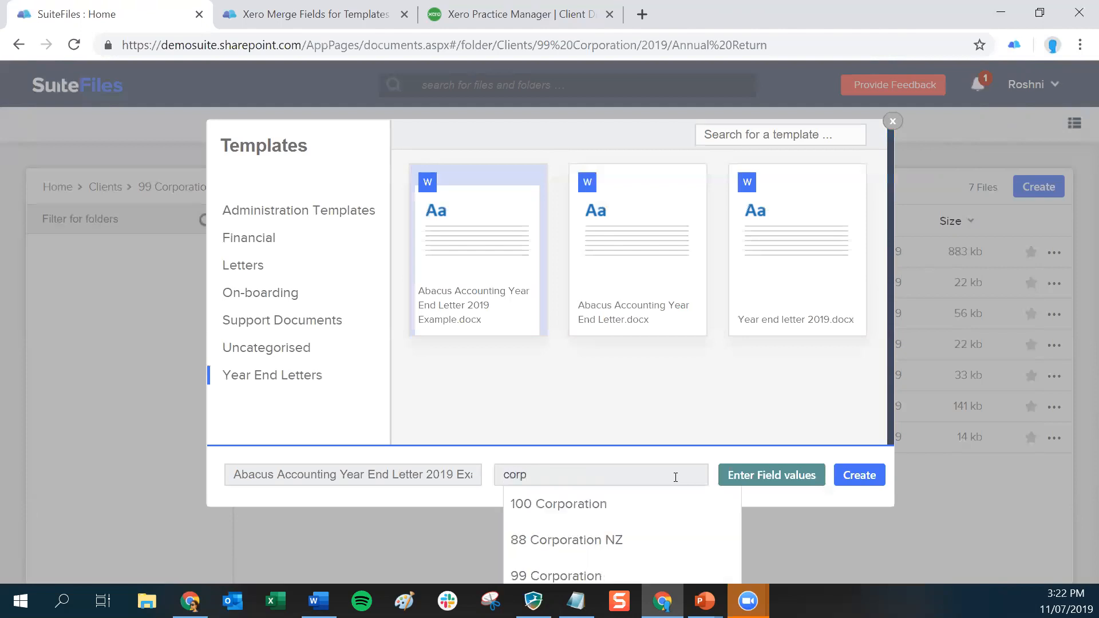
{"action": "left_click", "coordinate": [566, 576]}
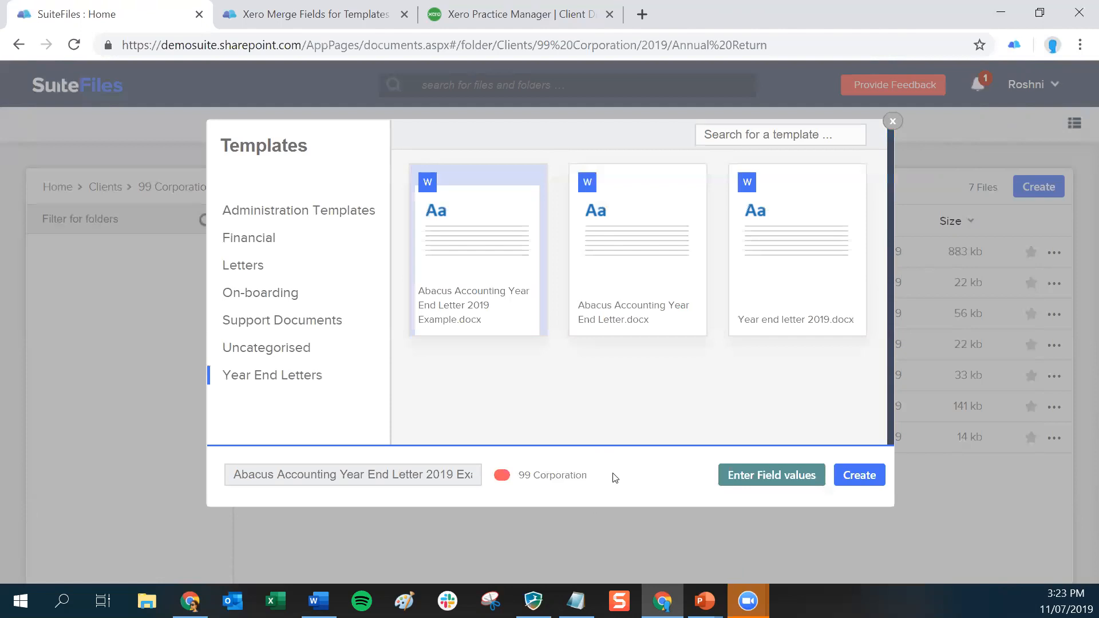
- Open the merge field values of the selected year end letter template for 99 Corporation
{"action": "left_click", "coordinate": [779, 479]}
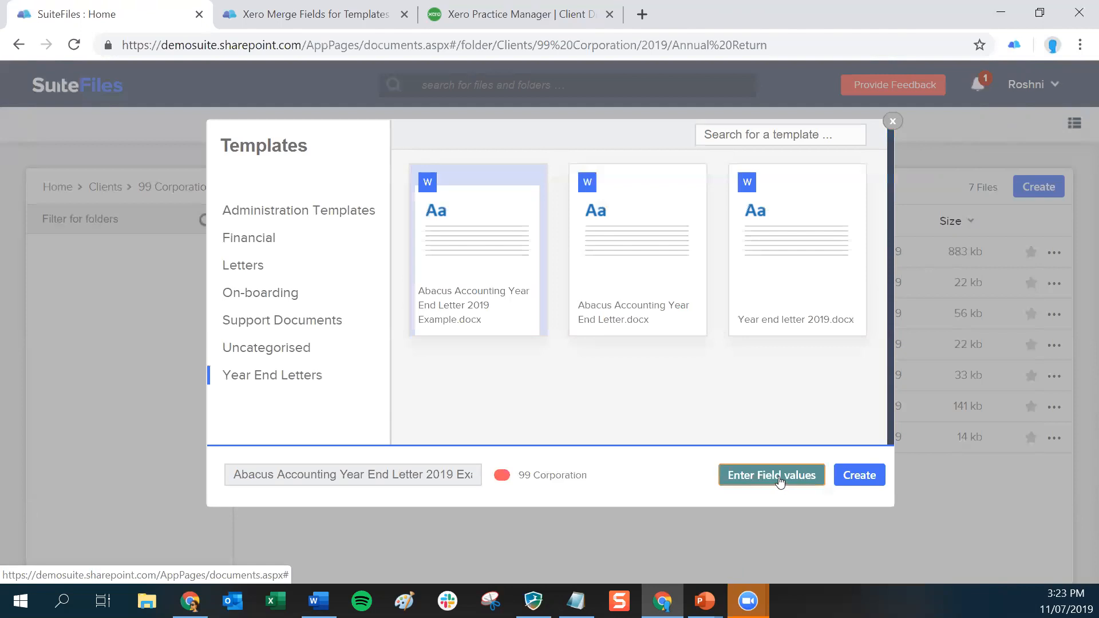
{"action": "left_click", "coordinate": [870, 476]}
{"action": "left_click", "coordinate": [775, 480]}
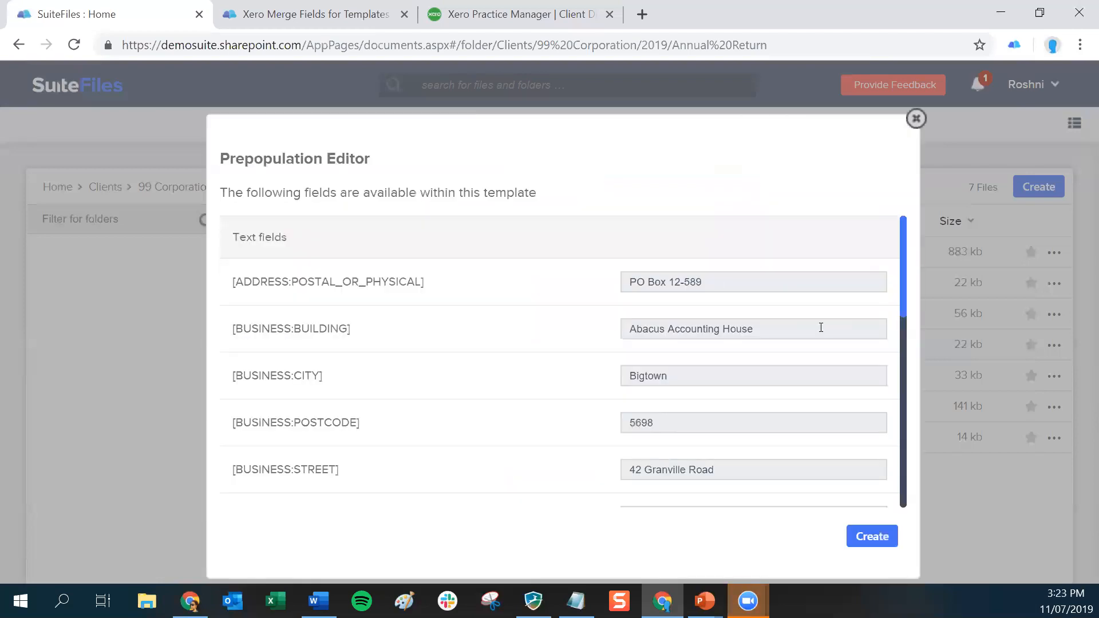
- Review the prefilled text fields and the checkbox fields available in the year end letter template
{"action": "scroll", "coordinate": [820, 327], "scroll_direction": "down", "scroll_amount": 1}
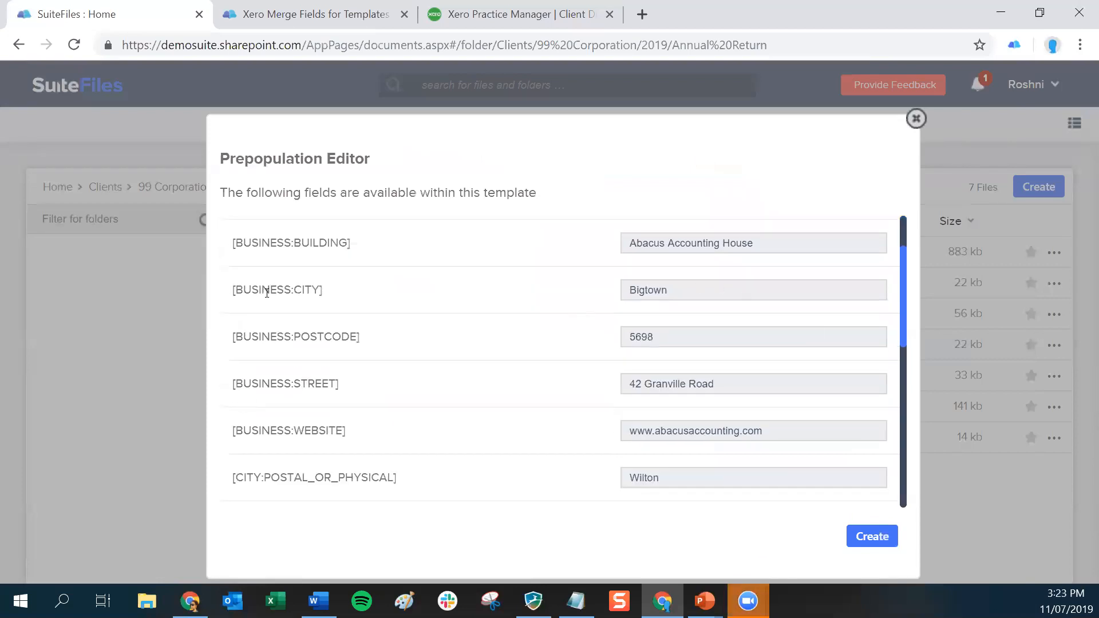
{"action": "scroll", "coordinate": [588, 349], "scroll_direction": "down", "scroll_amount": 1}
{"action": "scroll", "coordinate": [588, 349], "scroll_direction": "down", "scroll_amount": 4}
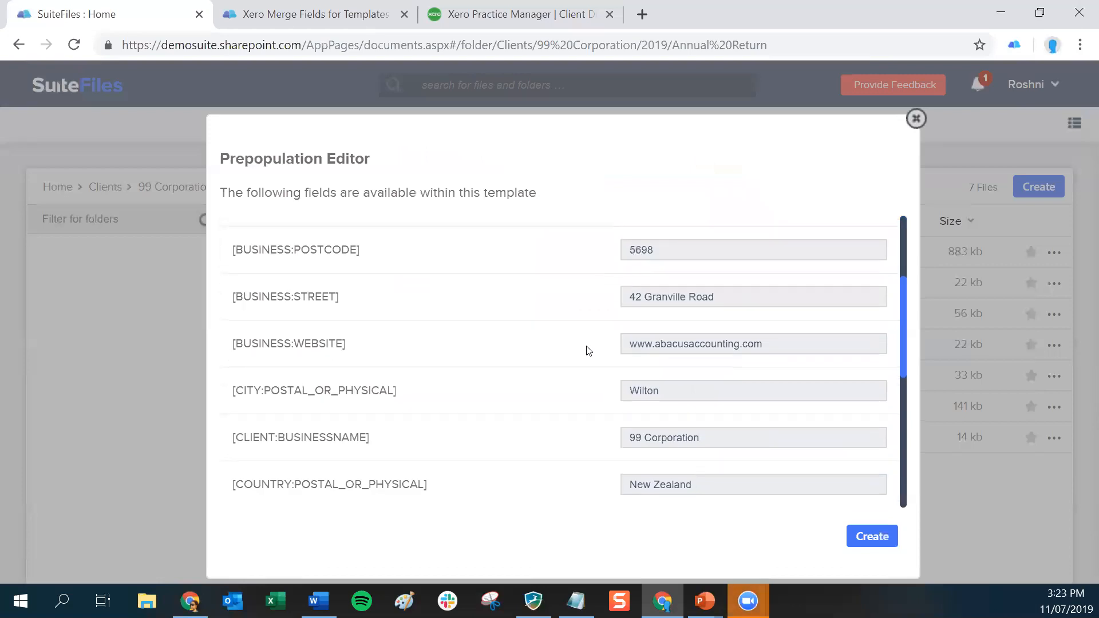
{"action": "scroll", "coordinate": [588, 350], "scroll_direction": "down", "scroll_amount": 1}
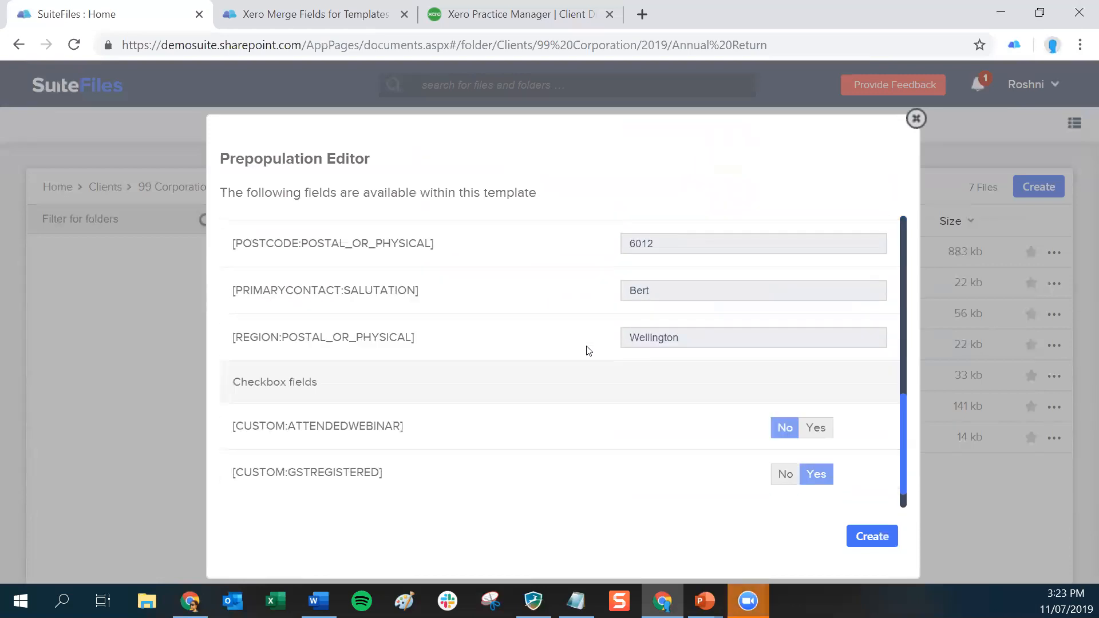
{"action": "scroll", "coordinate": [587, 347], "scroll_direction": "down", "scroll_amount": 1}
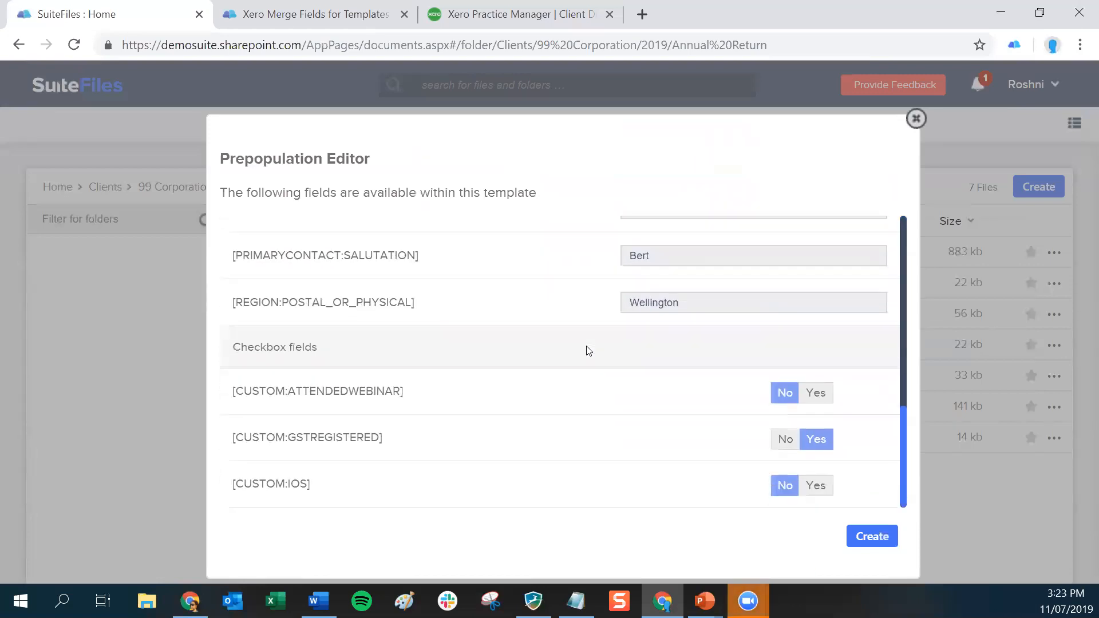
{"action": "left_click_drag", "start_coordinate": [233, 347], "coordinate": [328, 350]}
{"action": "left_click", "coordinate": [361, 350]}
- Try the [CUSTOM:ATTENDEDWEBINAR] checkbox field at Yes and set it back to No
{"action": "left_click", "coordinate": [822, 397]}
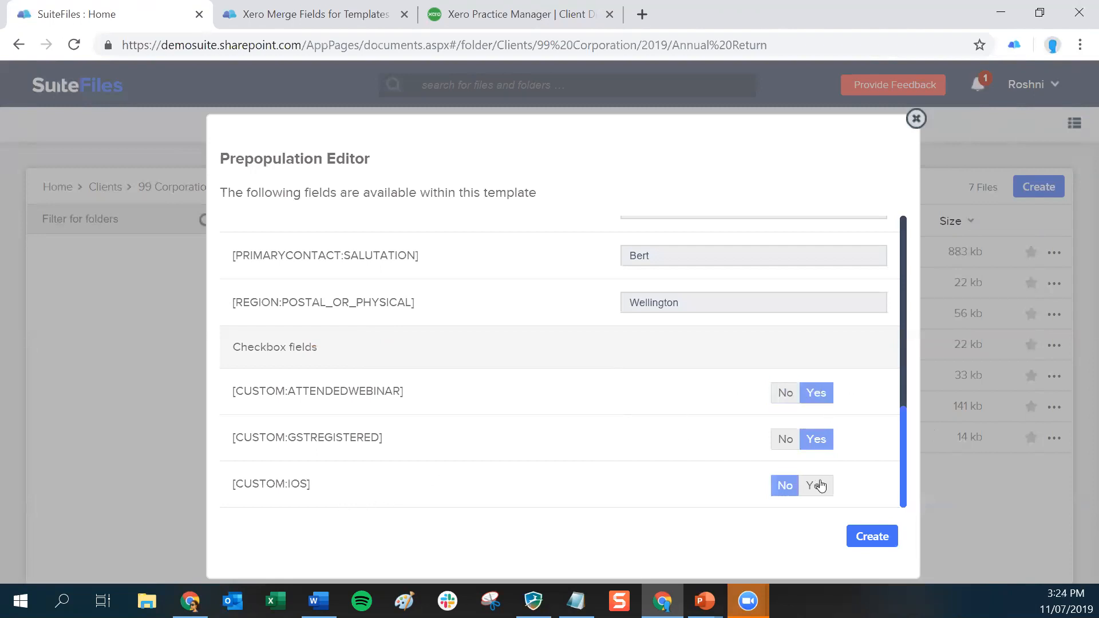
{"action": "left_click", "coordinate": [775, 395]}
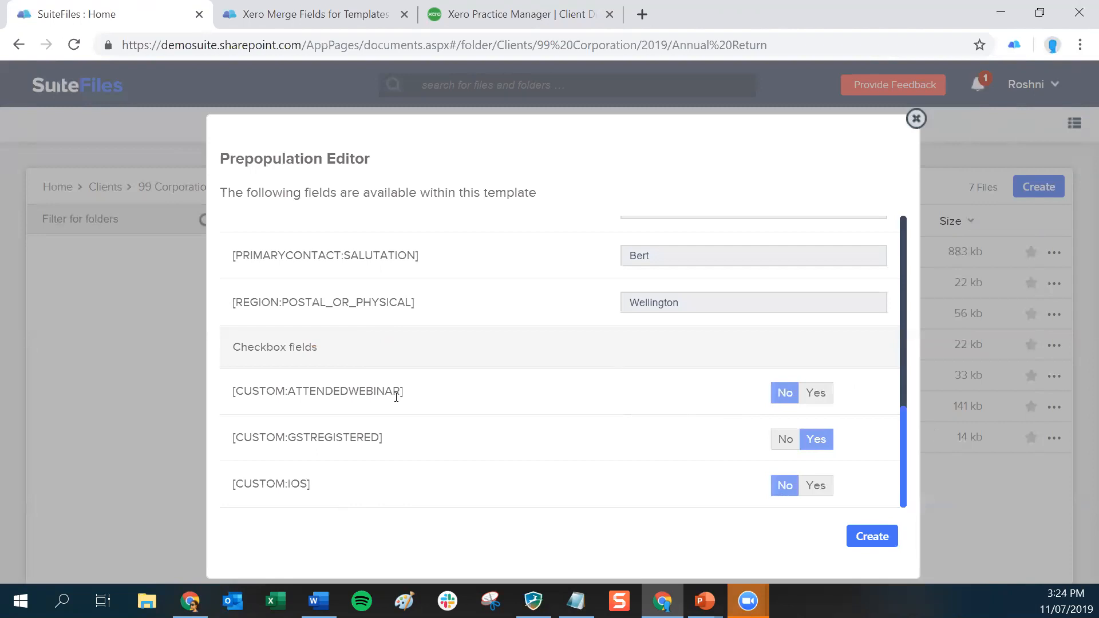
- Replace the [PRIMARYCONTACT:SALUTATION] value with a different first name for the contact
{"action": "scroll", "coordinate": [564, 397], "scroll_direction": "up", "scroll_amount": 3}
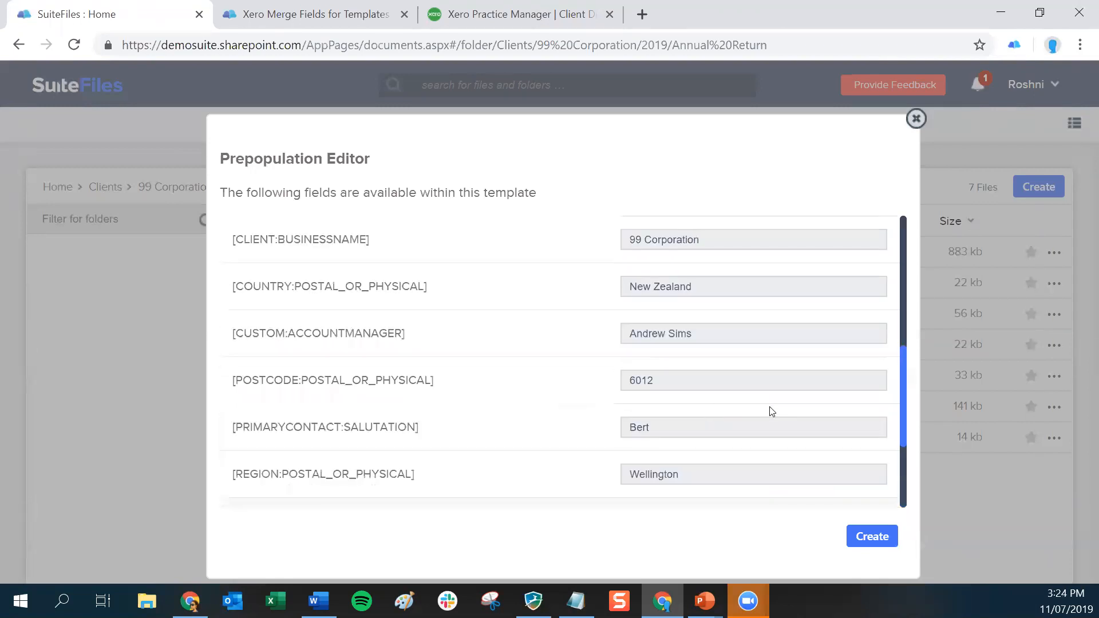
{"action": "scroll", "coordinate": [769, 407], "scroll_direction": "up", "scroll_amount": 7}
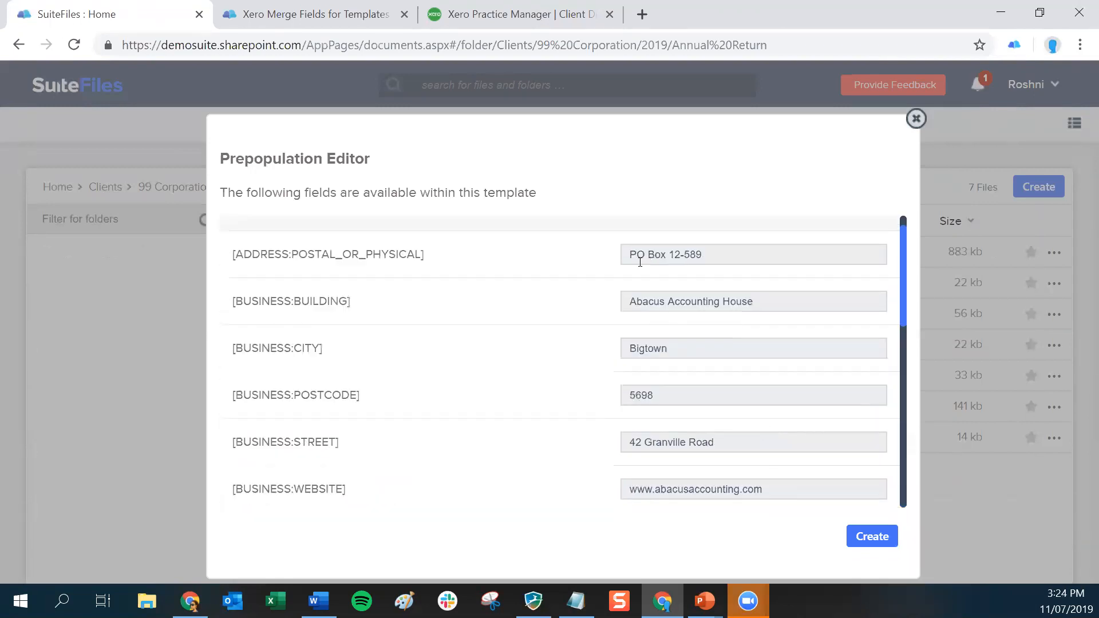
{"action": "scroll", "coordinate": [790, 347], "scroll_direction": "down", "scroll_amount": 8}
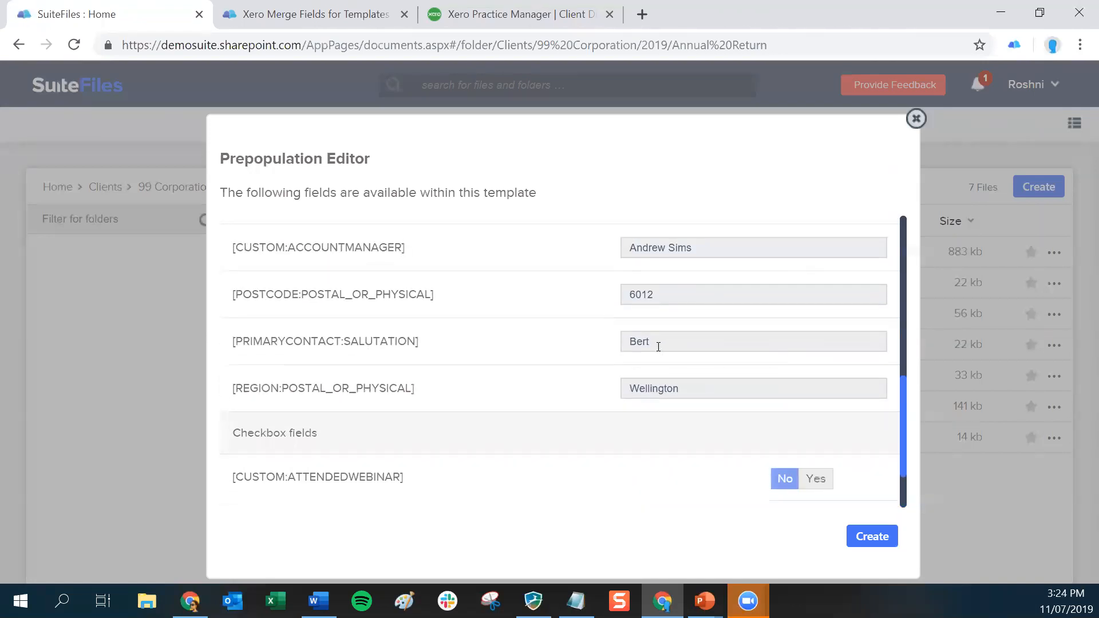
{"action": "double_click", "coordinate": [650, 342]}
{"action": "type", "text": "Bob"}
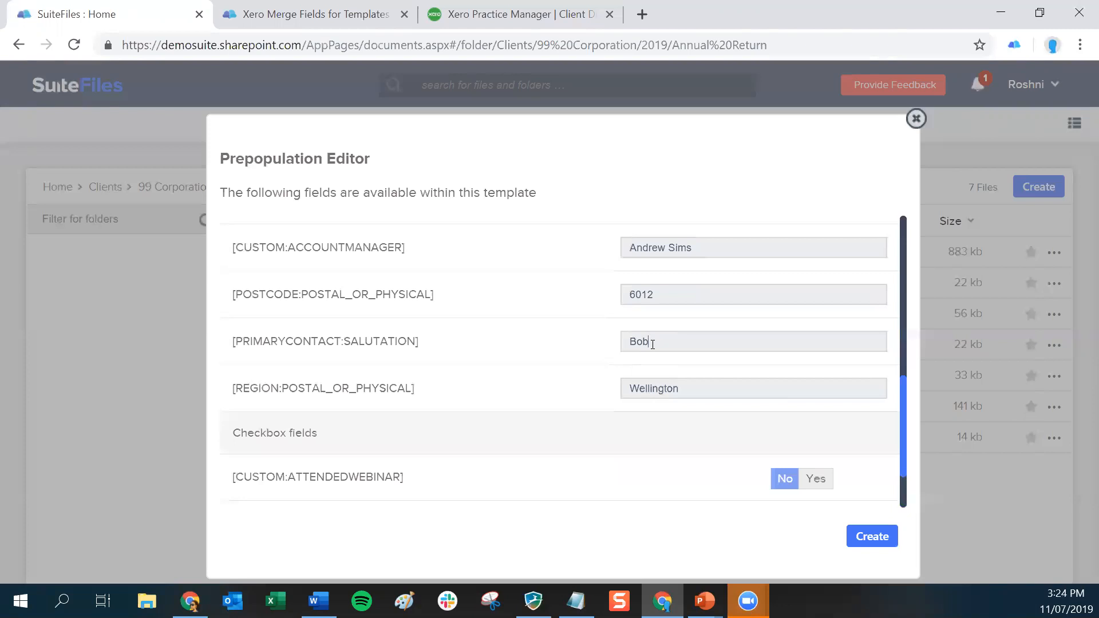
- Check the field values once more, create the letter for 99 Corporation and read through its preview
{"action": "scroll", "coordinate": [708, 335], "scroll_direction": "down", "scroll_amount": 2}
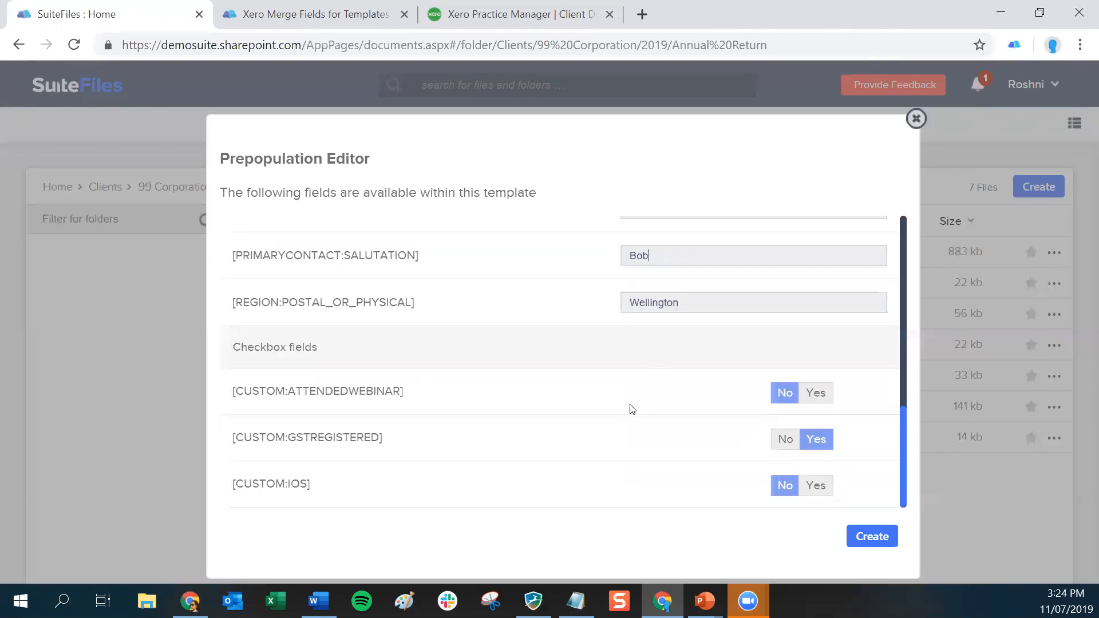
{"action": "scroll", "coordinate": [627, 425], "scroll_direction": "up", "scroll_amount": 10}
{"action": "scroll", "coordinate": [625, 427], "scroll_direction": "down", "scroll_amount": 10}
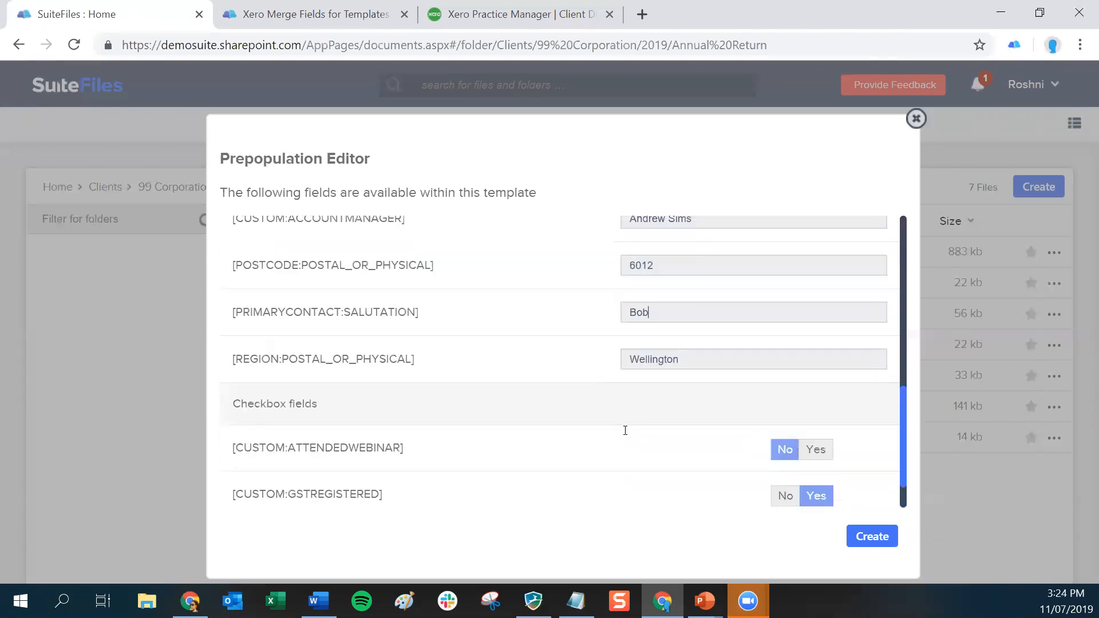
{"action": "left_click", "coordinate": [870, 538]}
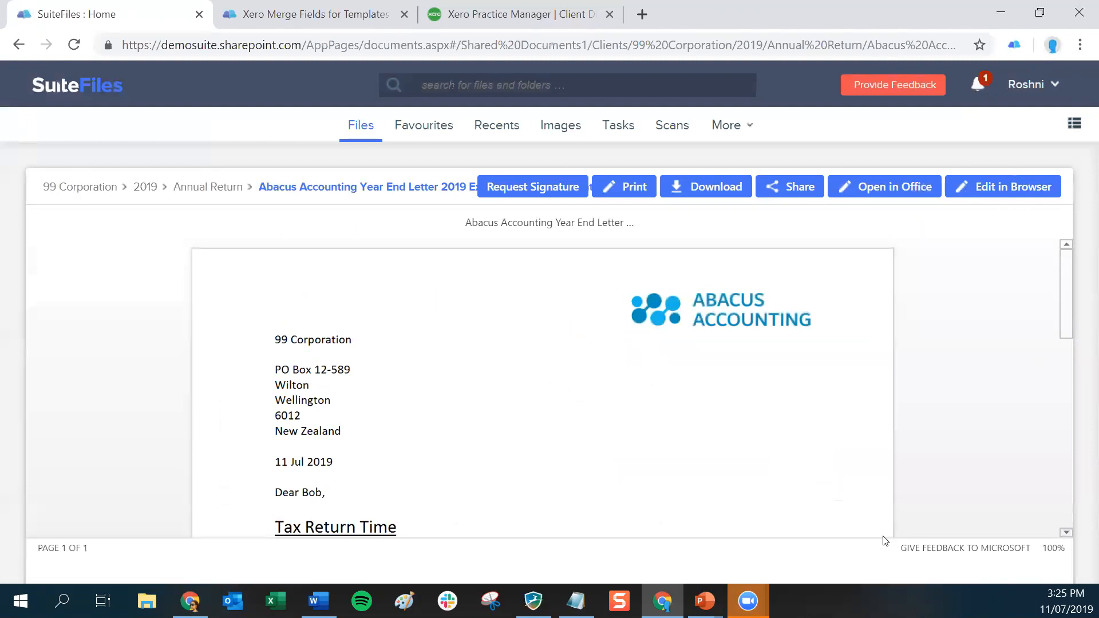
{"action": "scroll", "coordinate": [561, 420], "scroll_direction": "down", "scroll_amount": 5}
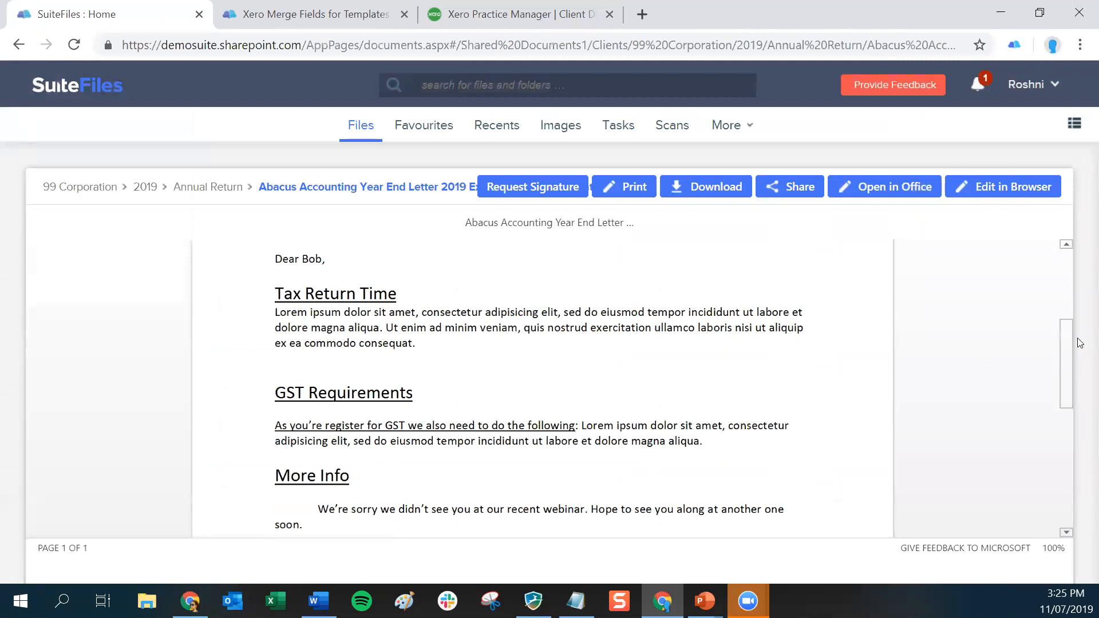
{"action": "mouse_move", "coordinate": [1065, 339]}
{"action": "left_mouse_down"}
{"action": "mouse_move", "coordinate": [1074, 398]}
{"action": "mouse_move", "coordinate": [1075, 357]}
{"action": "left_mouse_up"}
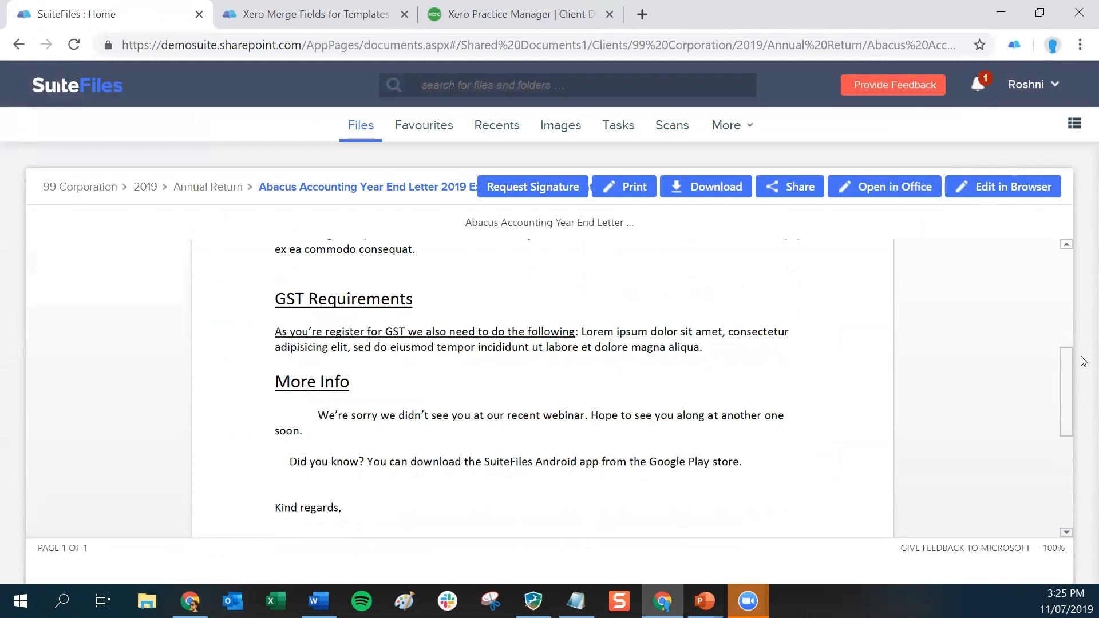
- Open the new letter for editing in the browser and examine the conditional text under GST Requirements and More Info
{"action": "left_click", "coordinate": [1002, 191]}
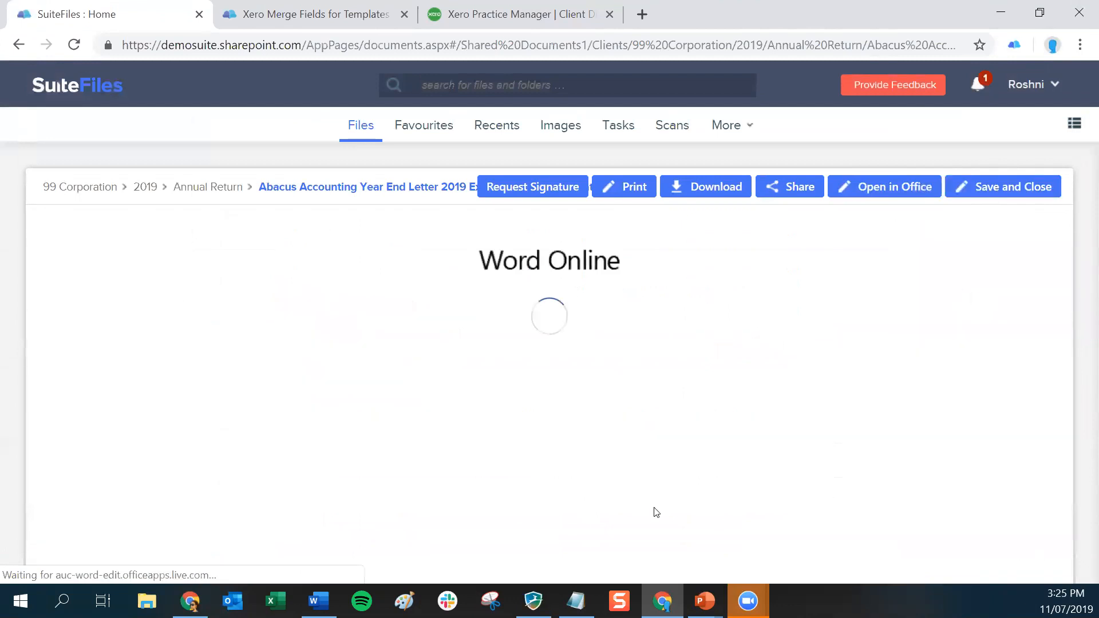
{"action": "scroll", "coordinate": [370, 399], "scroll_direction": "down", "scroll_amount": 10}
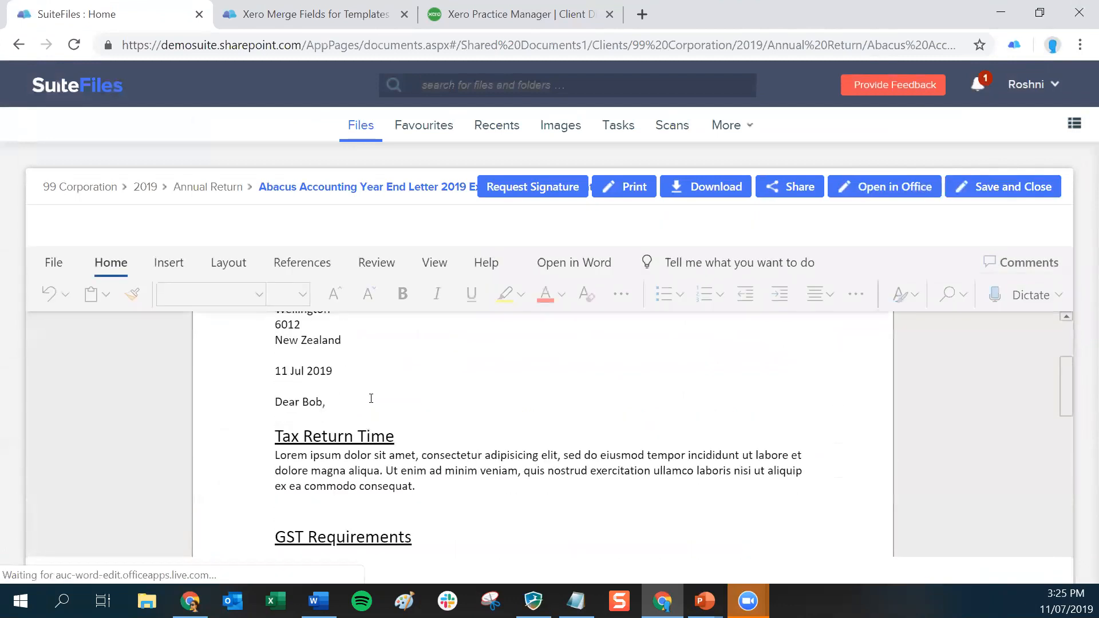
{"action": "scroll", "coordinate": [371, 396], "scroll_direction": "up", "scroll_amount": 3}
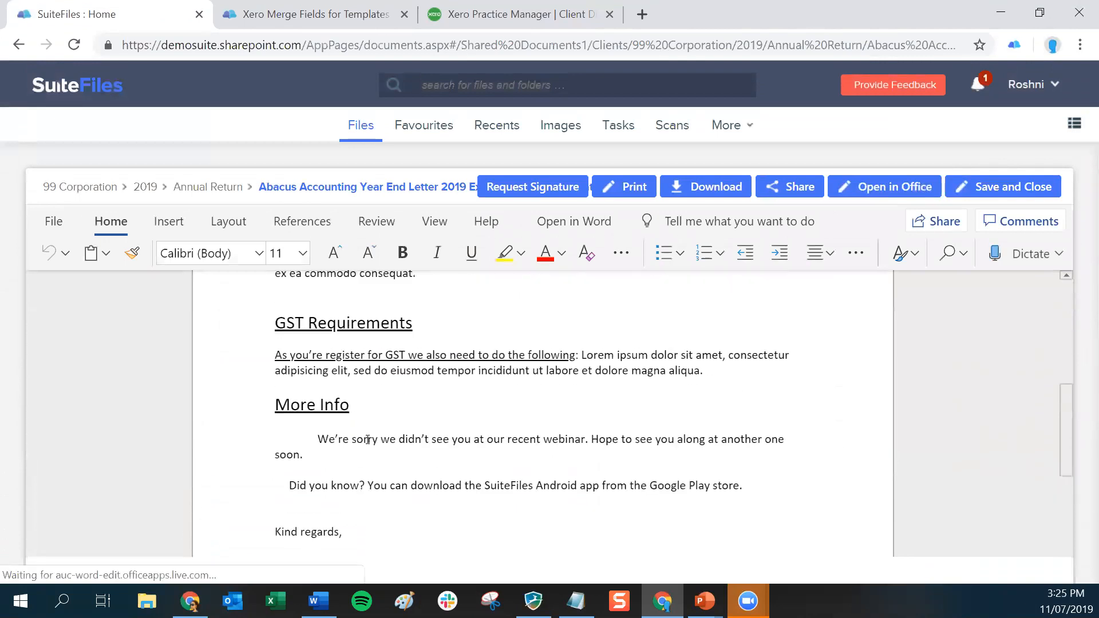
{"action": "scroll", "coordinate": [320, 418], "scroll_direction": "up", "scroll_amount": 3}
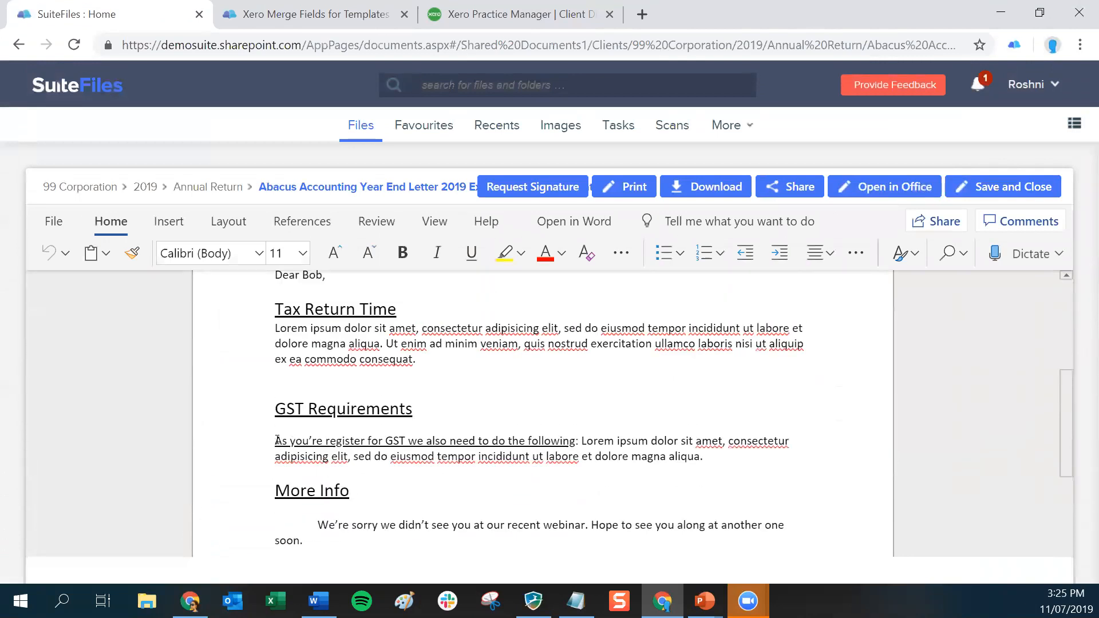
{"action": "left_click_drag", "start_coordinate": [273, 441], "coordinate": [579, 441]}
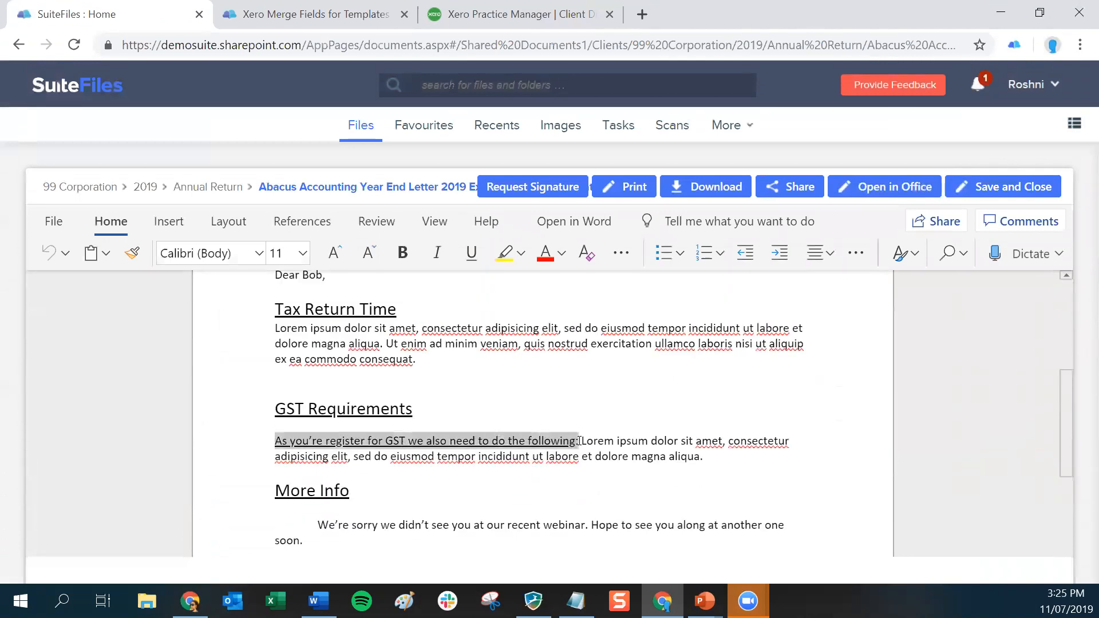
{"action": "left_click_drag", "start_coordinate": [730, 453], "coordinate": [581, 440]}
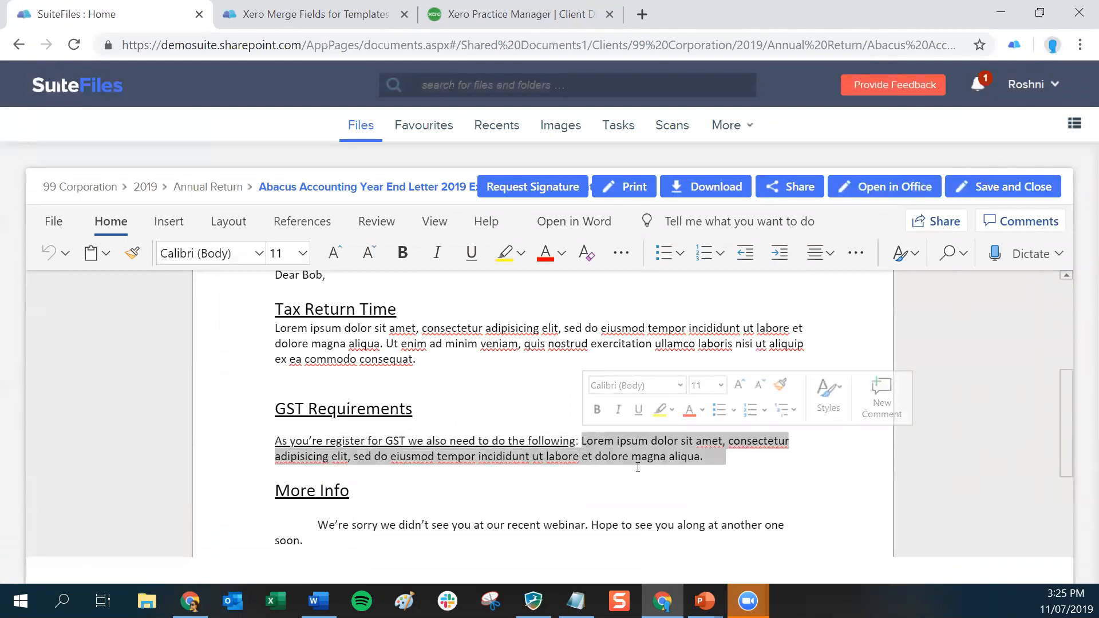
{"action": "scroll", "coordinate": [637, 467], "scroll_direction": "down", "scroll_amount": 3}
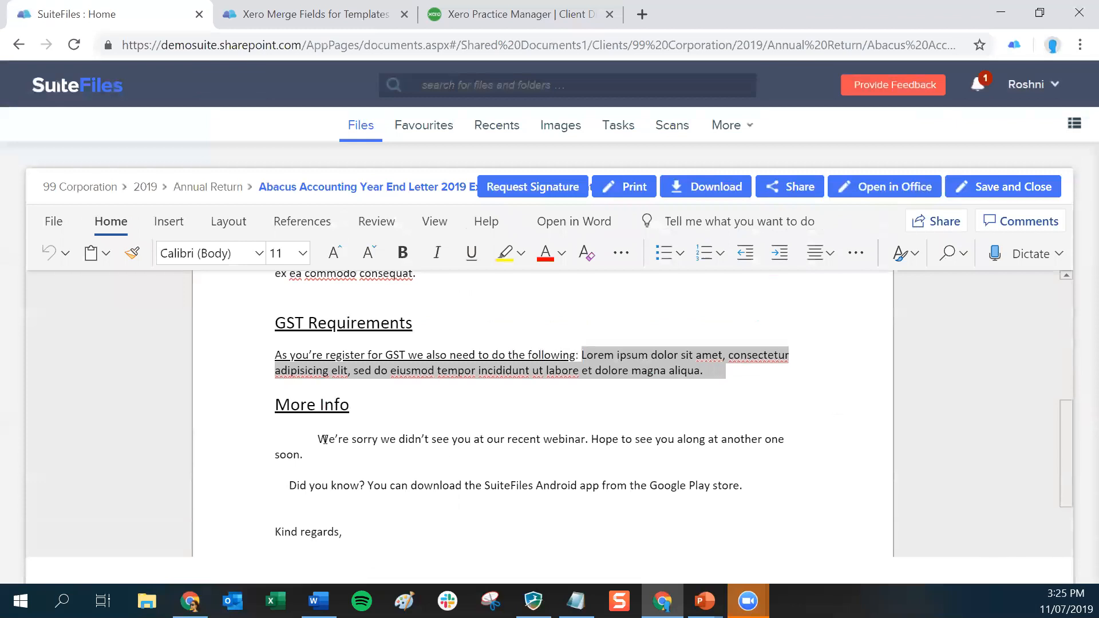
- Remove the extra indent spaces before the webinar paragraph and the "Did you know?" paragraph under More Info
{"action": "left_click_drag", "start_coordinate": [318, 440], "coordinate": [277, 440]}
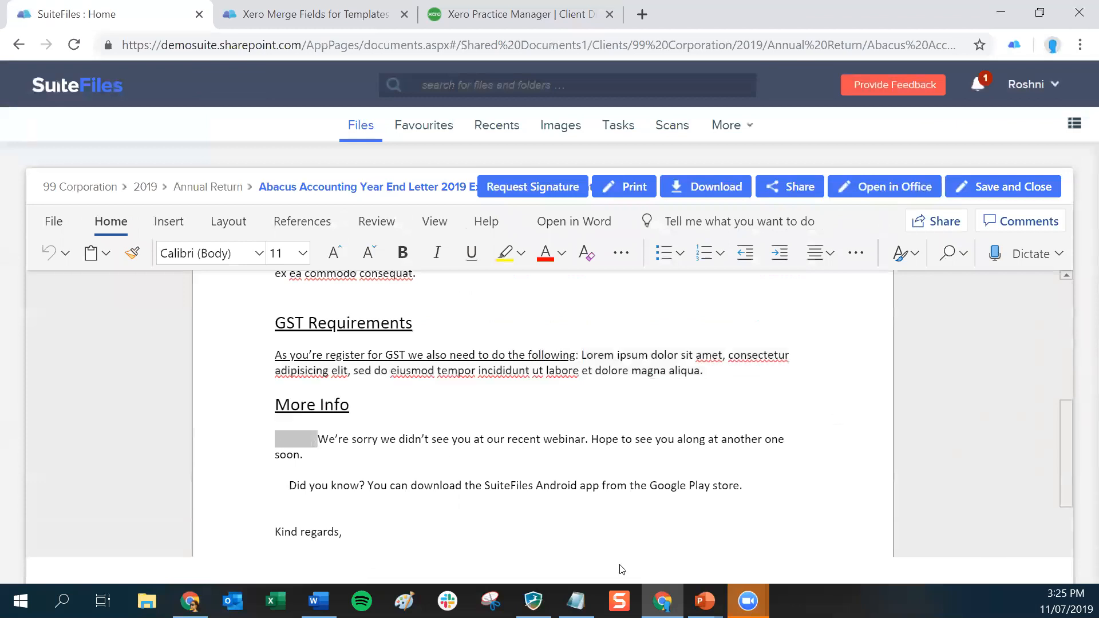
{"action": "key", "text": "Delete"}
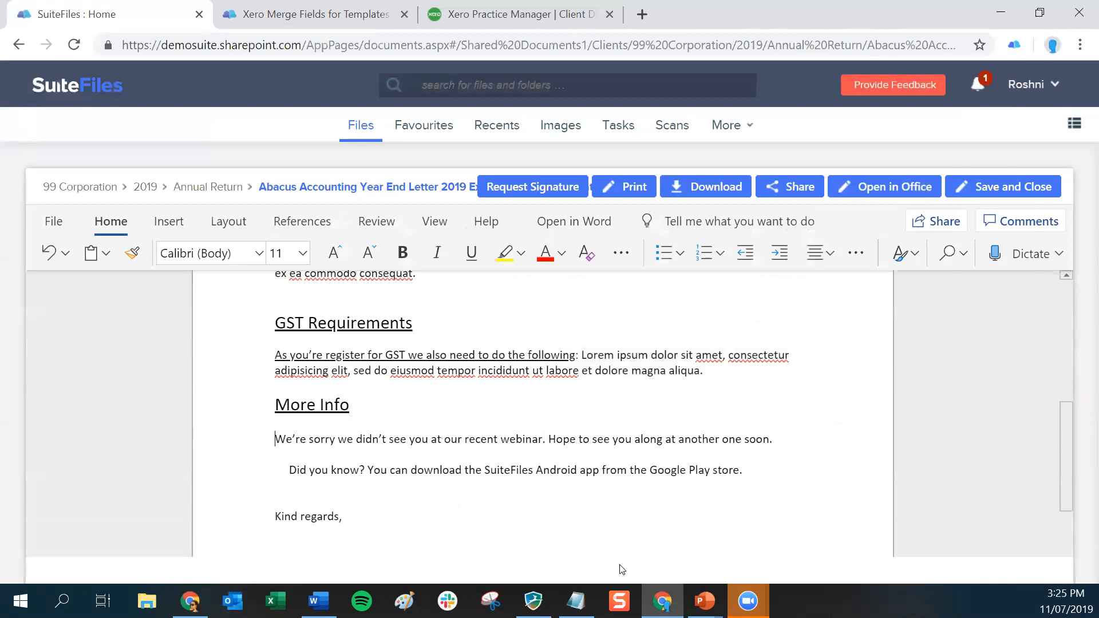
{"action": "left_click_drag", "start_coordinate": [281, 469], "coordinate": [275, 470]}
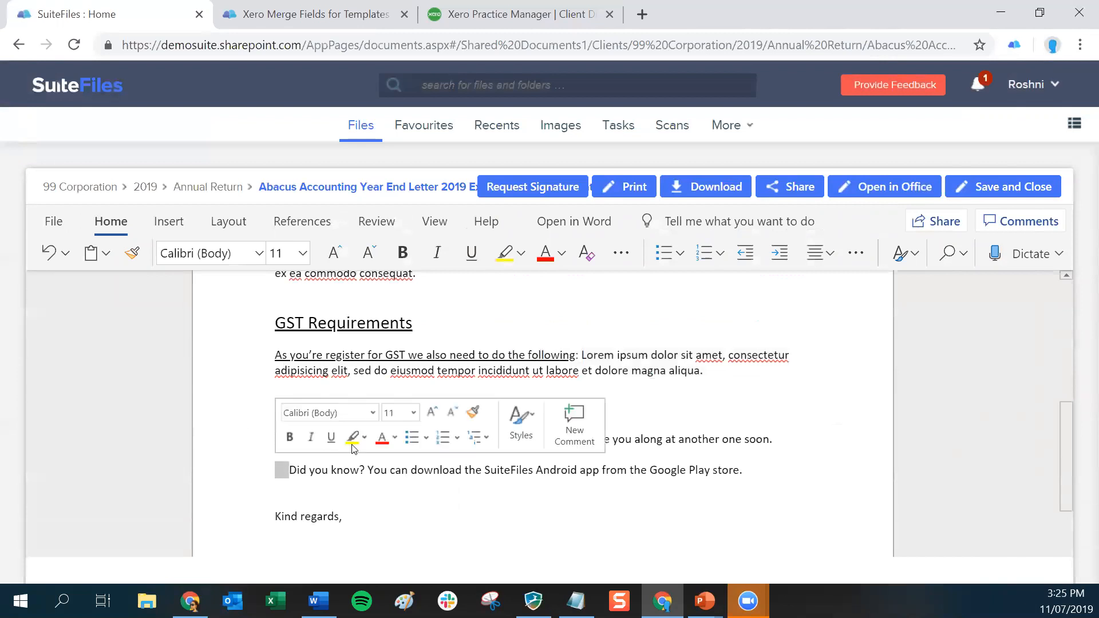
{"action": "key", "text": "Delete"}
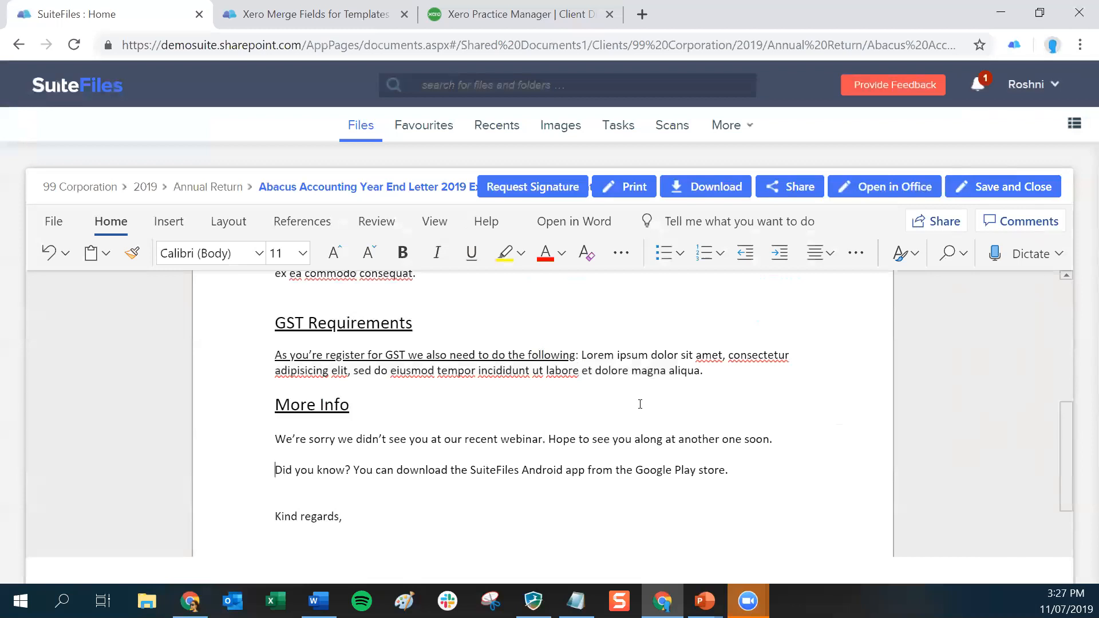
- Open the user and group management page and examine a user's permissions, especially "Allow user to manage templates"
{"action": "left_click", "coordinate": [728, 127]}
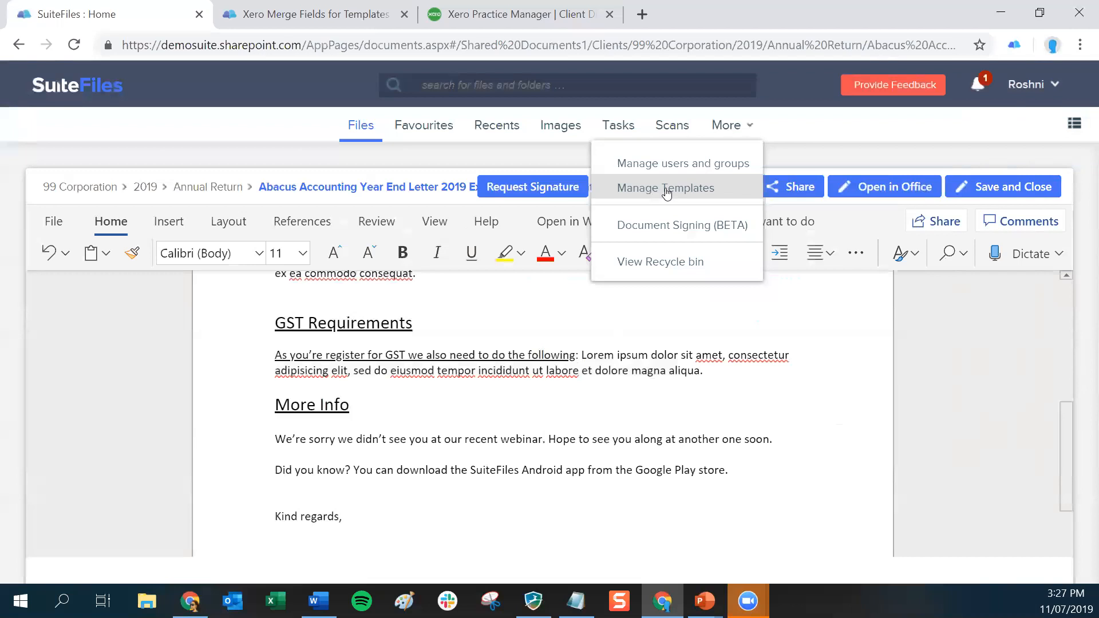
{"action": "left_click", "coordinate": [689, 166]}
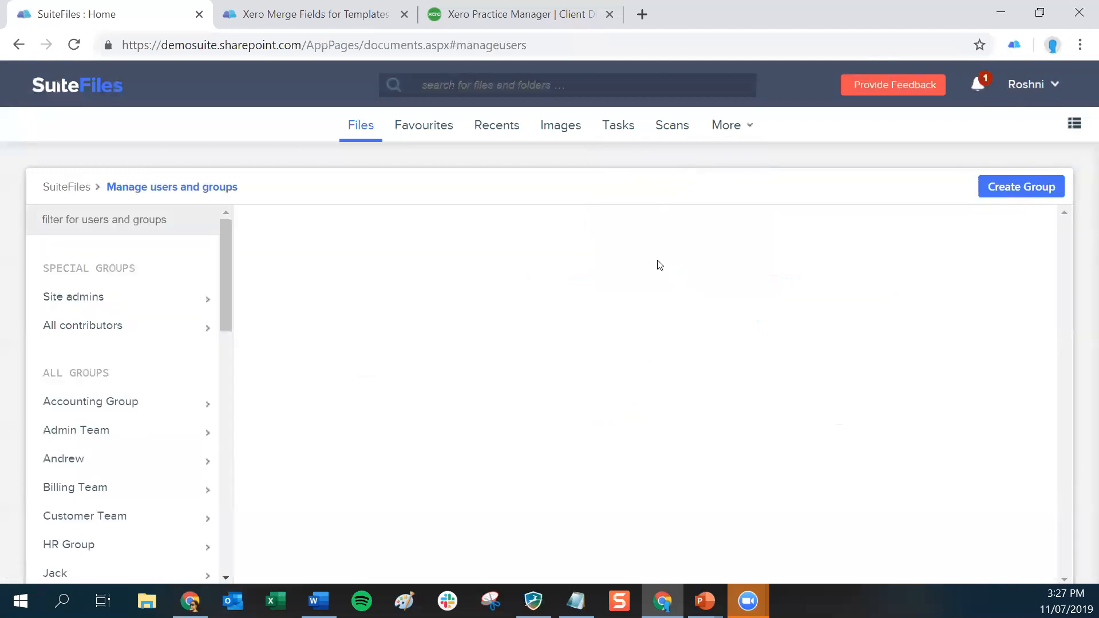
{"action": "scroll", "coordinate": [128, 319], "scroll_direction": "down", "scroll_amount": 10}
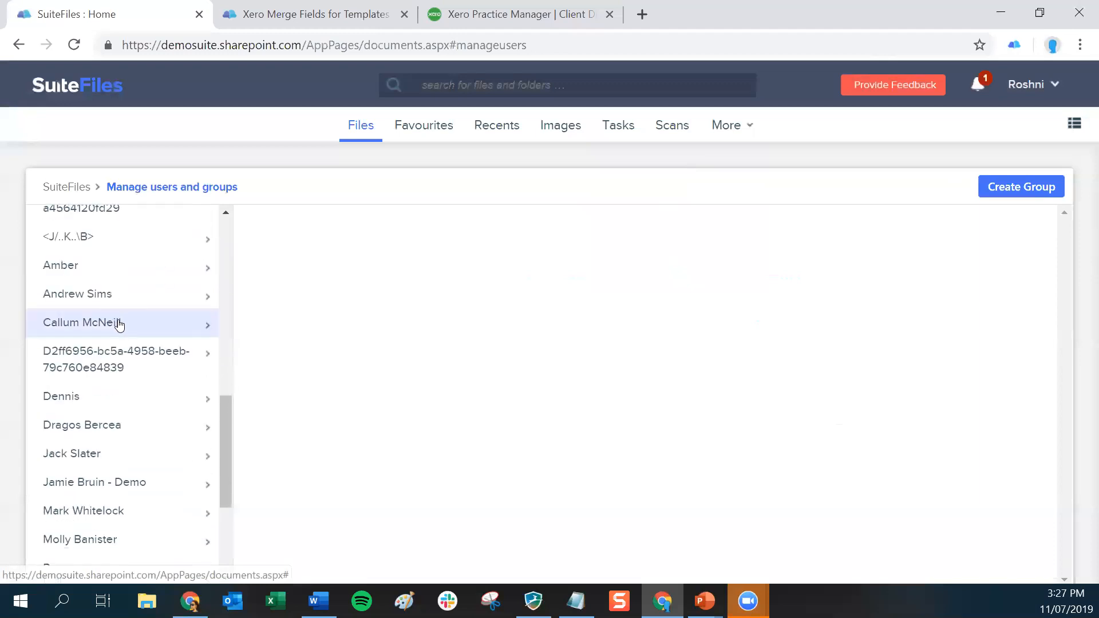
{"action": "left_click", "coordinate": [712, 127]}
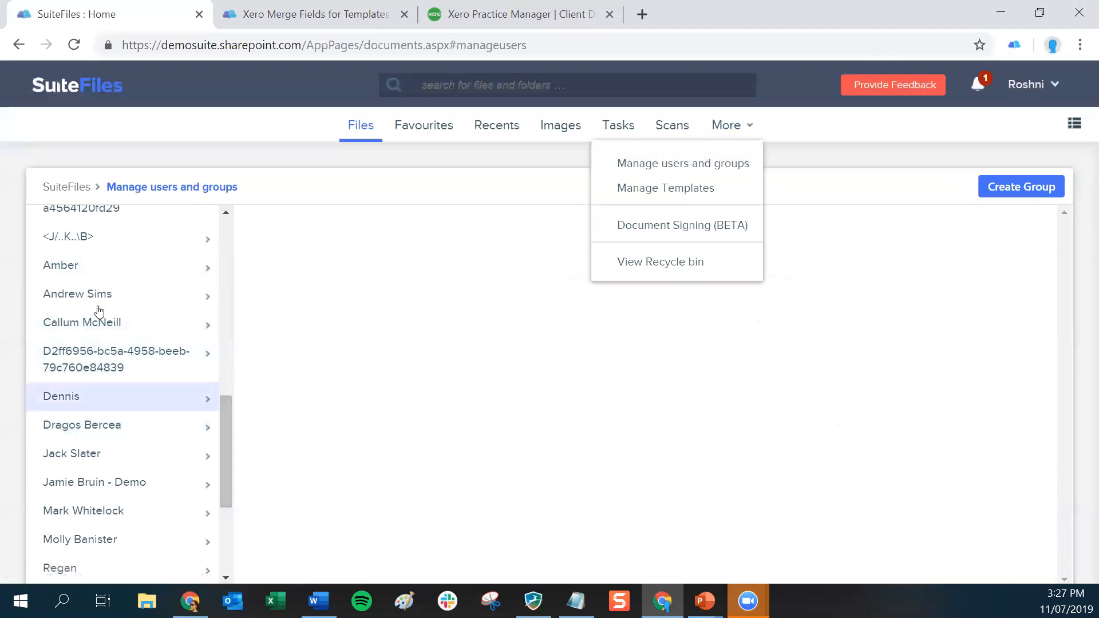
{"action": "scroll", "coordinate": [74, 316], "scroll_direction": "down", "scroll_amount": 4}
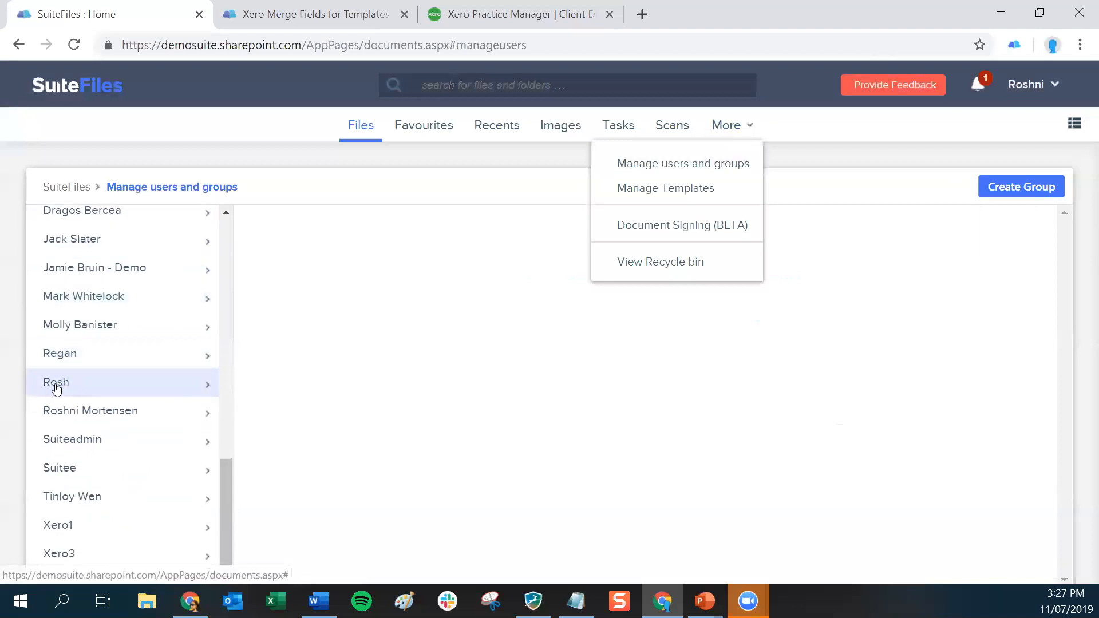
{"action": "left_click", "coordinate": [55, 388]}
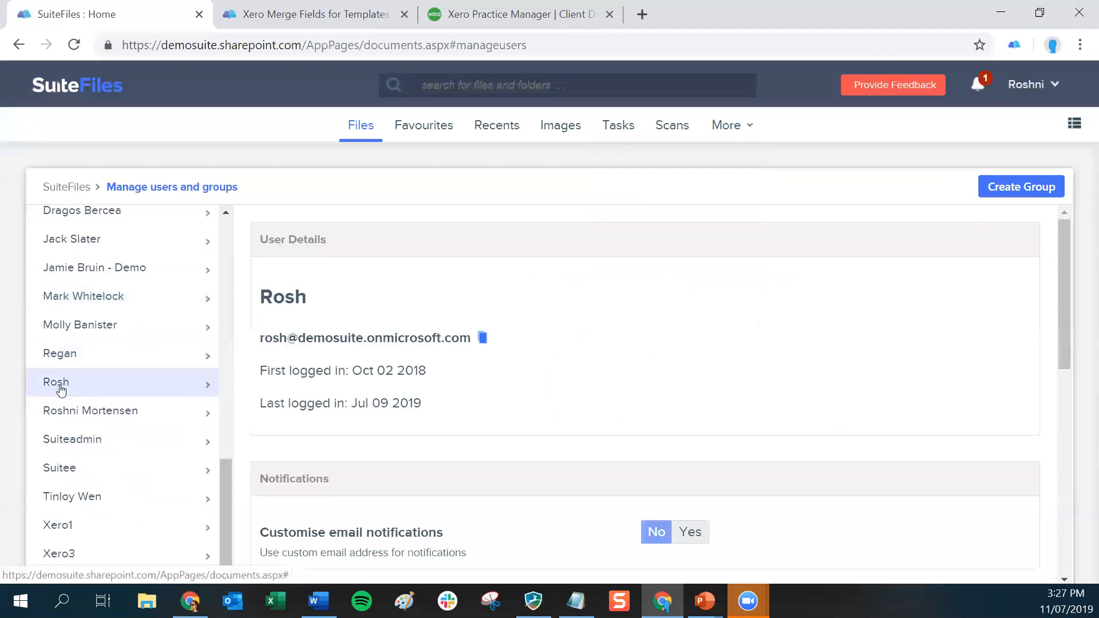
{"action": "scroll", "coordinate": [531, 390], "scroll_direction": "down", "scroll_amount": 7}
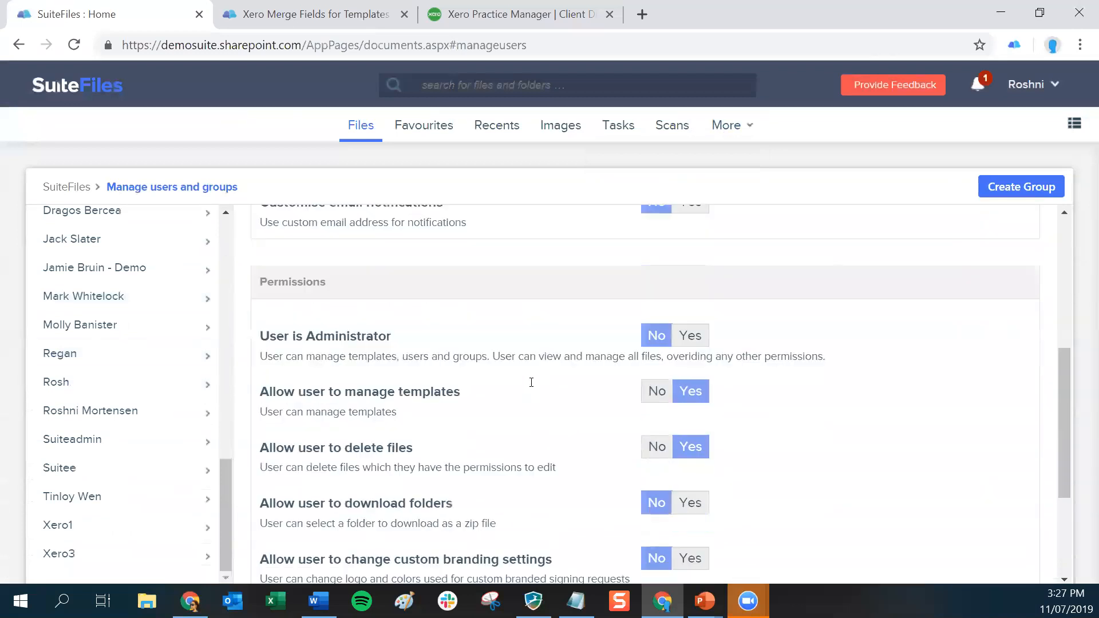
{"action": "left_click_drag", "start_coordinate": [260, 291], "coordinate": [471, 294]}
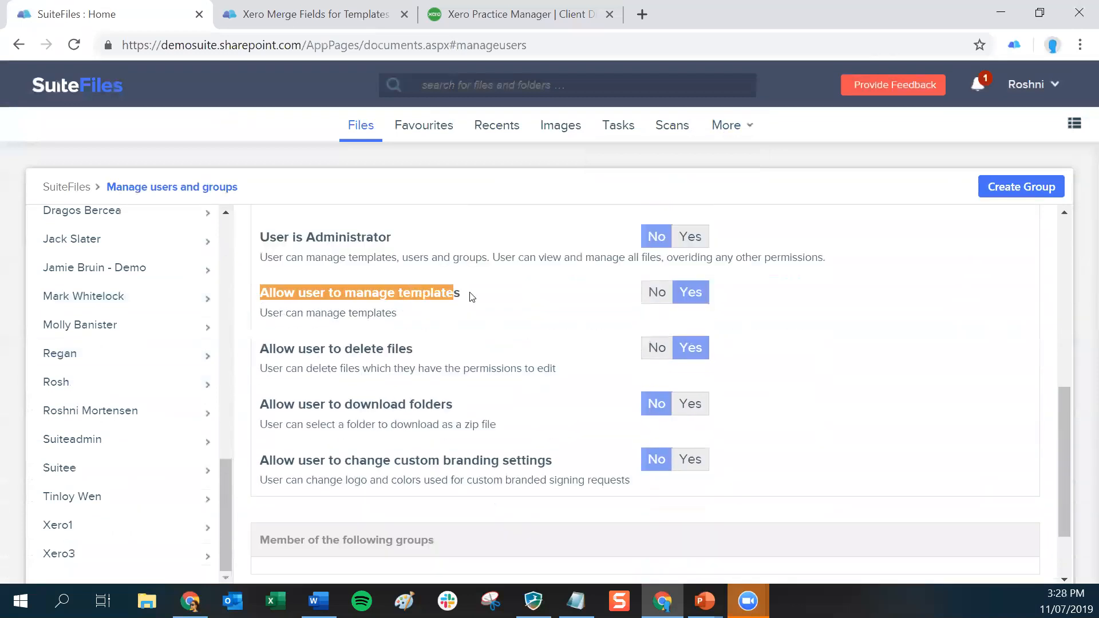
{"action": "left_click", "coordinate": [466, 315]}
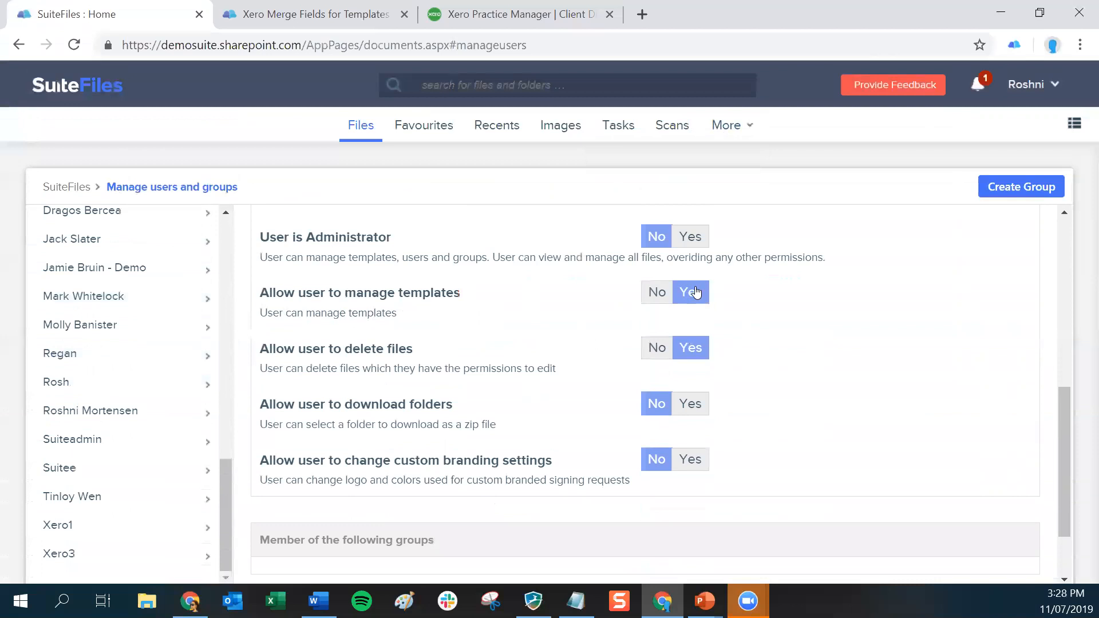
- Open the template browser and look through the email, folder and document templates
{"action": "left_click", "coordinate": [728, 127]}
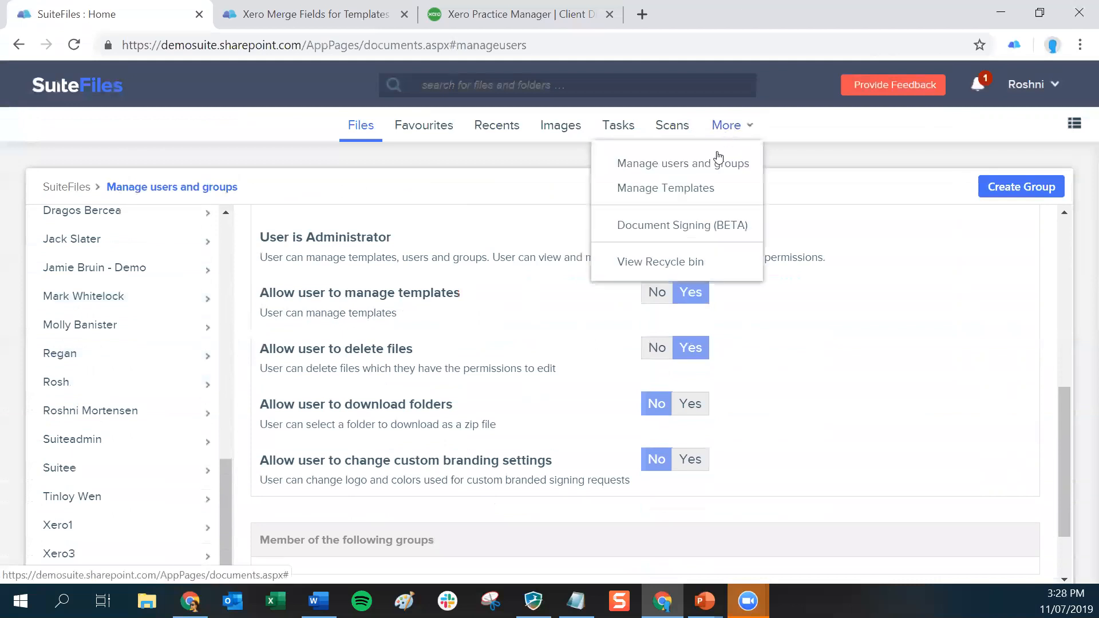
{"action": "left_click", "coordinate": [690, 188]}
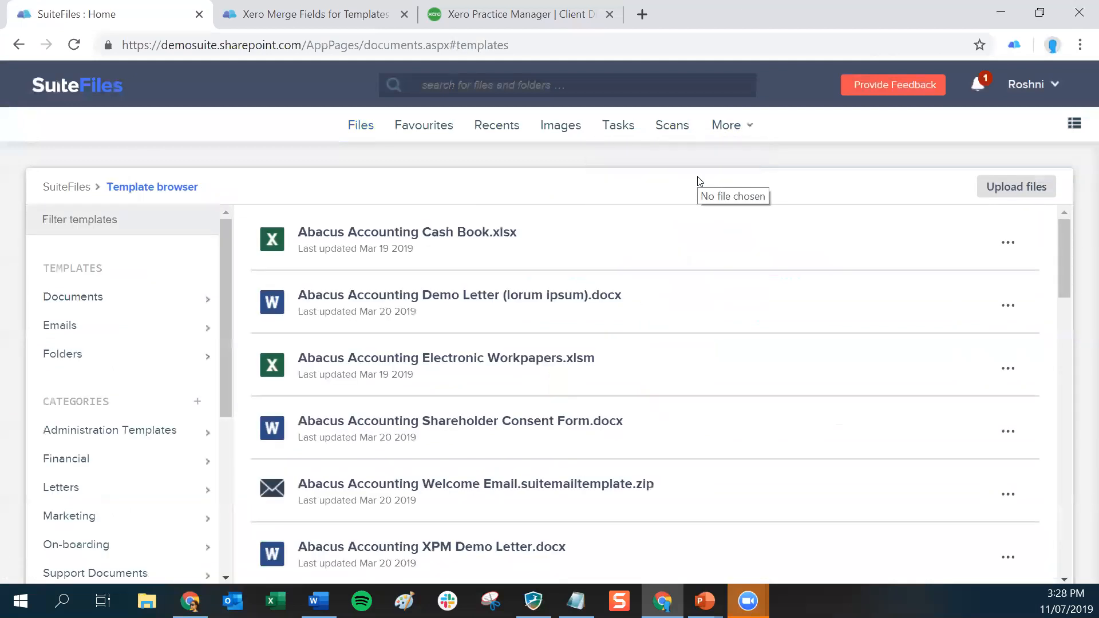
{"action": "left_click", "coordinate": [64, 328]}
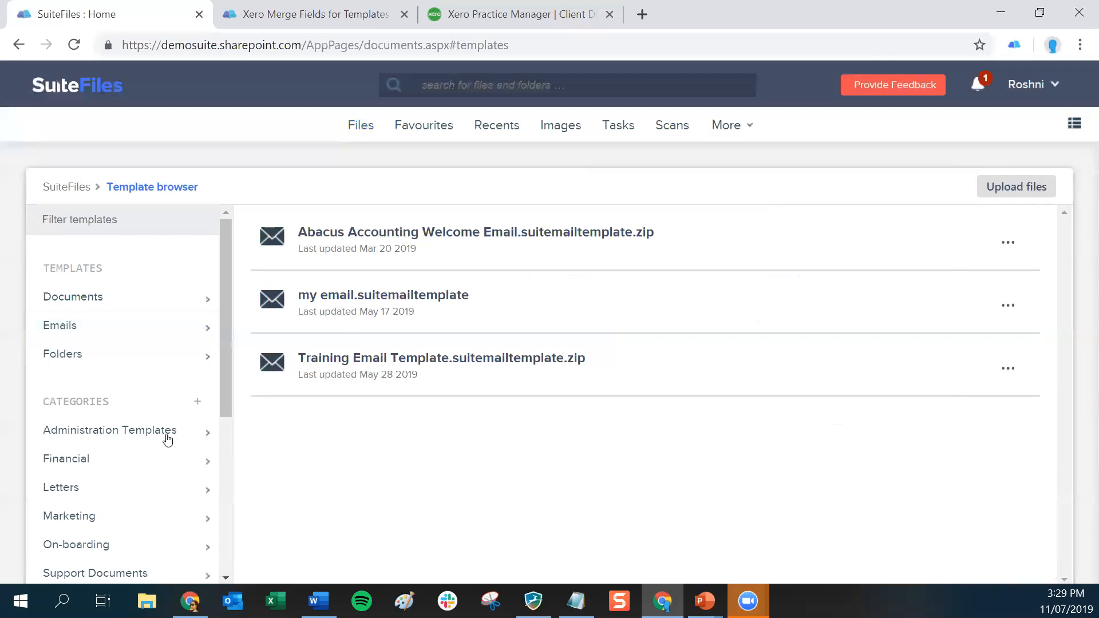
{"action": "left_click", "coordinate": [97, 357]}
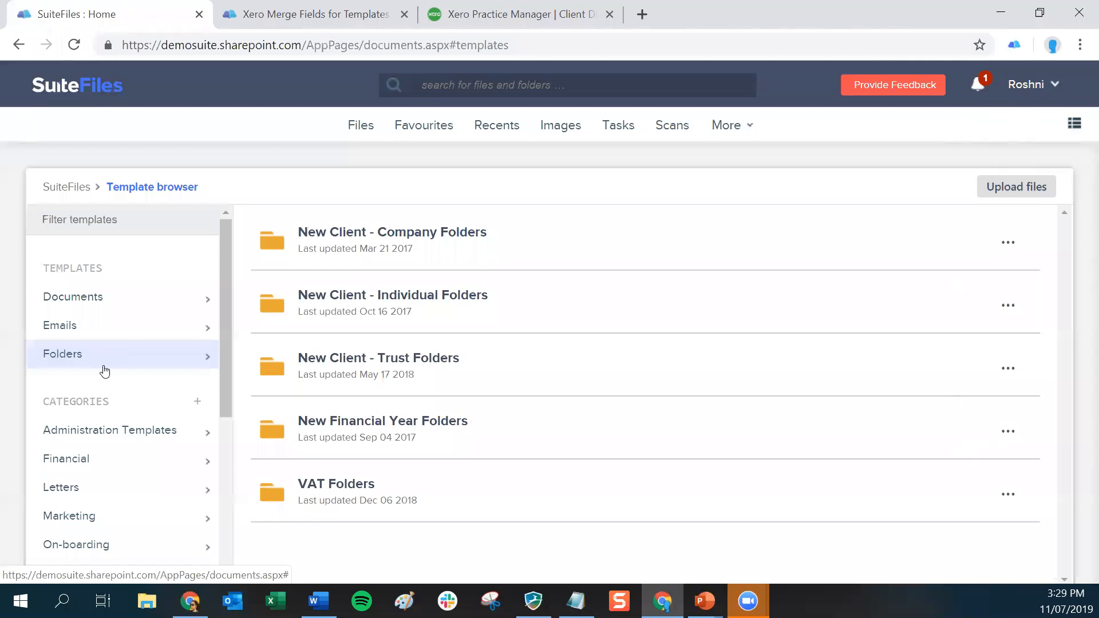
{"action": "left_click", "coordinate": [89, 297]}
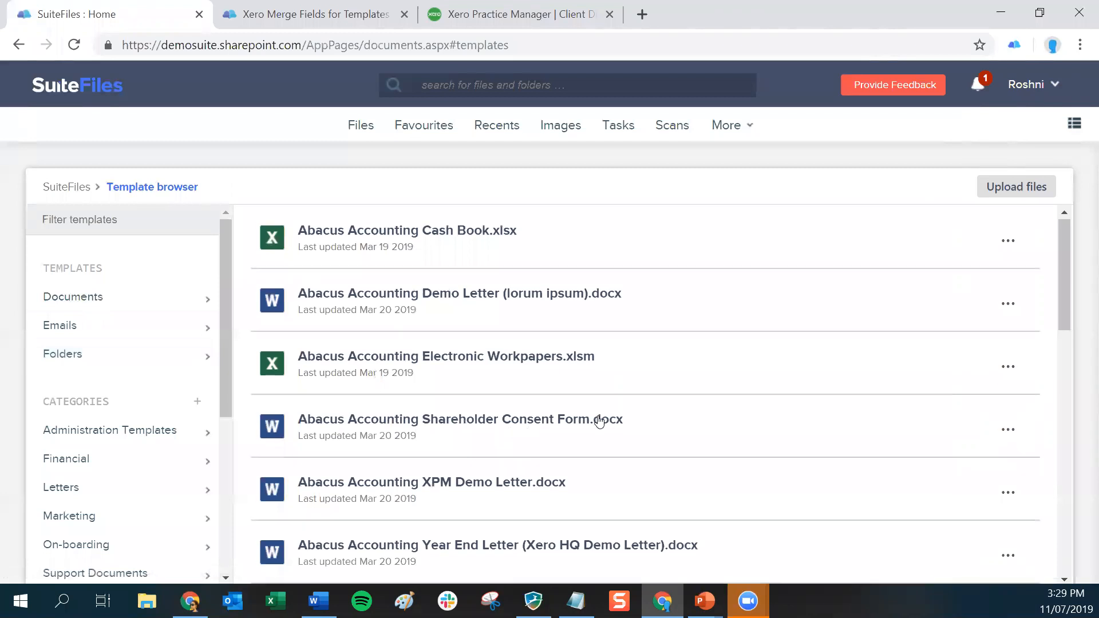
- Open the template Abacus Accounting Year End Letter 2019 Example.docx from the document templates
{"action": "scroll", "coordinate": [598, 420], "scroll_direction": "down", "scroll_amount": 4}
{"action": "scroll", "coordinate": [599, 420], "scroll_direction": "down", "scroll_amount": 1}
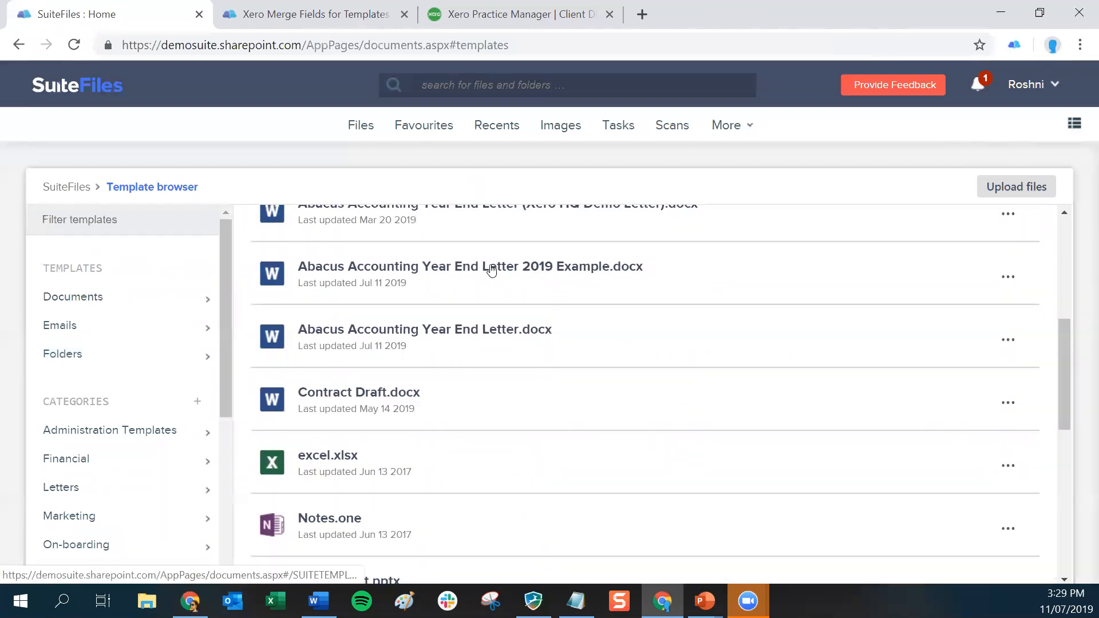
{"action": "left_click", "coordinate": [491, 269]}
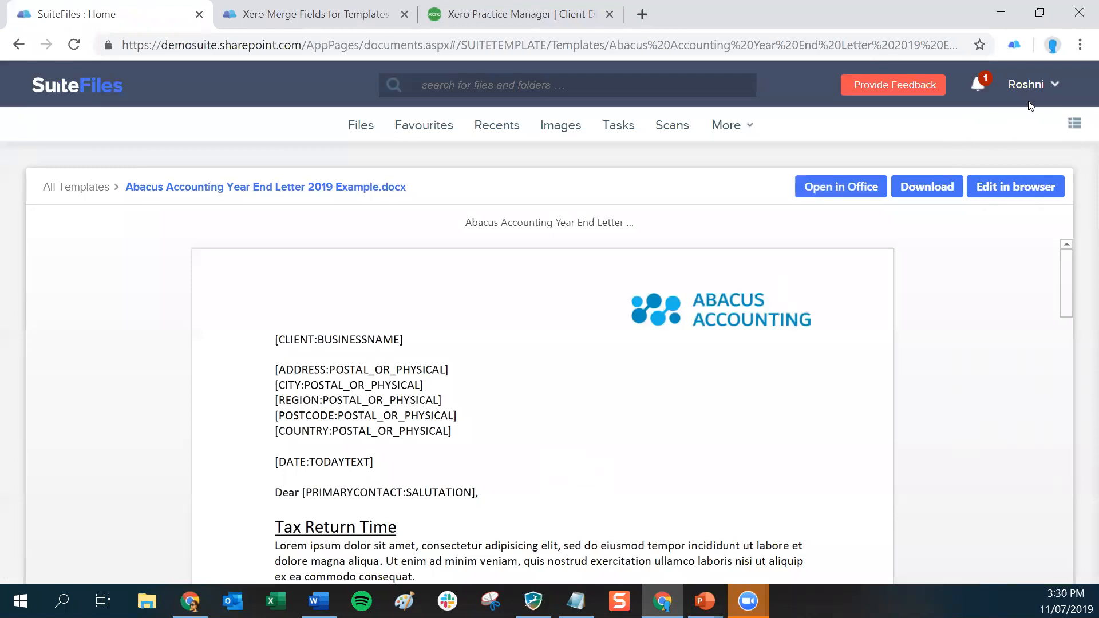
- Show the smart fields beside the template, examine the date fields and compare them with the Xero merge fields help article
{"action": "left_click", "coordinate": [1074, 126]}
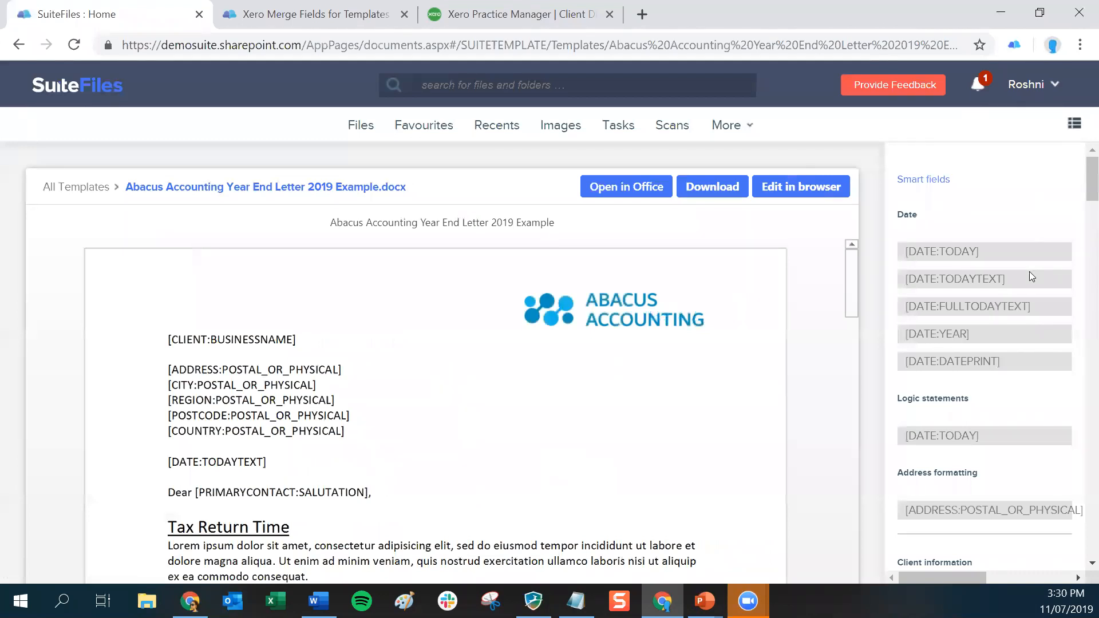
{"action": "scroll", "coordinate": [1029, 273], "scroll_direction": "down", "scroll_amount": 3}
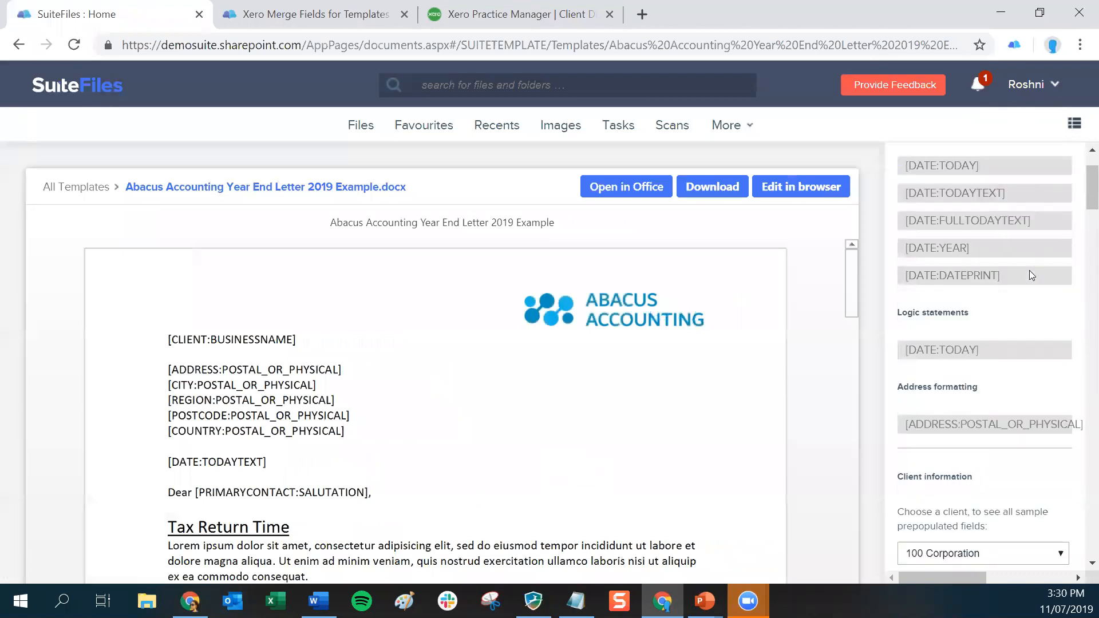
{"action": "scroll", "coordinate": [1028, 273], "scroll_direction": "up", "scroll_amount": 3}
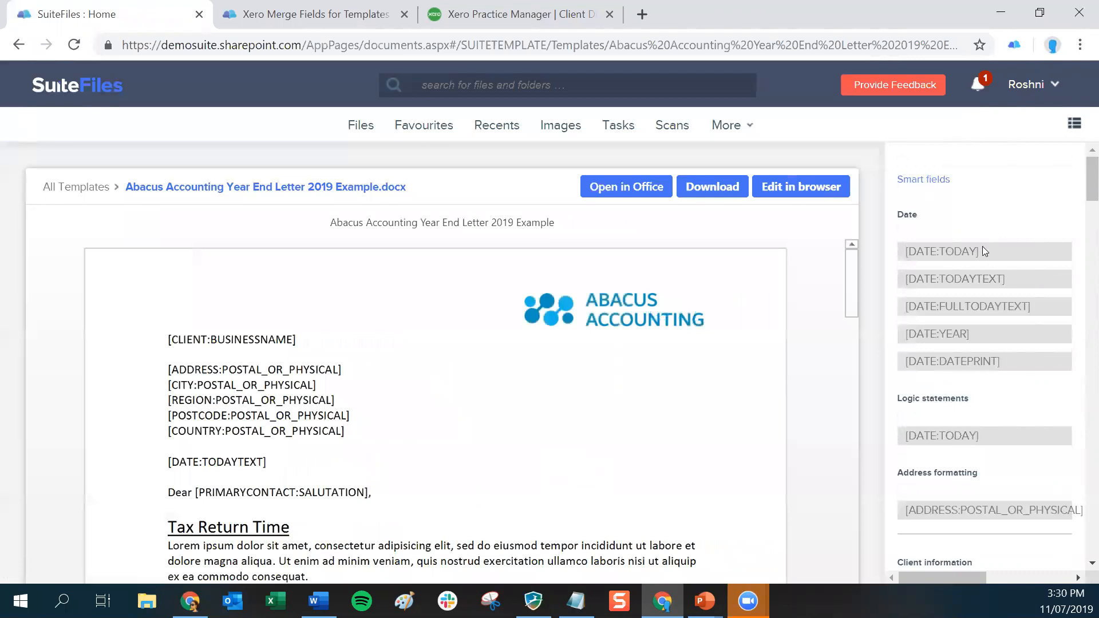
{"action": "left_click_drag", "start_coordinate": [979, 252], "coordinate": [900, 260]}
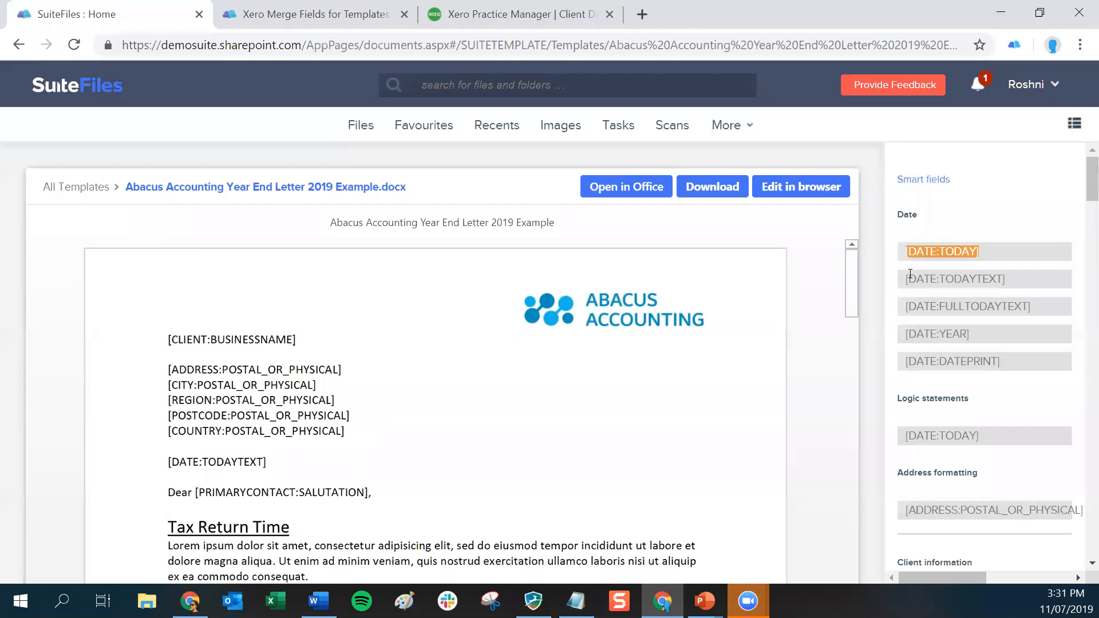
{"action": "left_click", "coordinate": [292, 14]}
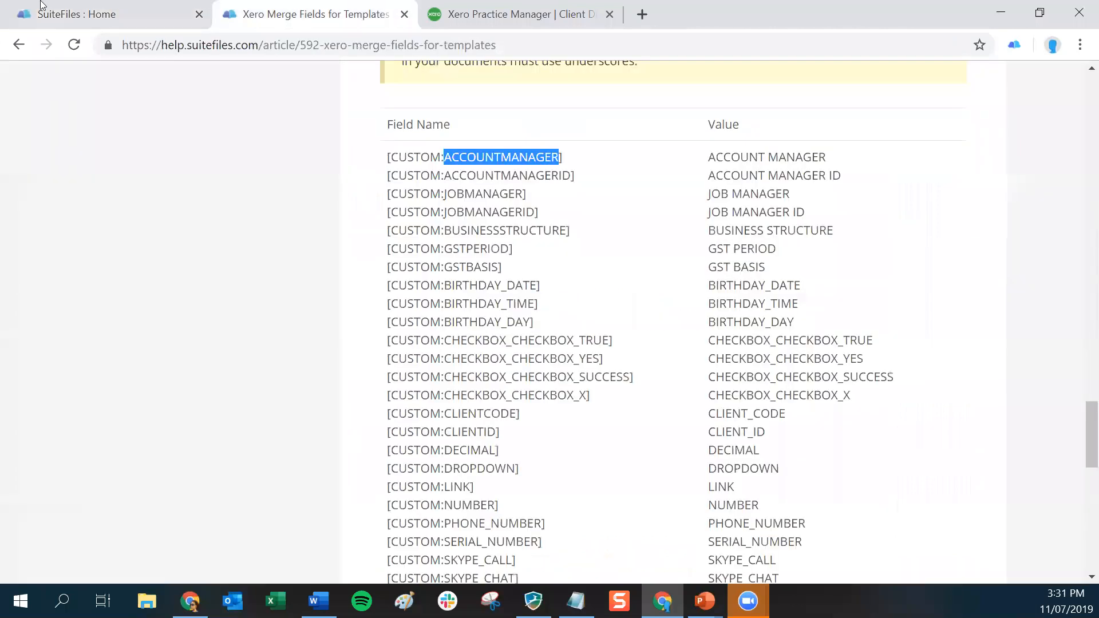
{"action": "left_click", "coordinate": [127, 20]}
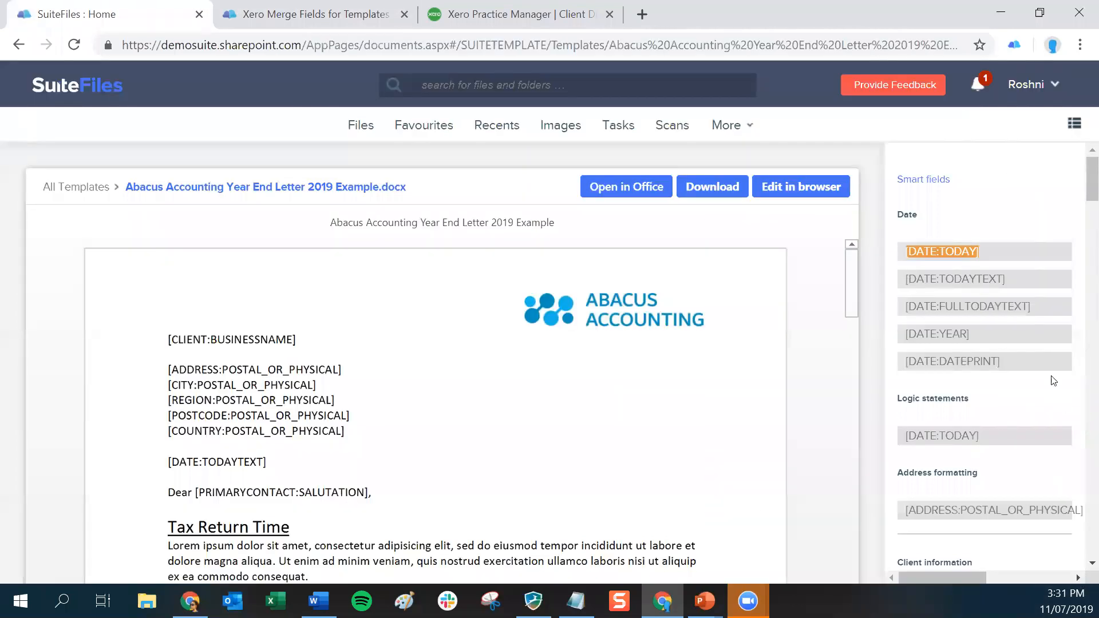
- Choose 99 Corporation as the sample client for the prepopulated client information fields
{"action": "scroll", "coordinate": [1053, 379], "scroll_direction": "down", "scroll_amount": 5}
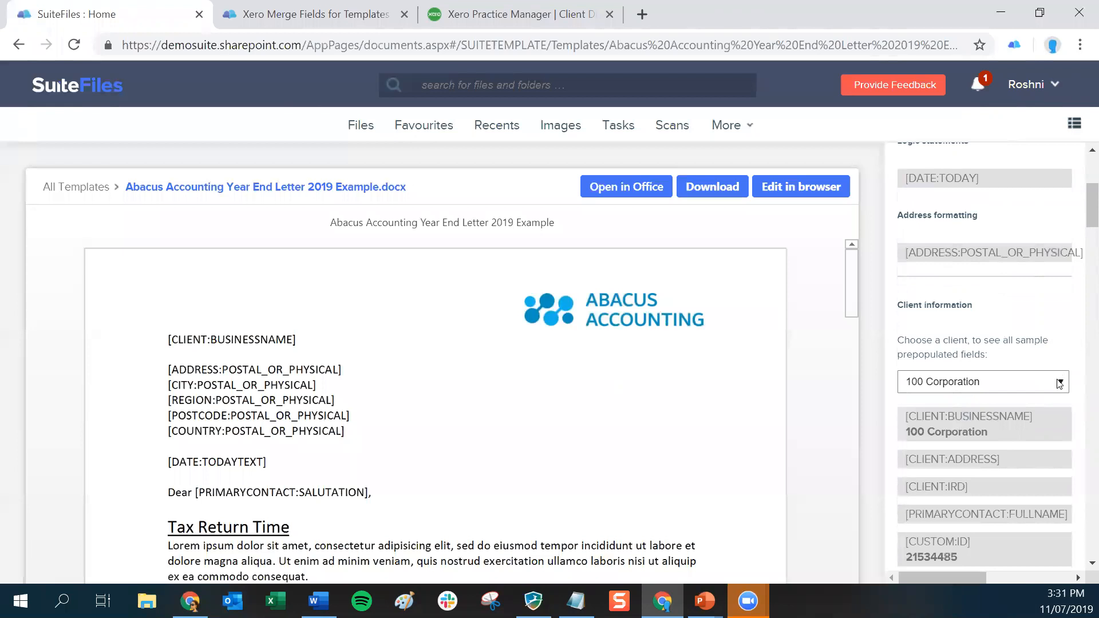
{"action": "scroll", "coordinate": [1059, 379], "scroll_direction": "down", "scroll_amount": 1}
{"action": "left_click", "coordinate": [990, 303]}
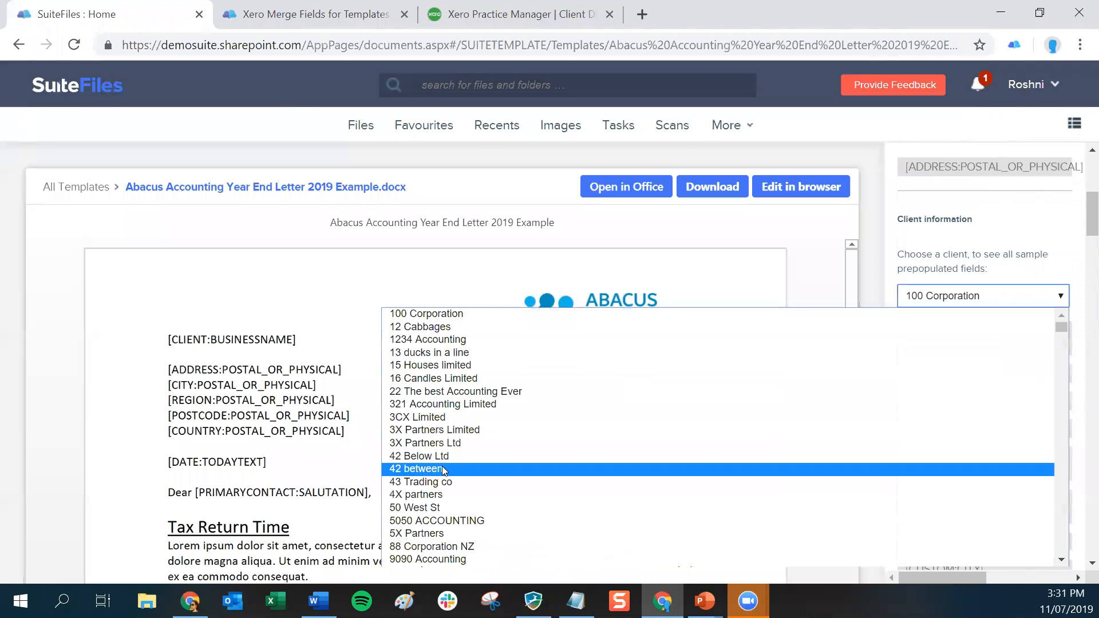
{"action": "scroll", "coordinate": [445, 463], "scroll_direction": "down", "scroll_amount": 3}
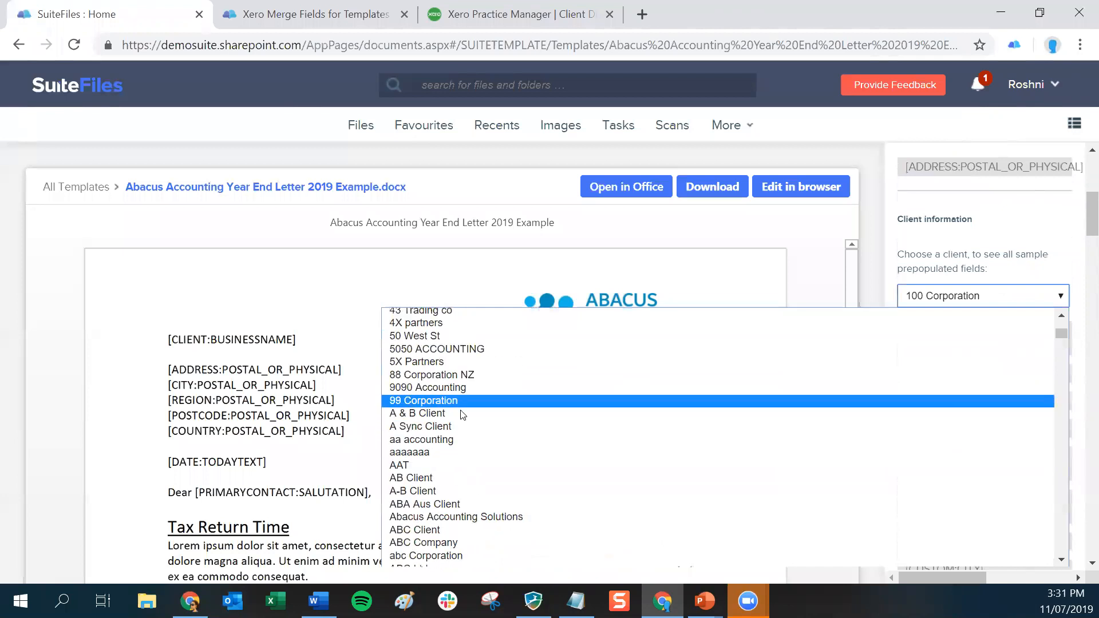
{"action": "mouse_move", "coordinate": [1058, 335]}
{"action": "left_mouse_down"}
{"action": "mouse_move", "coordinate": [1064, 529]}
{"action": "mouse_move", "coordinate": [1062, 335]}
{"action": "left_mouse_up"}
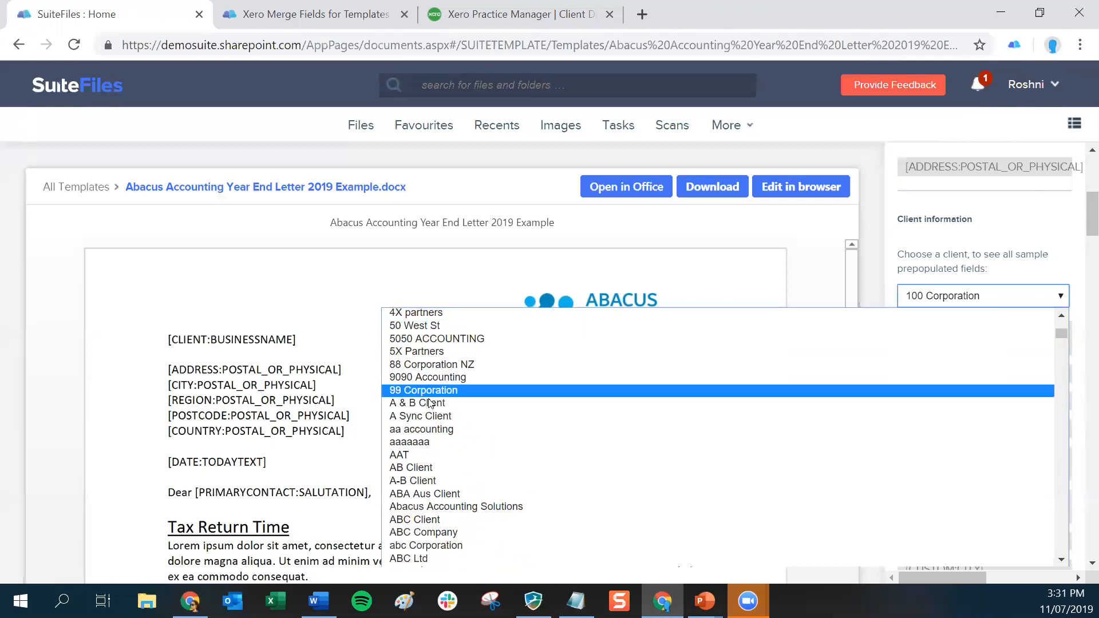
{"action": "left_click", "coordinate": [405, 391]}
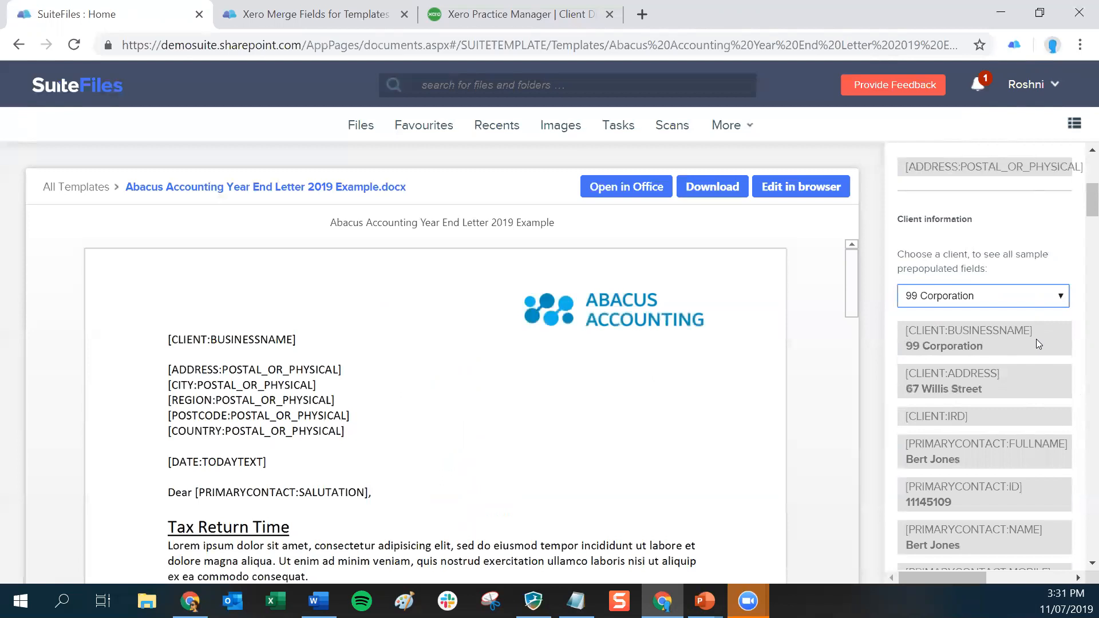
- Examine 99 Corporation's prepopulated values for the client, primary contact and custom smart fields
{"action": "left_click_drag", "start_coordinate": [998, 349], "coordinate": [926, 359]}
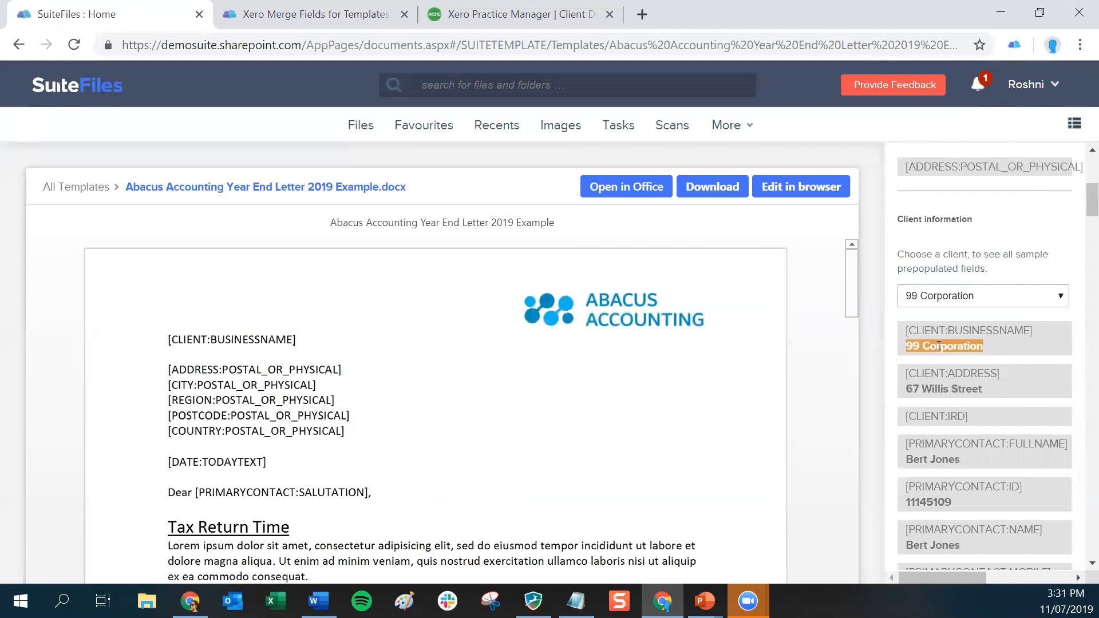
{"action": "left_click", "coordinate": [922, 345]}
{"action": "left_click_drag", "start_coordinate": [906, 342], "coordinate": [988, 351]}
{"action": "scroll", "coordinate": [1054, 373], "scroll_direction": "down", "scroll_amount": 6}
{"action": "scroll", "coordinate": [1037, 371], "scroll_direction": "down", "scroll_amount": 10}
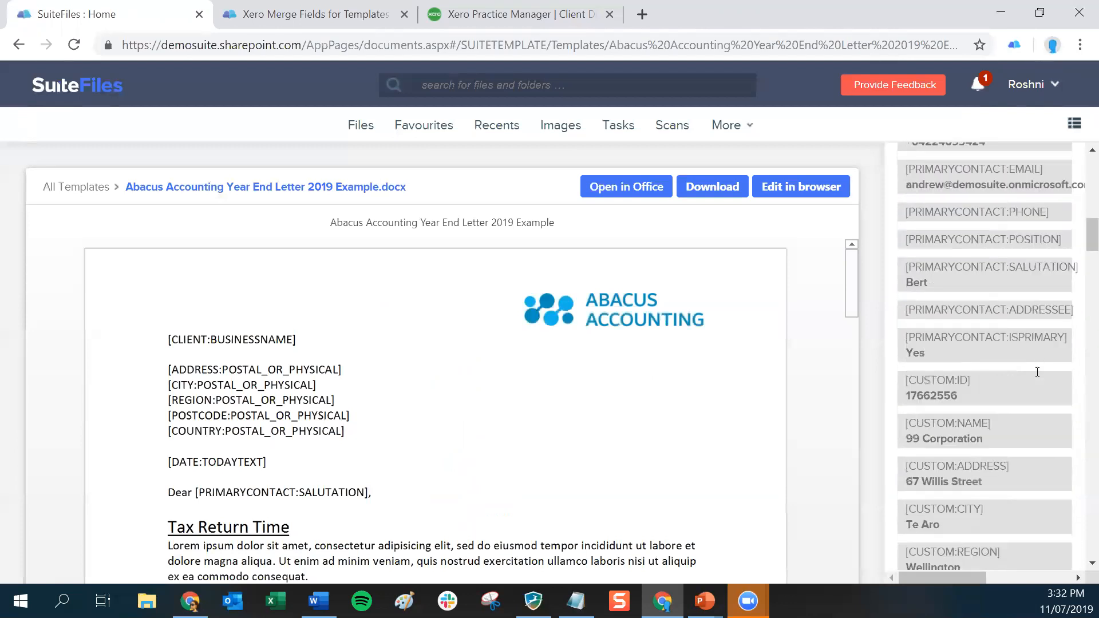
{"action": "scroll", "coordinate": [1034, 378], "scroll_direction": "up", "scroll_amount": 6}
{"action": "scroll", "coordinate": [1032, 379], "scroll_direction": "up", "scroll_amount": 5}
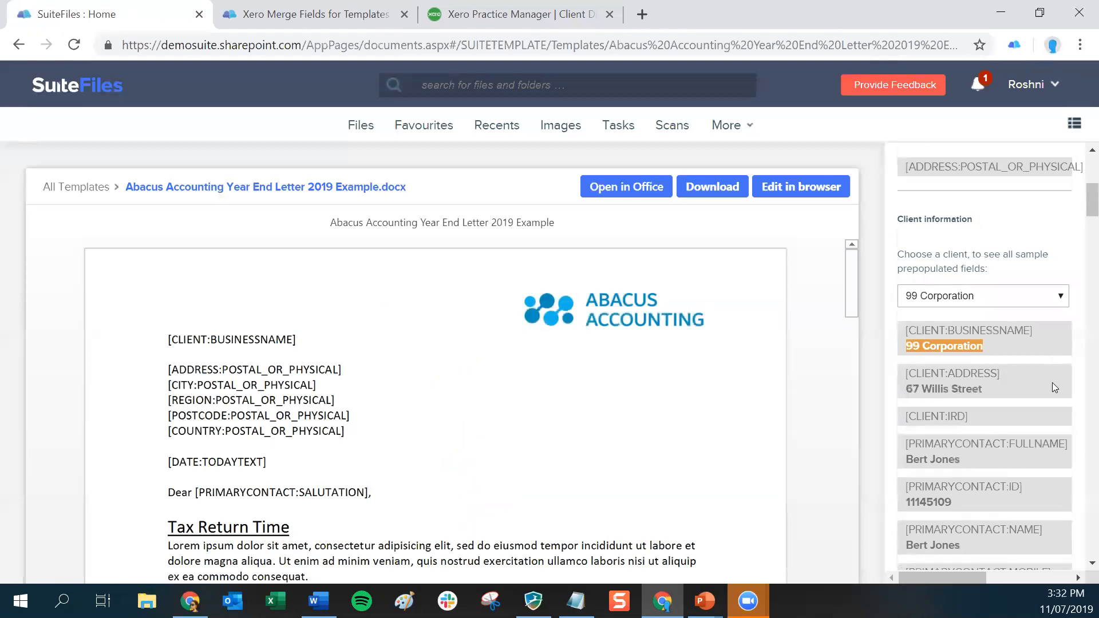
{"action": "scroll", "coordinate": [1052, 383], "scroll_direction": "down", "scroll_amount": 10}
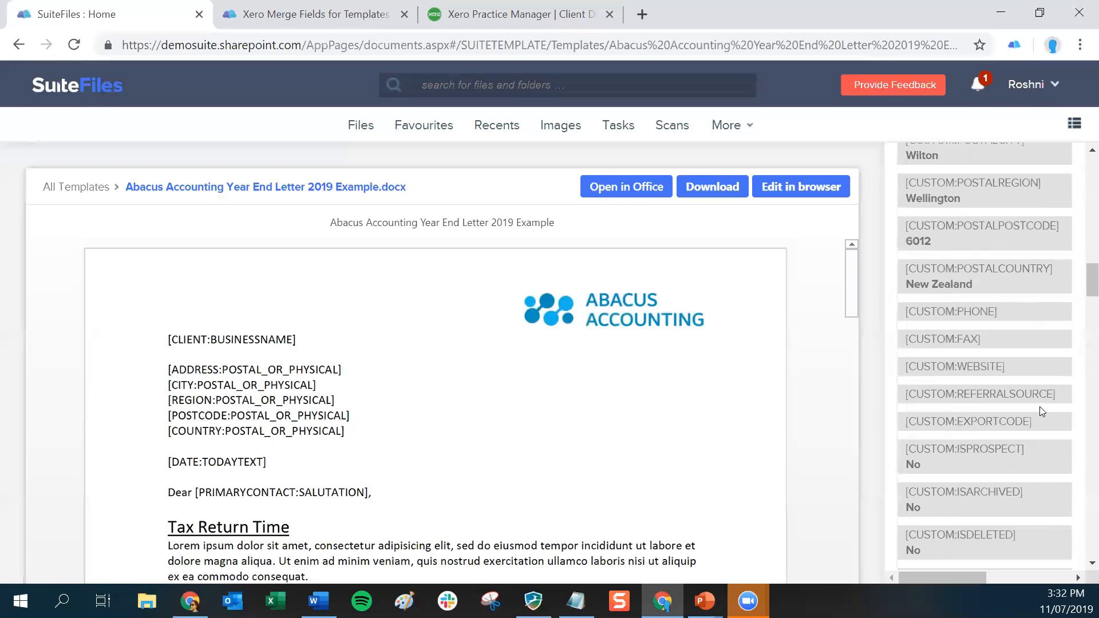
- Examine the remaining custom smart fields for 99 Corporation, including the manager and checkbox fields, and hide the smart field list
{"action": "scroll", "coordinate": [1060, 435], "scroll_direction": "down", "scroll_amount": 10}
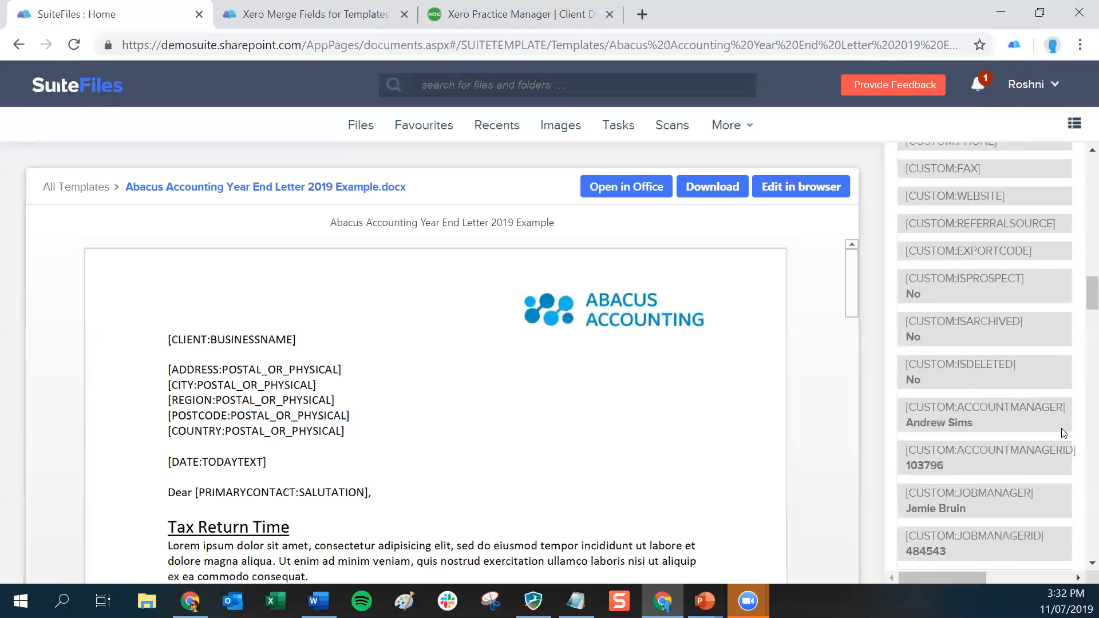
{"action": "scroll", "coordinate": [1061, 432], "scroll_direction": "down", "scroll_amount": 15}
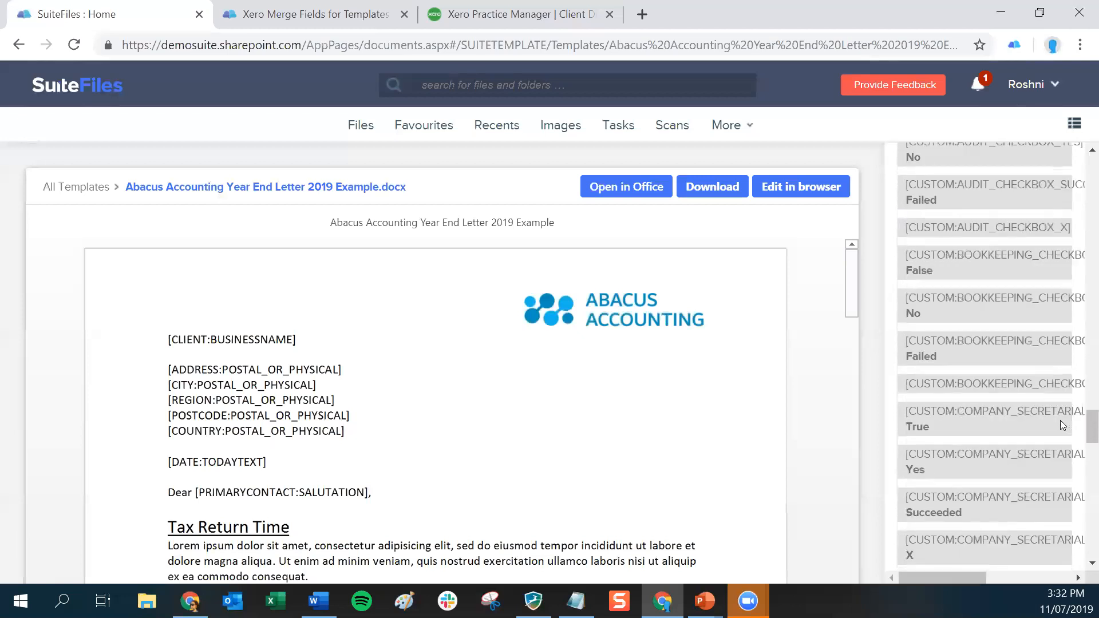
{"action": "scroll", "coordinate": [1038, 353], "scroll_direction": "up", "scroll_amount": 20}
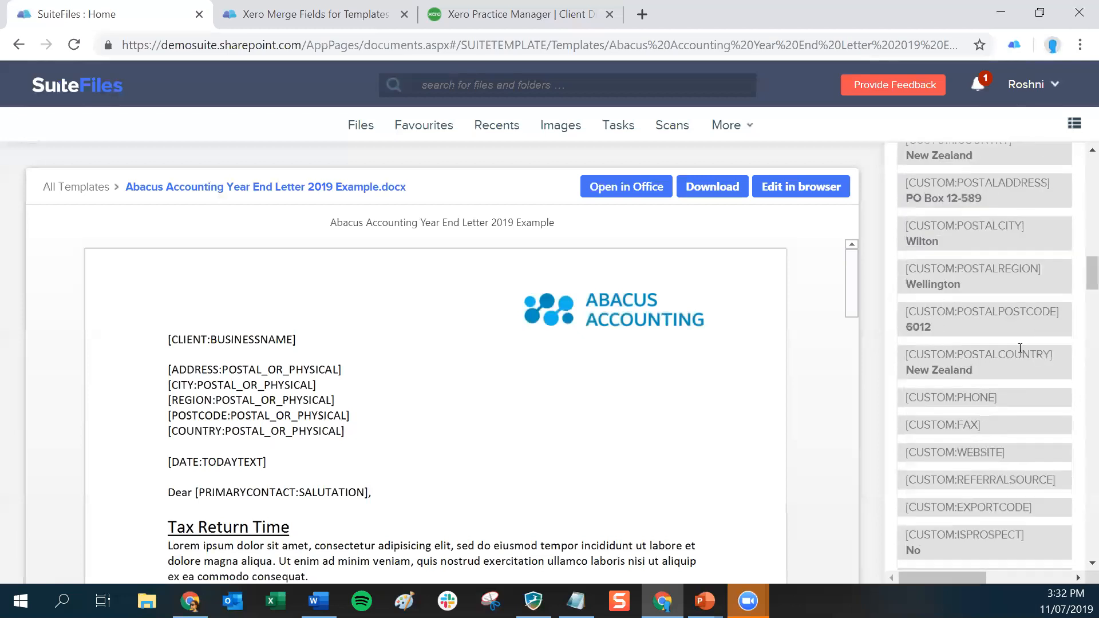
{"action": "left_click", "coordinate": [1073, 124]}
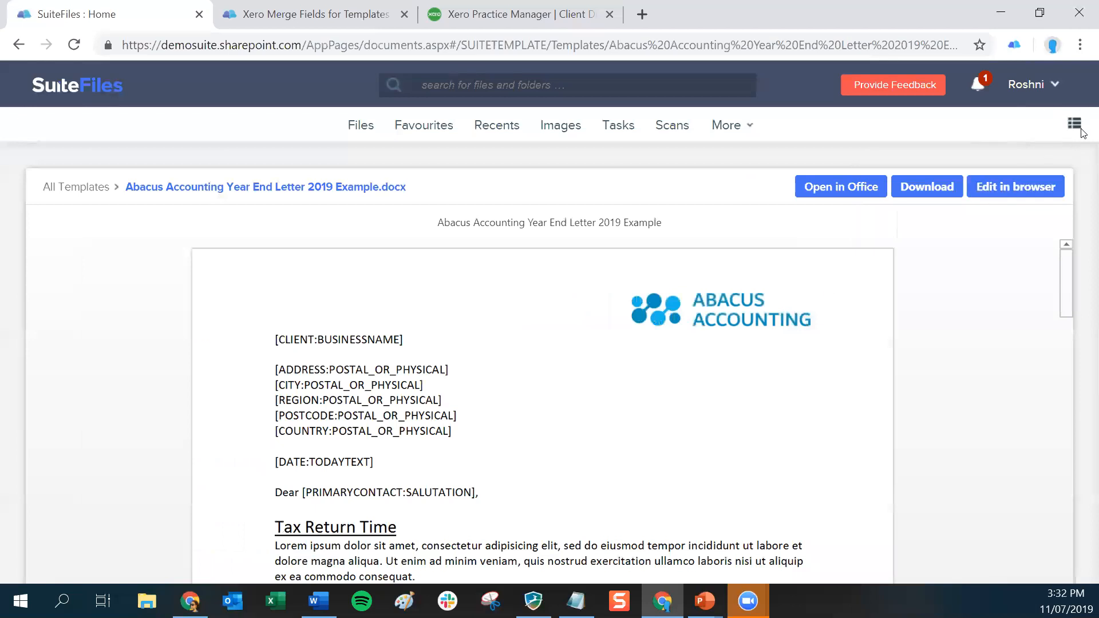
- Return to all templates and create a new template category called Customer Team Templates
{"action": "left_click", "coordinate": [80, 188]}
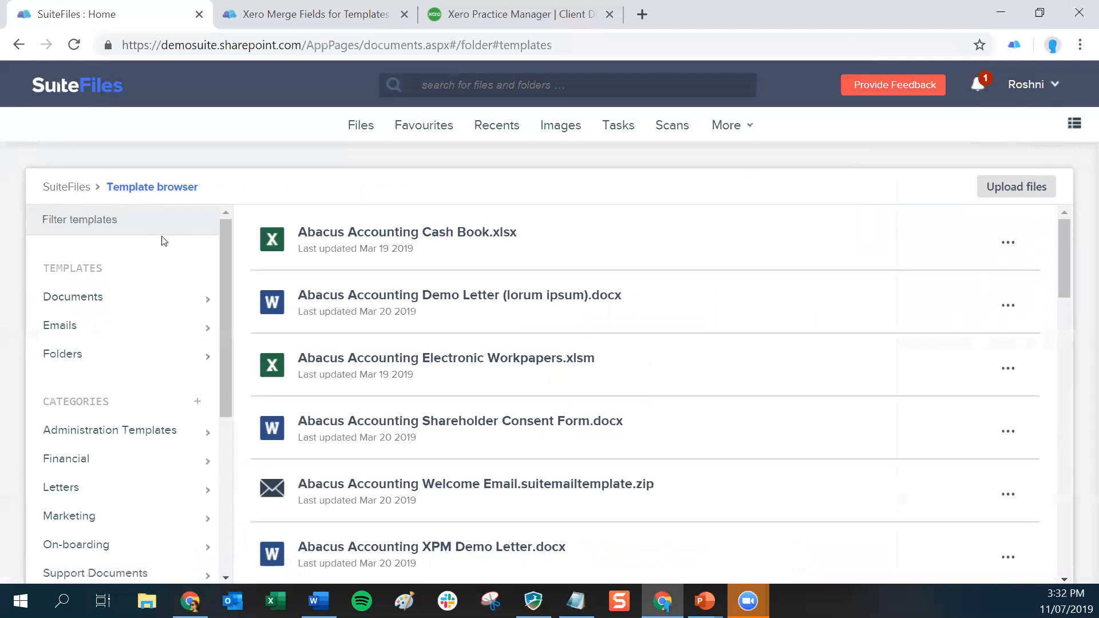
{"action": "scroll", "coordinate": [169, 283], "scroll_direction": "down", "scroll_amount": 3}
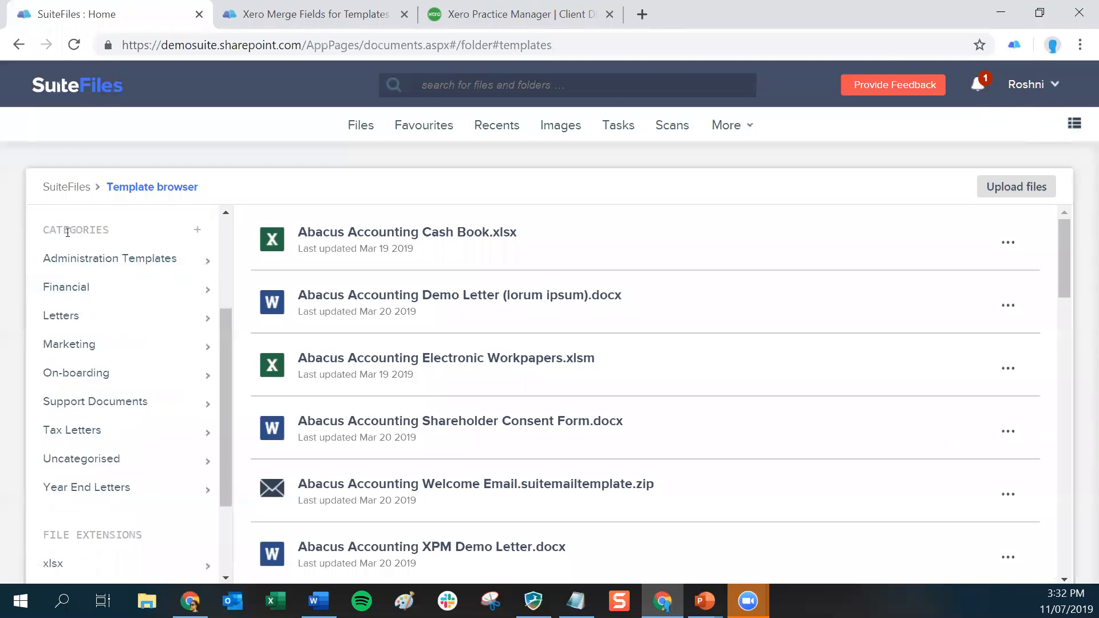
{"action": "left_click", "coordinate": [197, 231]}
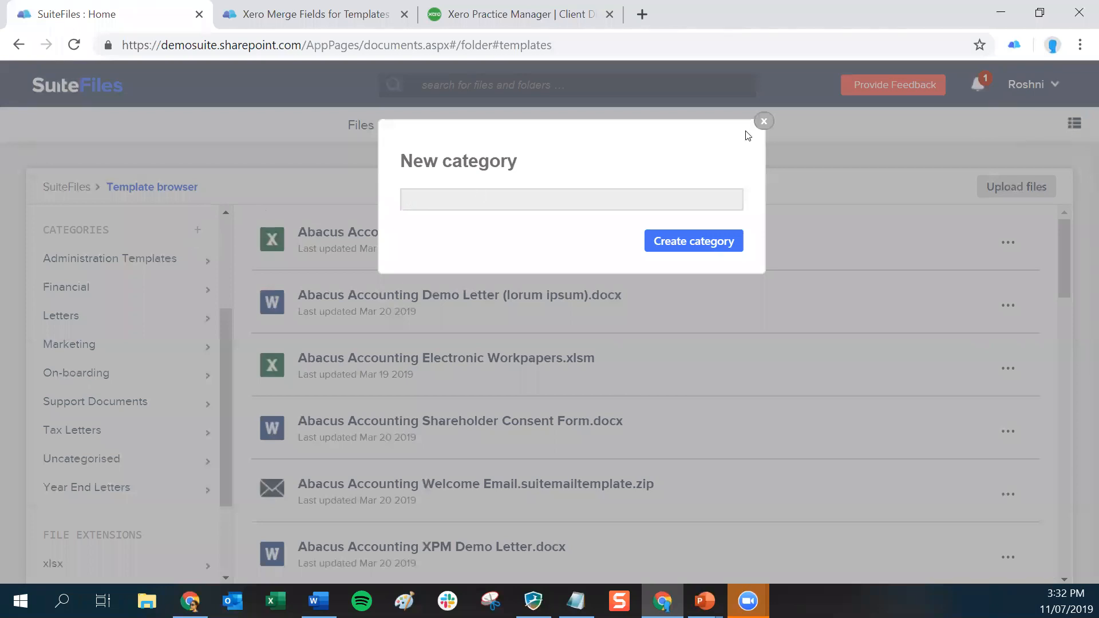
{"action": "left_click", "coordinate": [763, 122]}
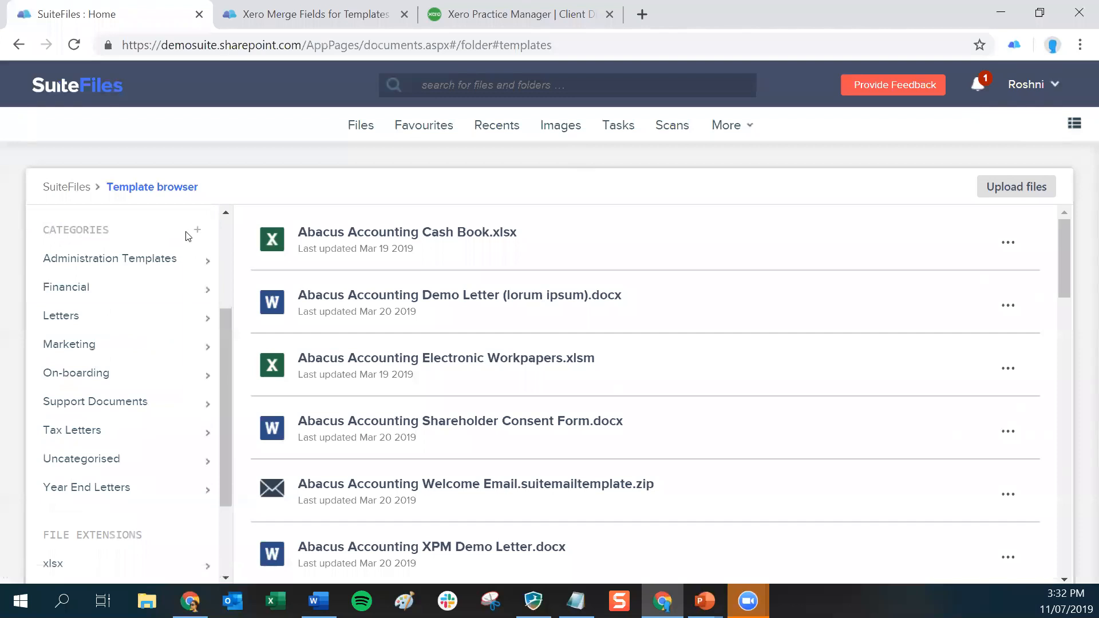
{"action": "left_click", "coordinate": [197, 231]}
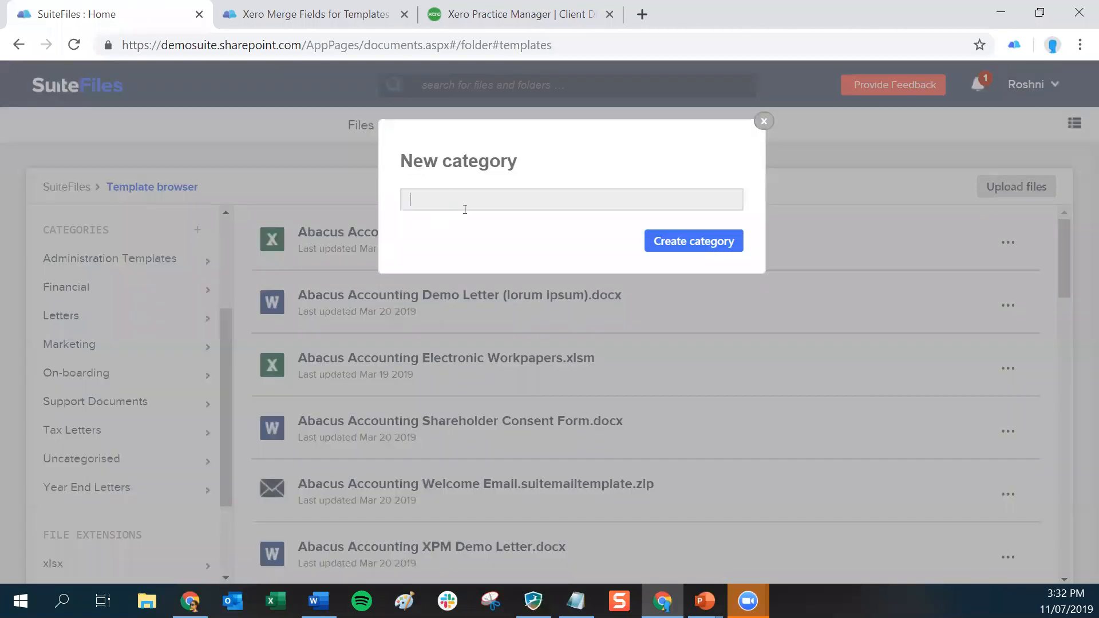
{"action": "type", "text": "Customer Team Templates"}
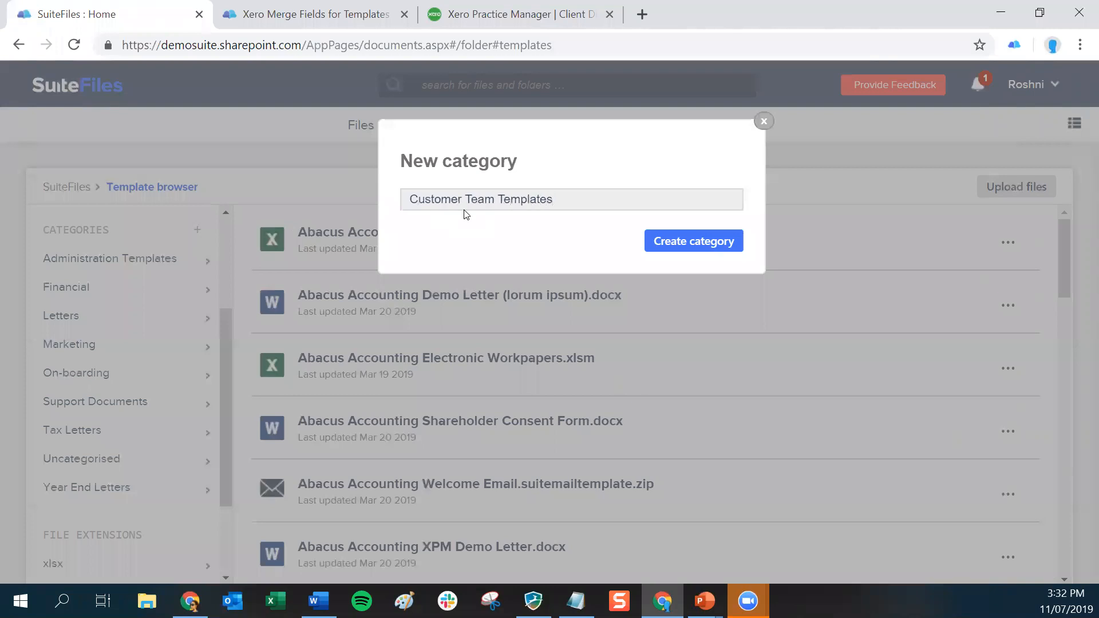
{"action": "left_click", "coordinate": [670, 239]}
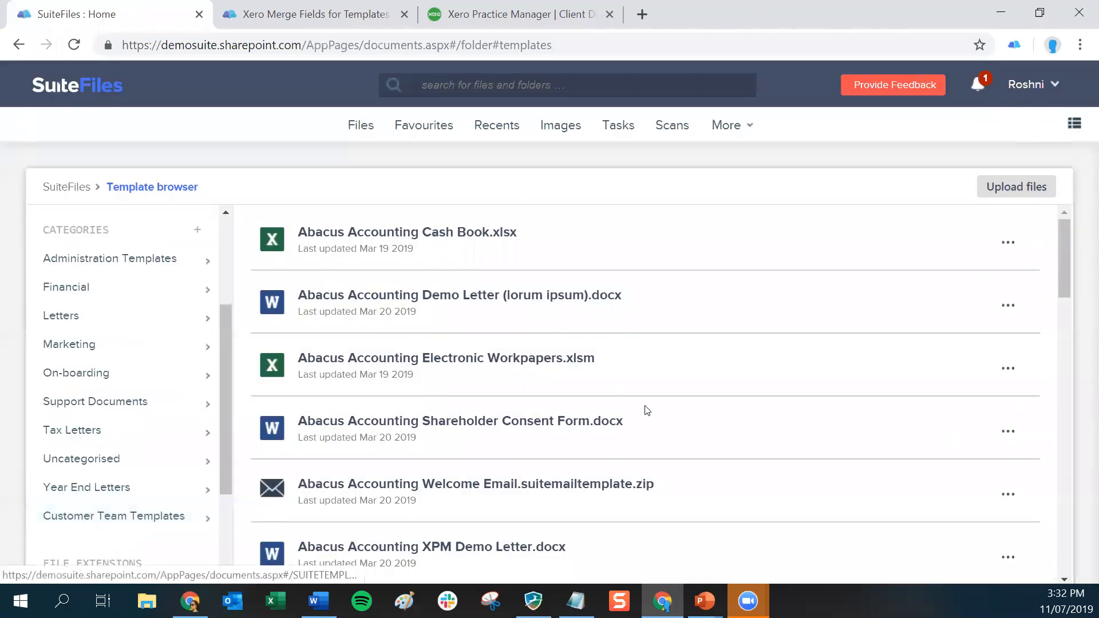
- Add the template Welcome to SuiteFiles 18 June 2019.docx to the Customer Team Templates category and show that category's contents
{"action": "scroll", "coordinate": [638, 401], "scroll_direction": "down", "scroll_amount": 6}
{"action": "scroll", "coordinate": [637, 395], "scroll_direction": "down", "scroll_amount": 1}
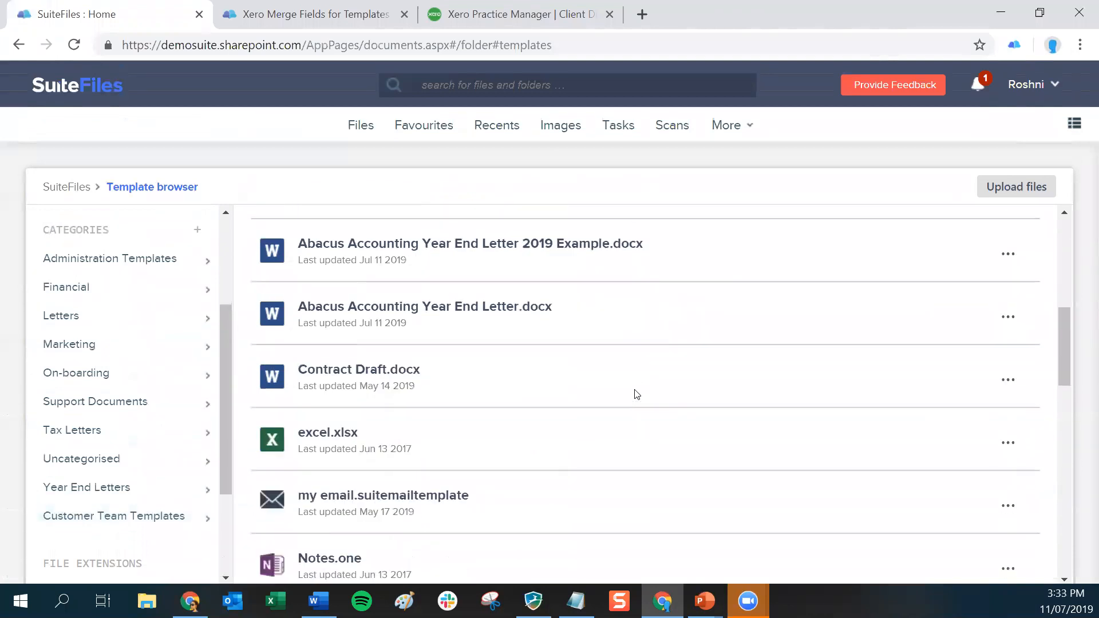
{"action": "scroll", "coordinate": [637, 395], "scroll_direction": "down", "scroll_amount": 9}
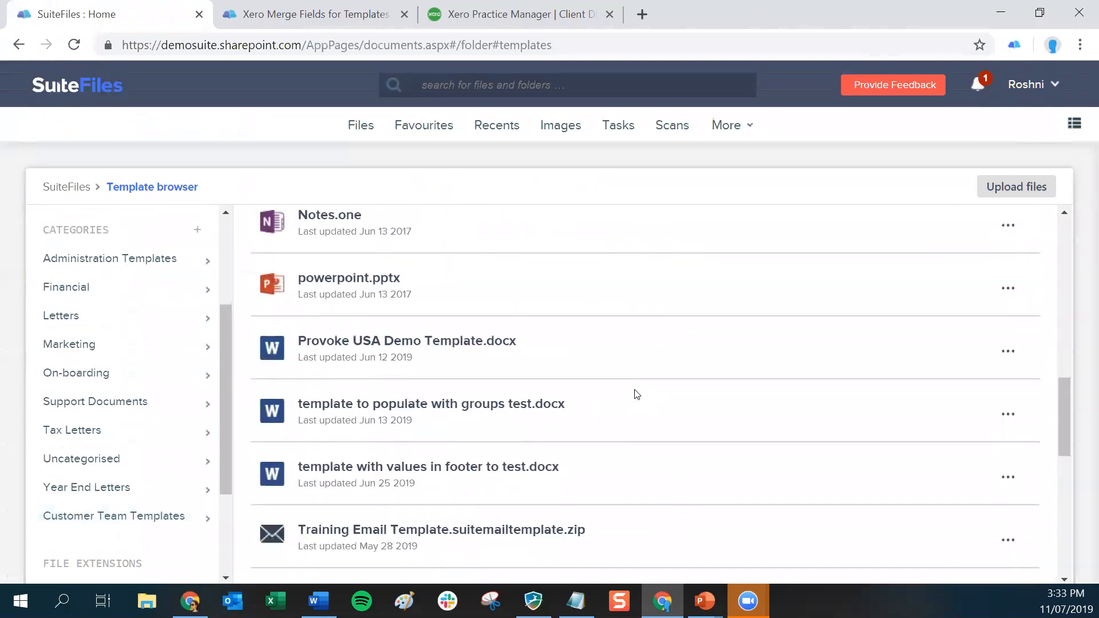
{"action": "scroll", "coordinate": [637, 395], "scroll_direction": "down", "scroll_amount": 1}
{"action": "scroll", "coordinate": [637, 395], "scroll_direction": "down", "scroll_amount": 1}
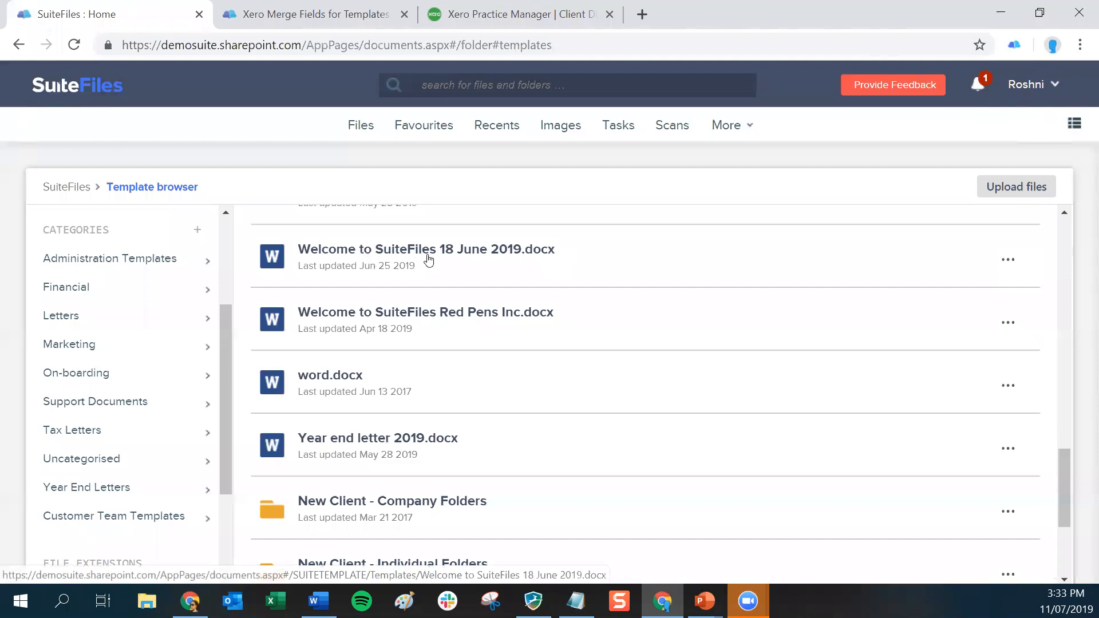
{"action": "left_click", "coordinate": [1009, 261]}
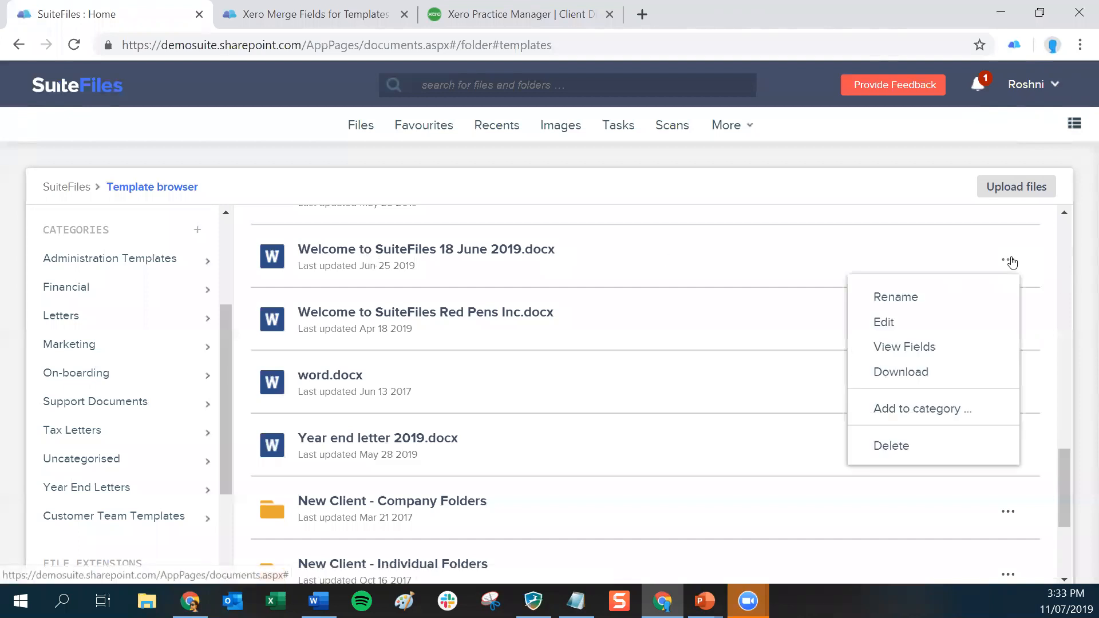
{"action": "mouse_move", "coordinate": [918, 417]}
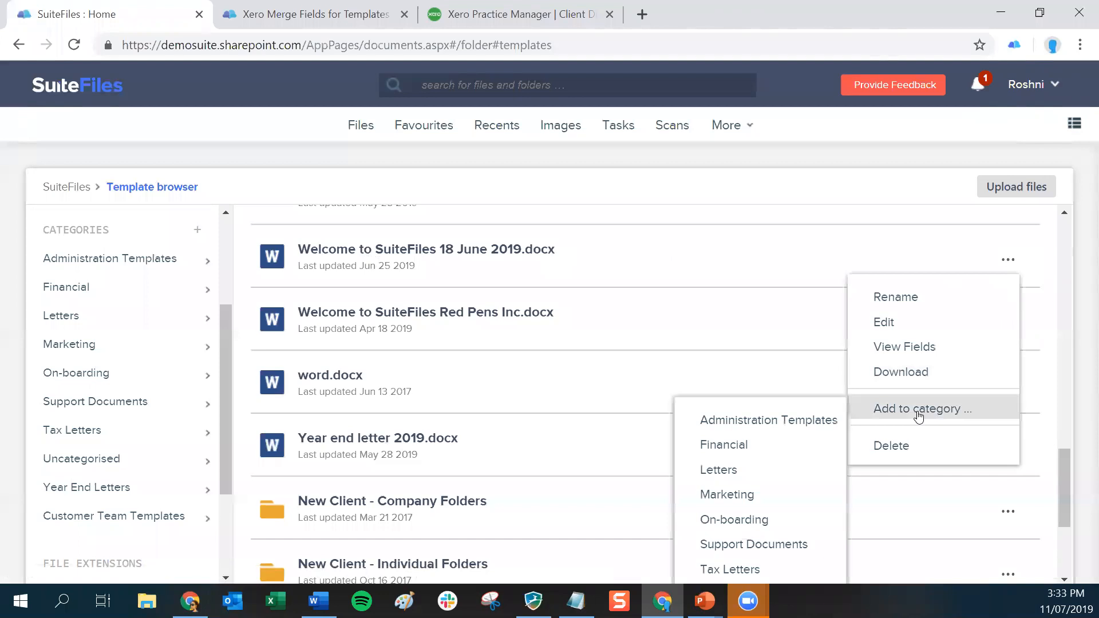
{"action": "scroll", "coordinate": [818, 415], "scroll_direction": "down", "scroll_amount": 1}
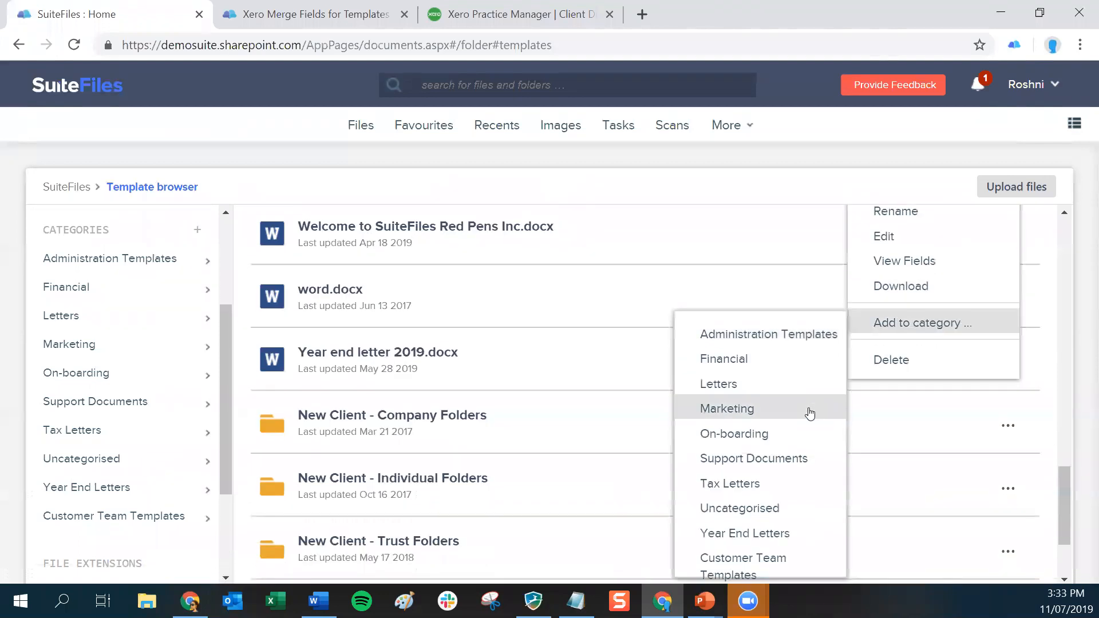
{"action": "left_click", "coordinate": [727, 559]}
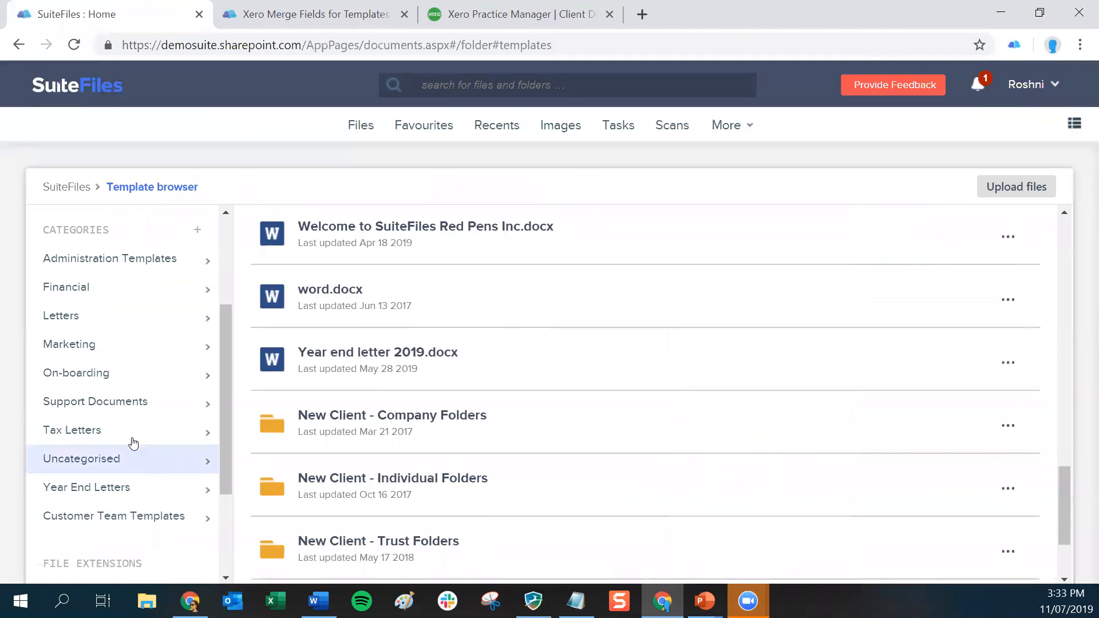
{"action": "left_click", "coordinate": [69, 524]}
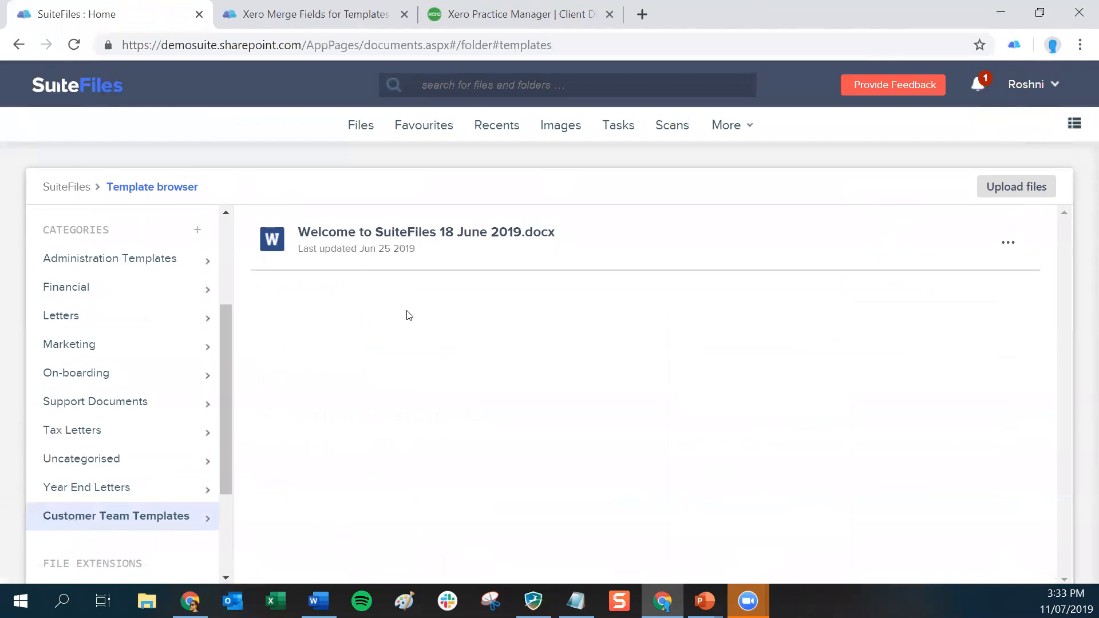
- View the templates filed under Administration Templates and return to the Customer Team Templates category
{"action": "scroll", "coordinate": [214, 257], "scroll_direction": "up", "scroll_amount": 3}
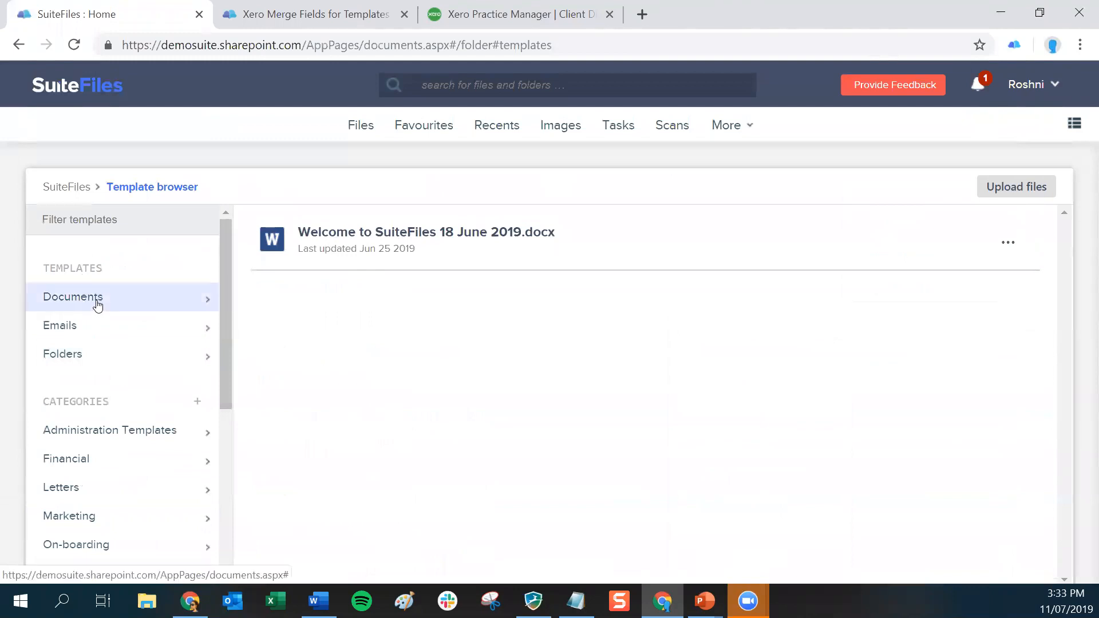
{"action": "left_click", "coordinate": [127, 433]}
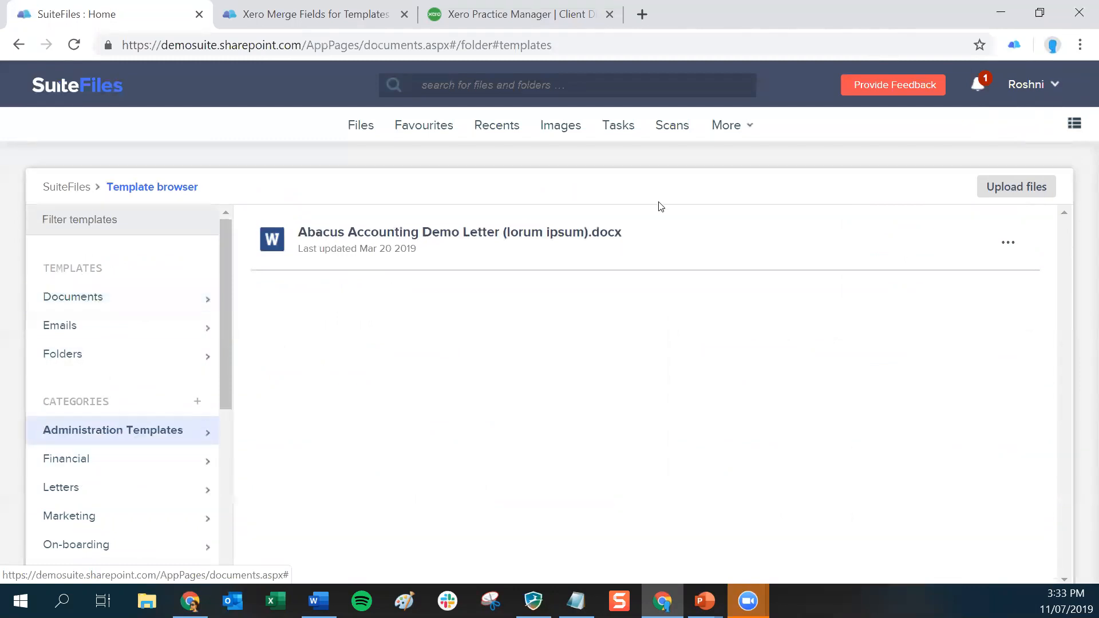
{"action": "scroll", "coordinate": [66, 415], "scroll_direction": "down", "scroll_amount": 5}
{"action": "left_click", "coordinate": [127, 427]}
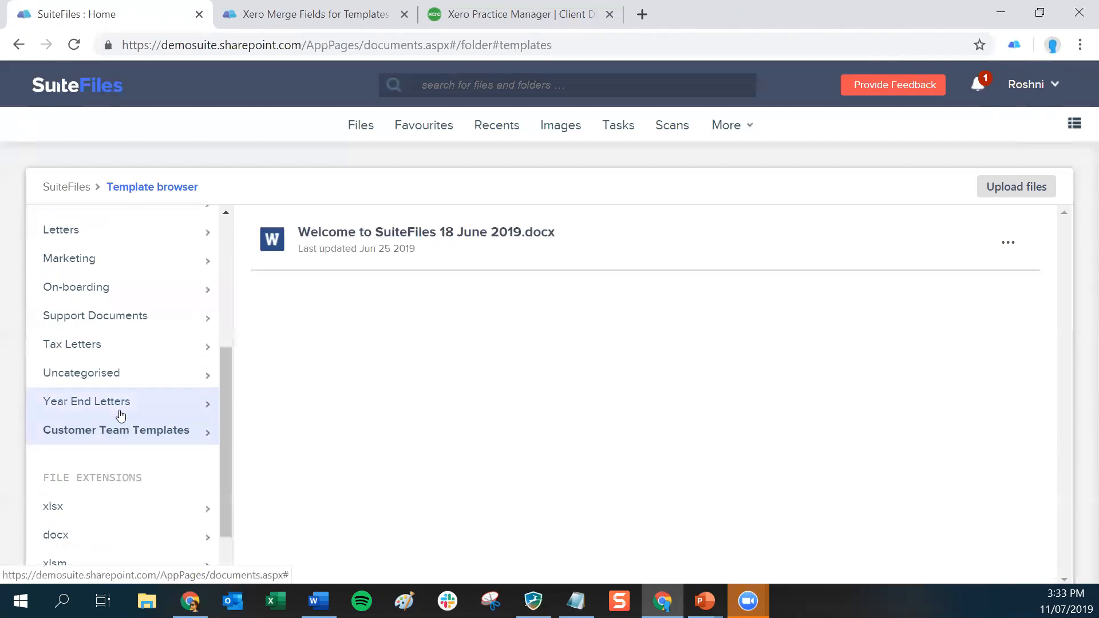
- Rename the template in the Customer Team Templates category as Welcome to SuiteFiles FINAL
{"action": "left_click", "coordinate": [1006, 246]}
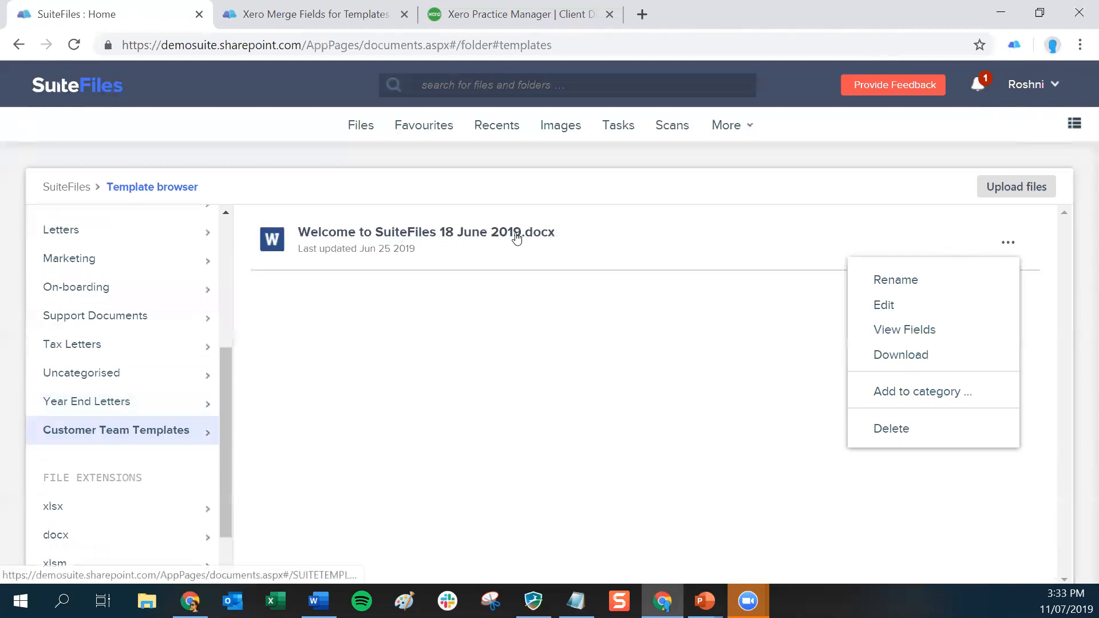
{"action": "left_click", "coordinate": [893, 281]}
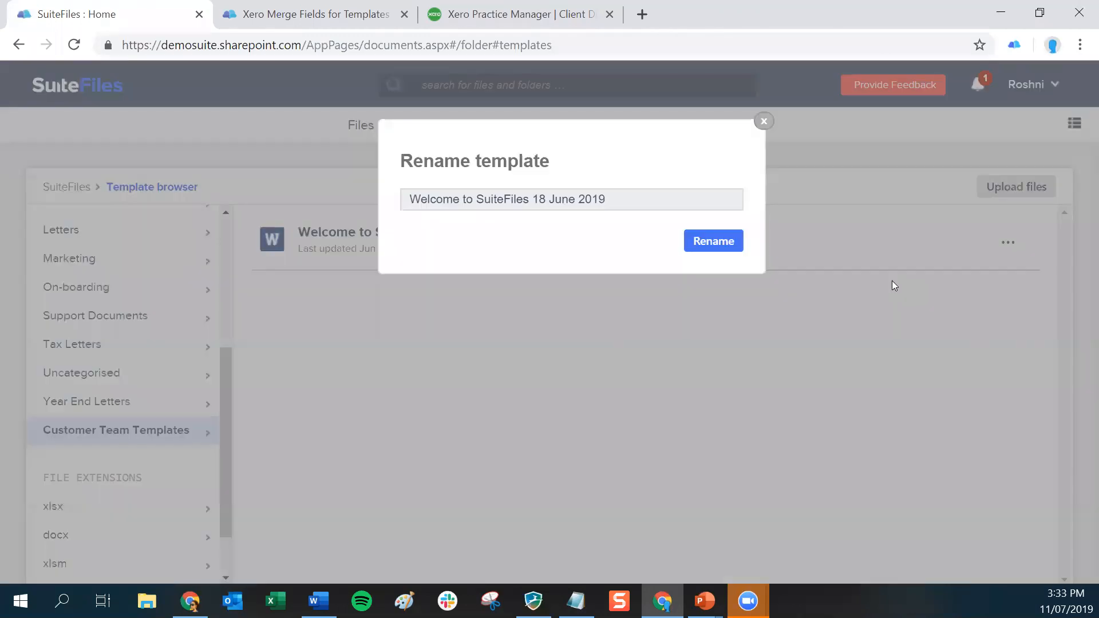
{"action": "left_click", "coordinate": [530, 200]}
{"action": "left_click", "coordinate": [679, 203], "text": "shift"}
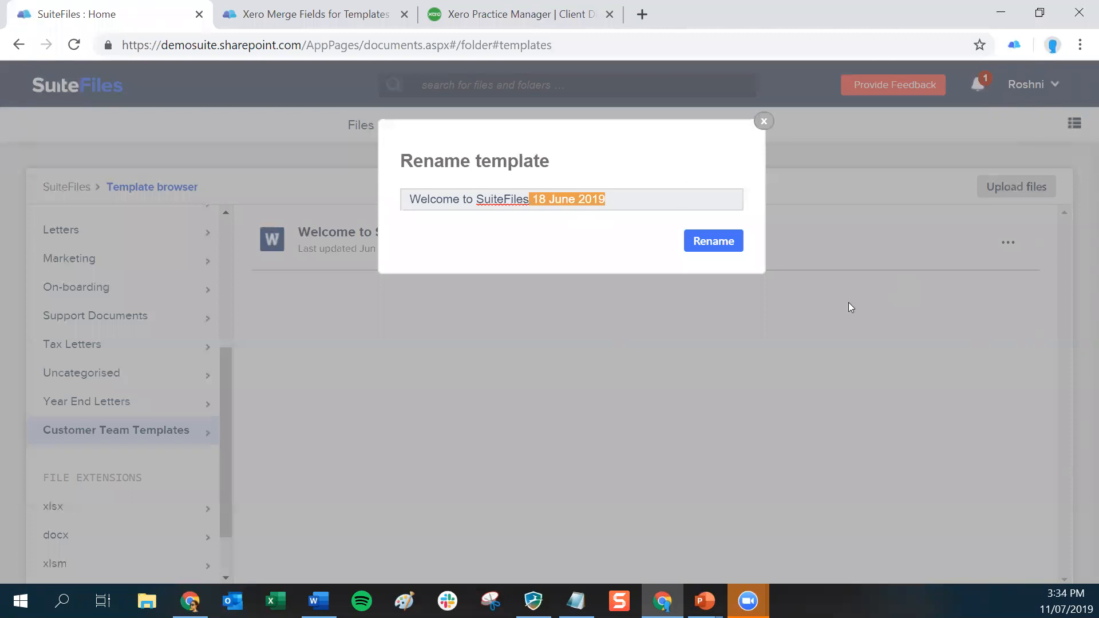
{"action": "key", "text": "BackSpace"}
{"action": "type", "text": "FINAL"}
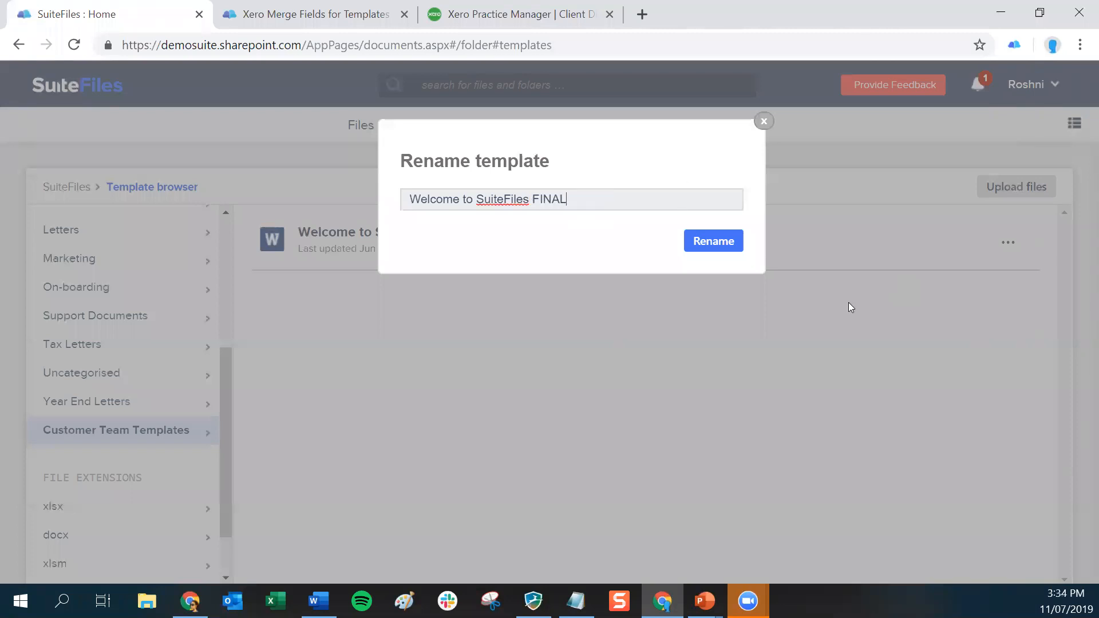
{"action": "left_click", "coordinate": [703, 251]}
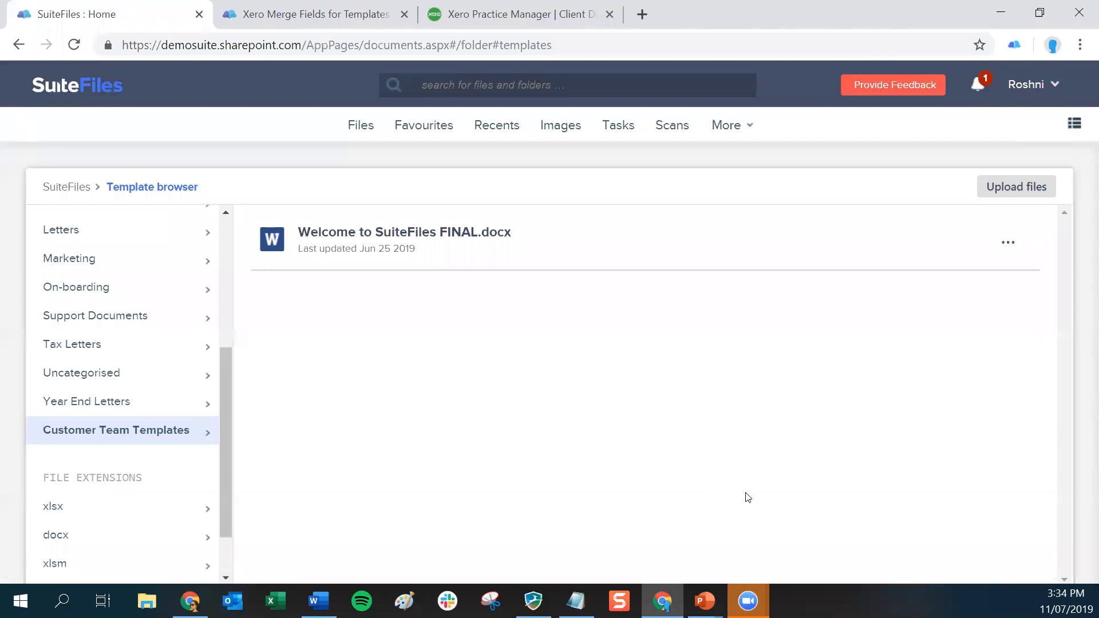
- Delete the template Welcome to SuiteFiles FINAL.docx and the Customer Team Templates category
{"action": "left_click", "coordinate": [1007, 246]}
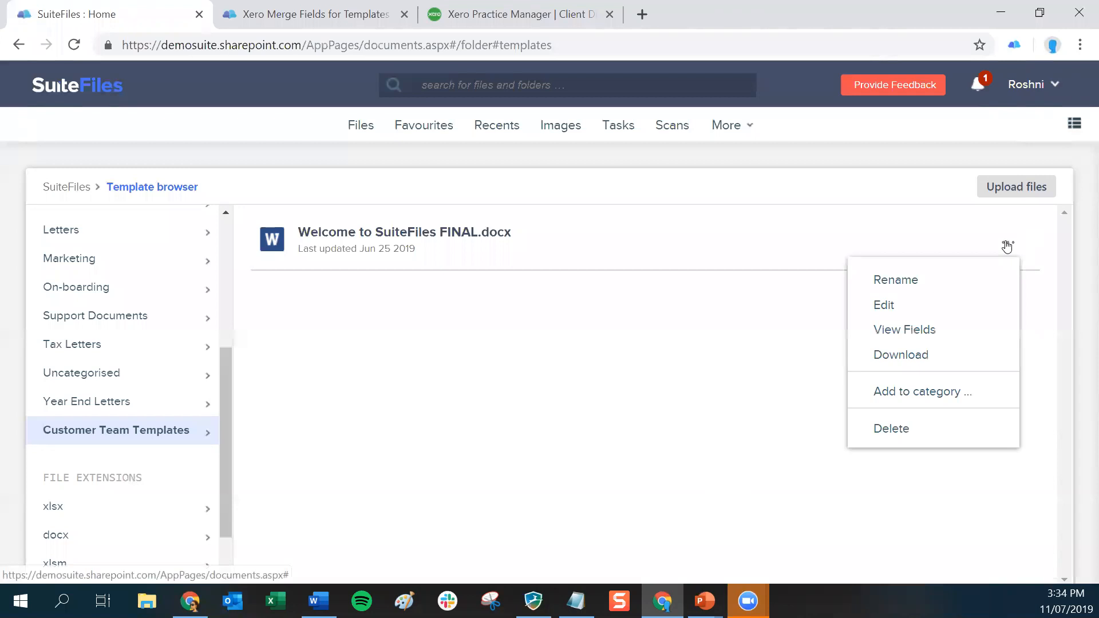
{"action": "left_click", "coordinate": [887, 430]}
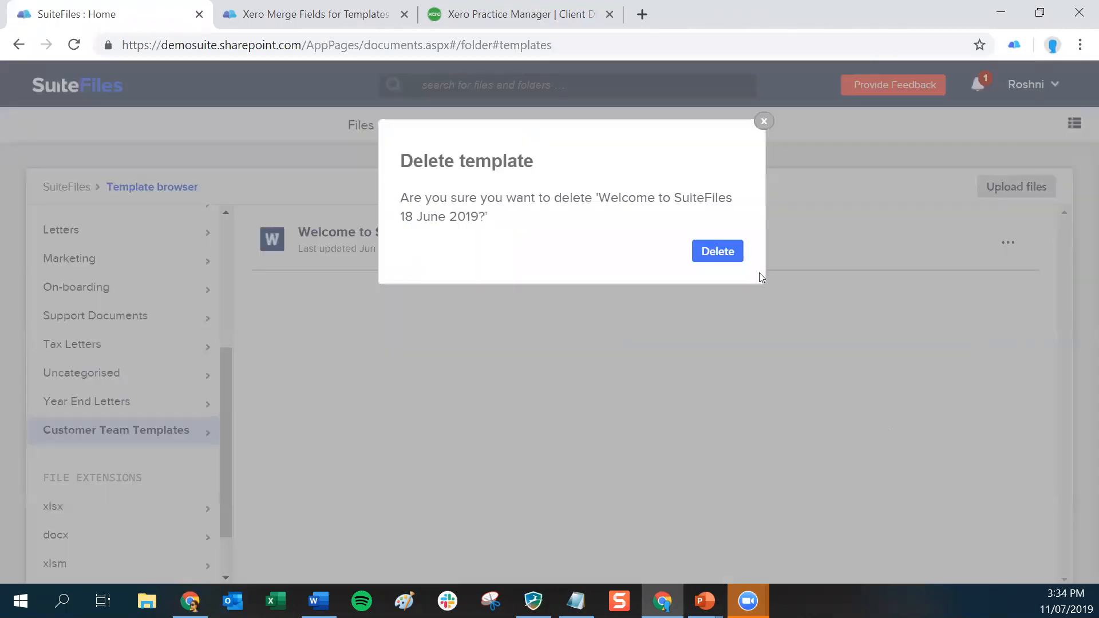
{"action": "left_click", "coordinate": [718, 252]}
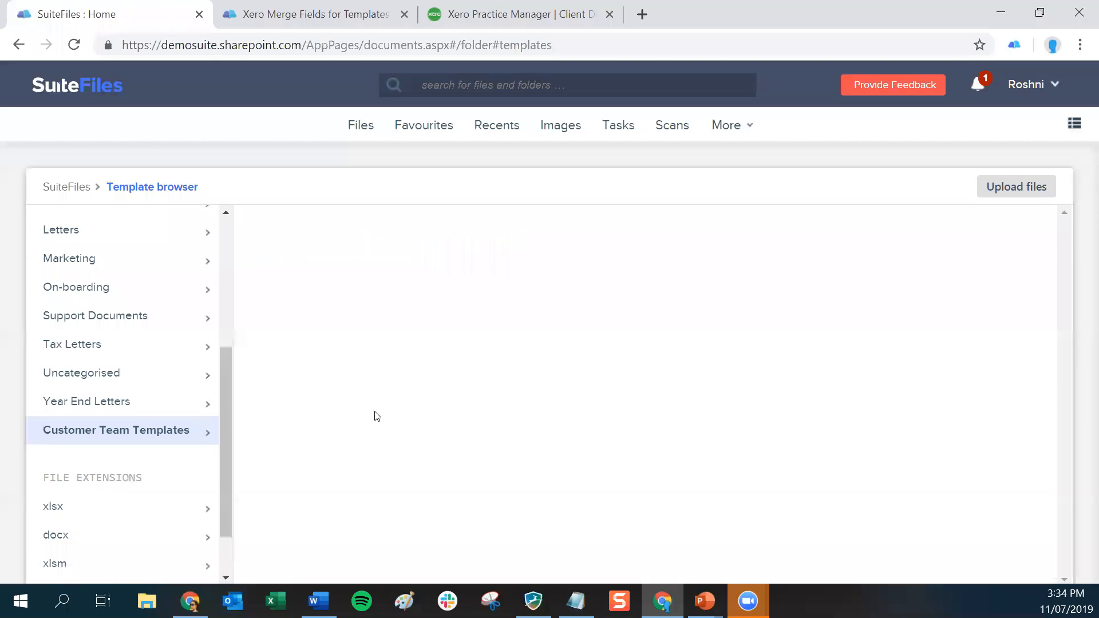
{"action": "right_click", "coordinate": [113, 435]}
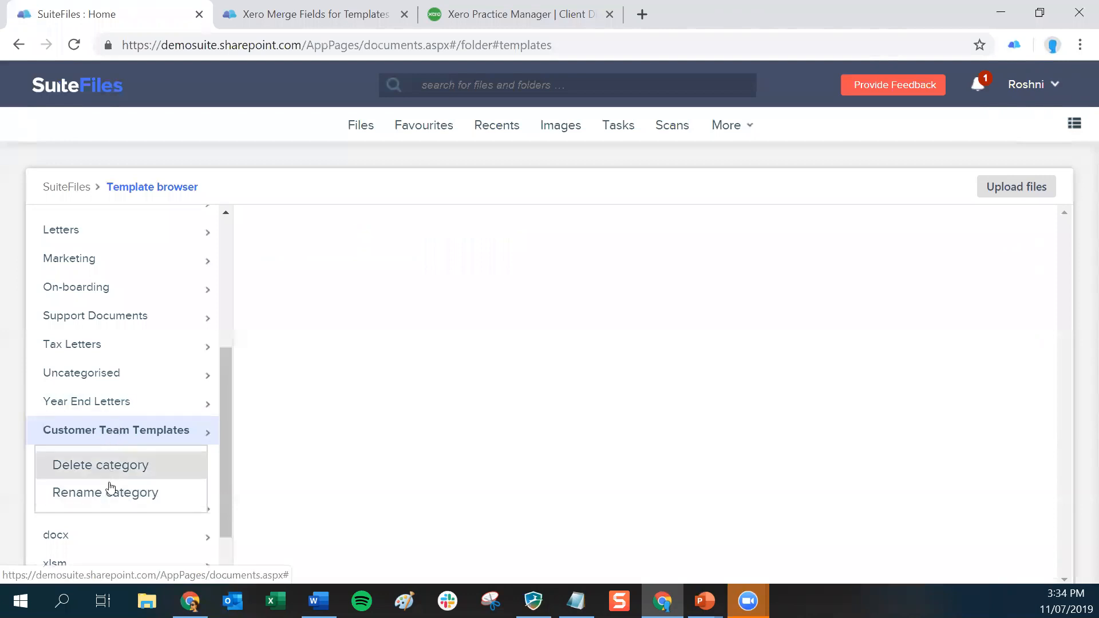
{"action": "left_click", "coordinate": [104, 463]}
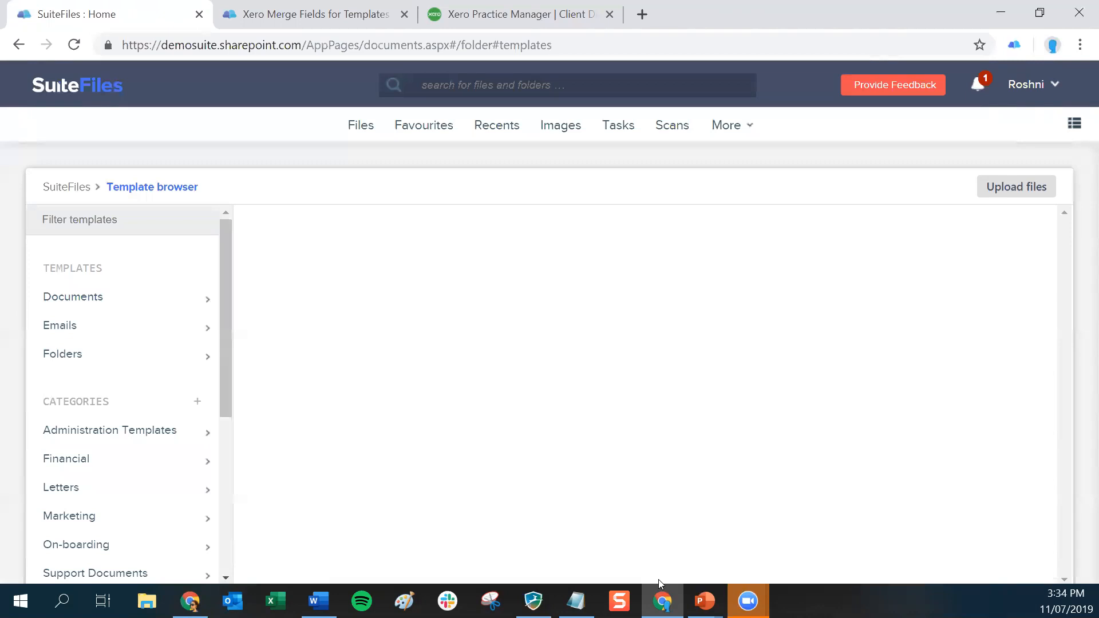
- Switch to the PowerPoint slide show and advance to the Any Questions? slide
{"action": "mouse_move", "coordinate": [705, 601]}
{"action": "left_click", "coordinate": [744, 550]}
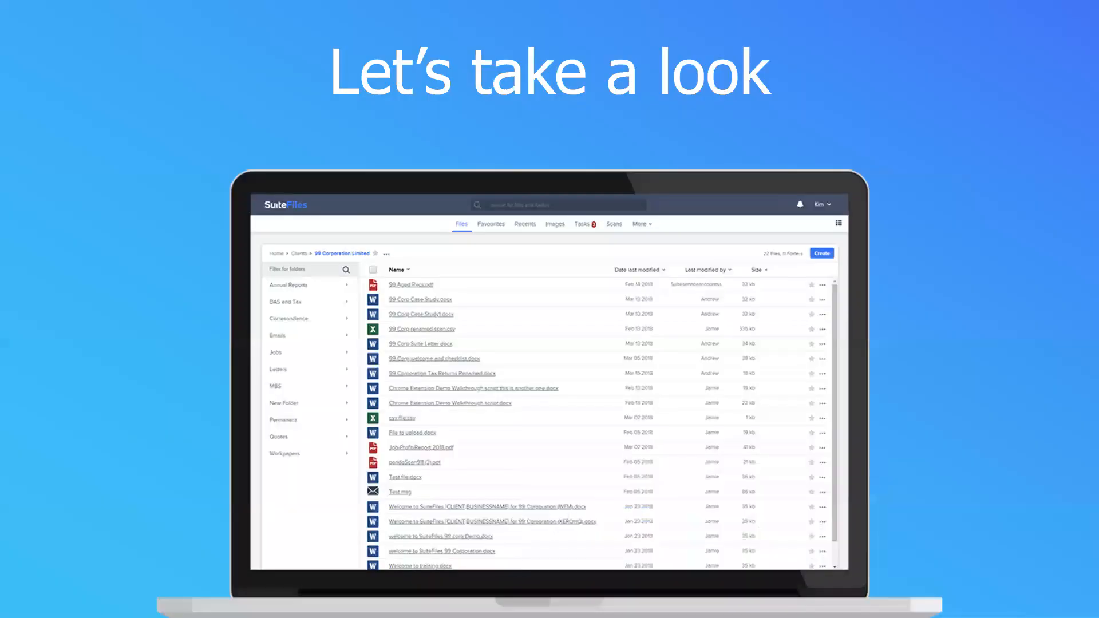
{"action": "key", "text": "Right"}
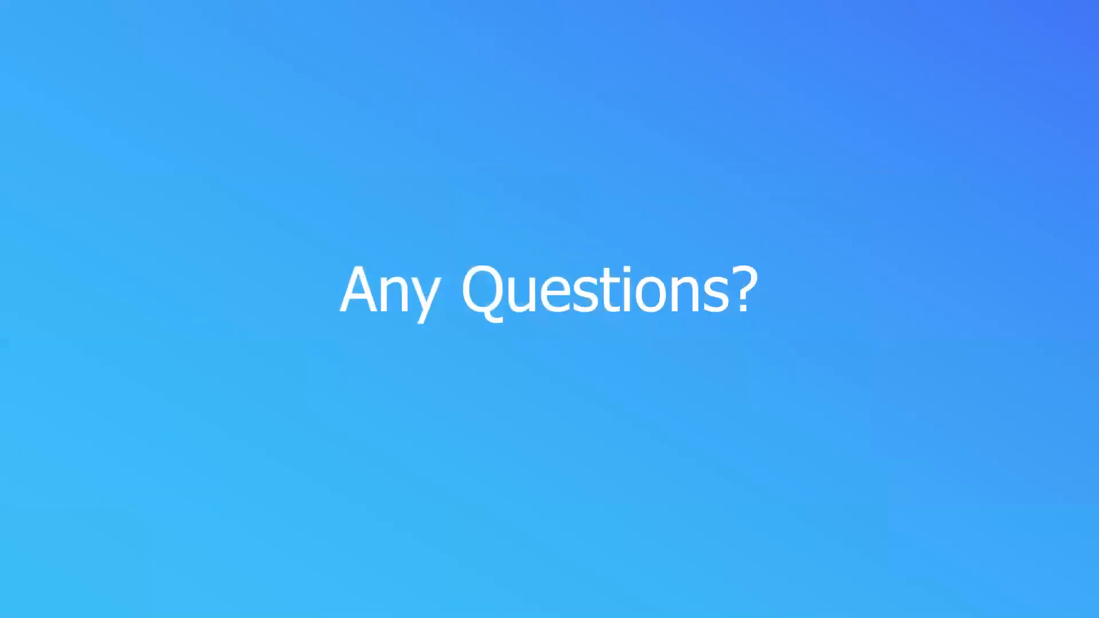